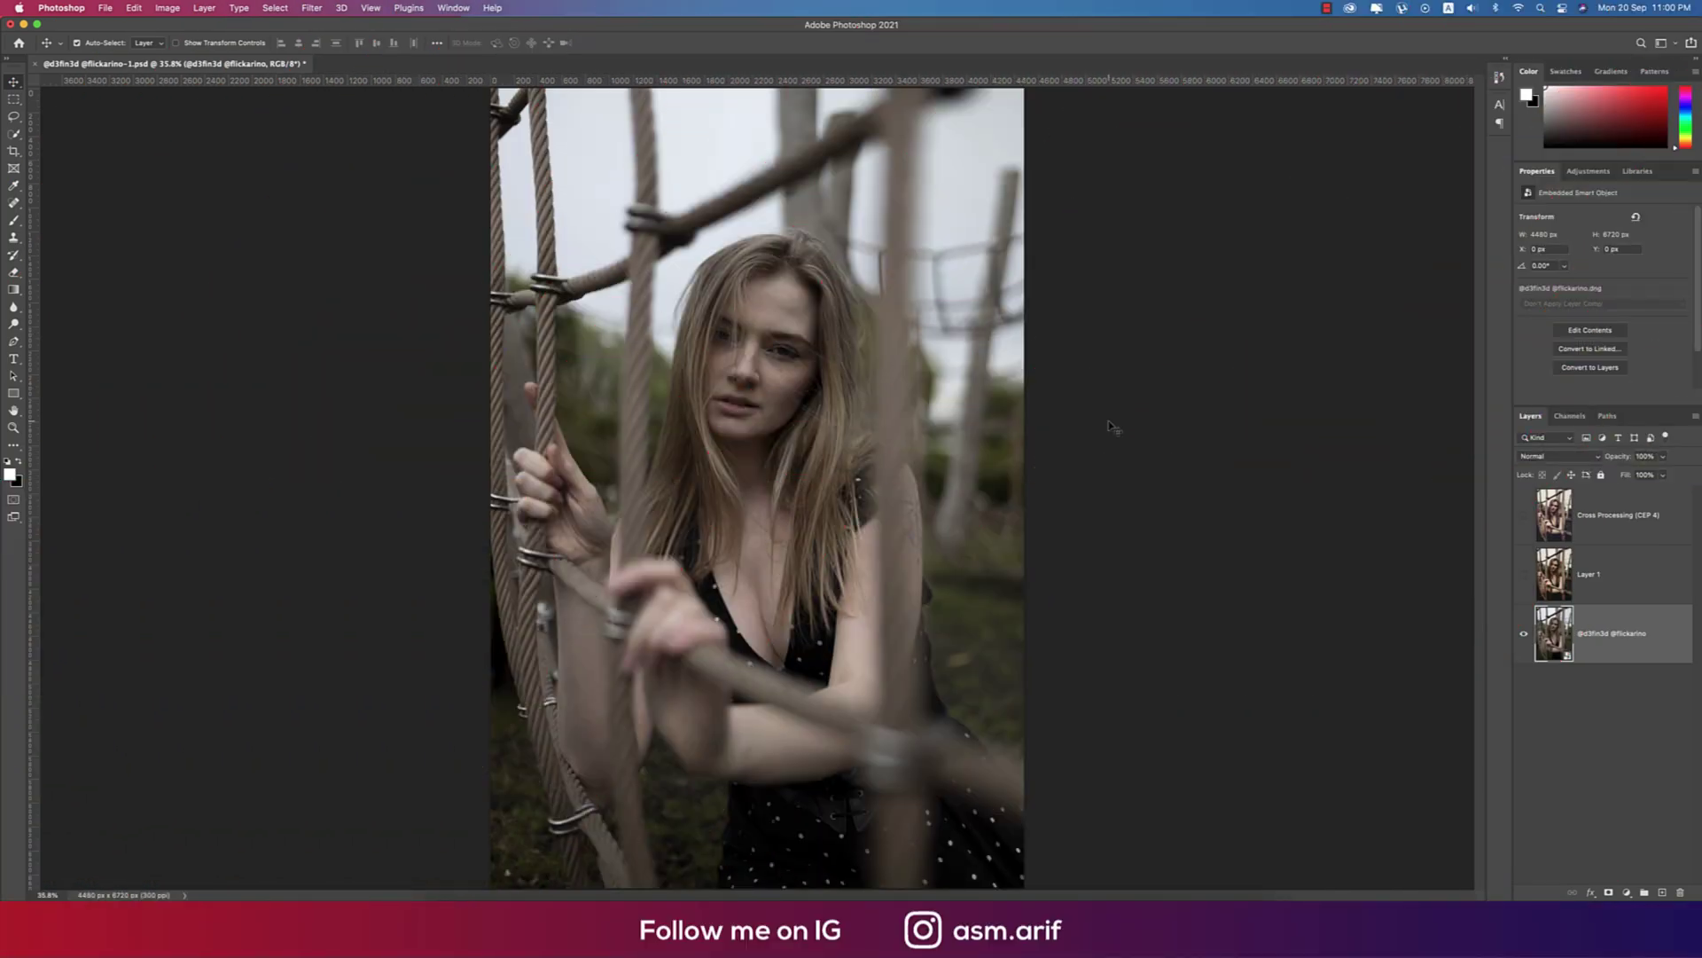
# Step: Compare before and after by toggling the Cross Processing and Layer 1 visibility
pyautogui.click(1524, 515)
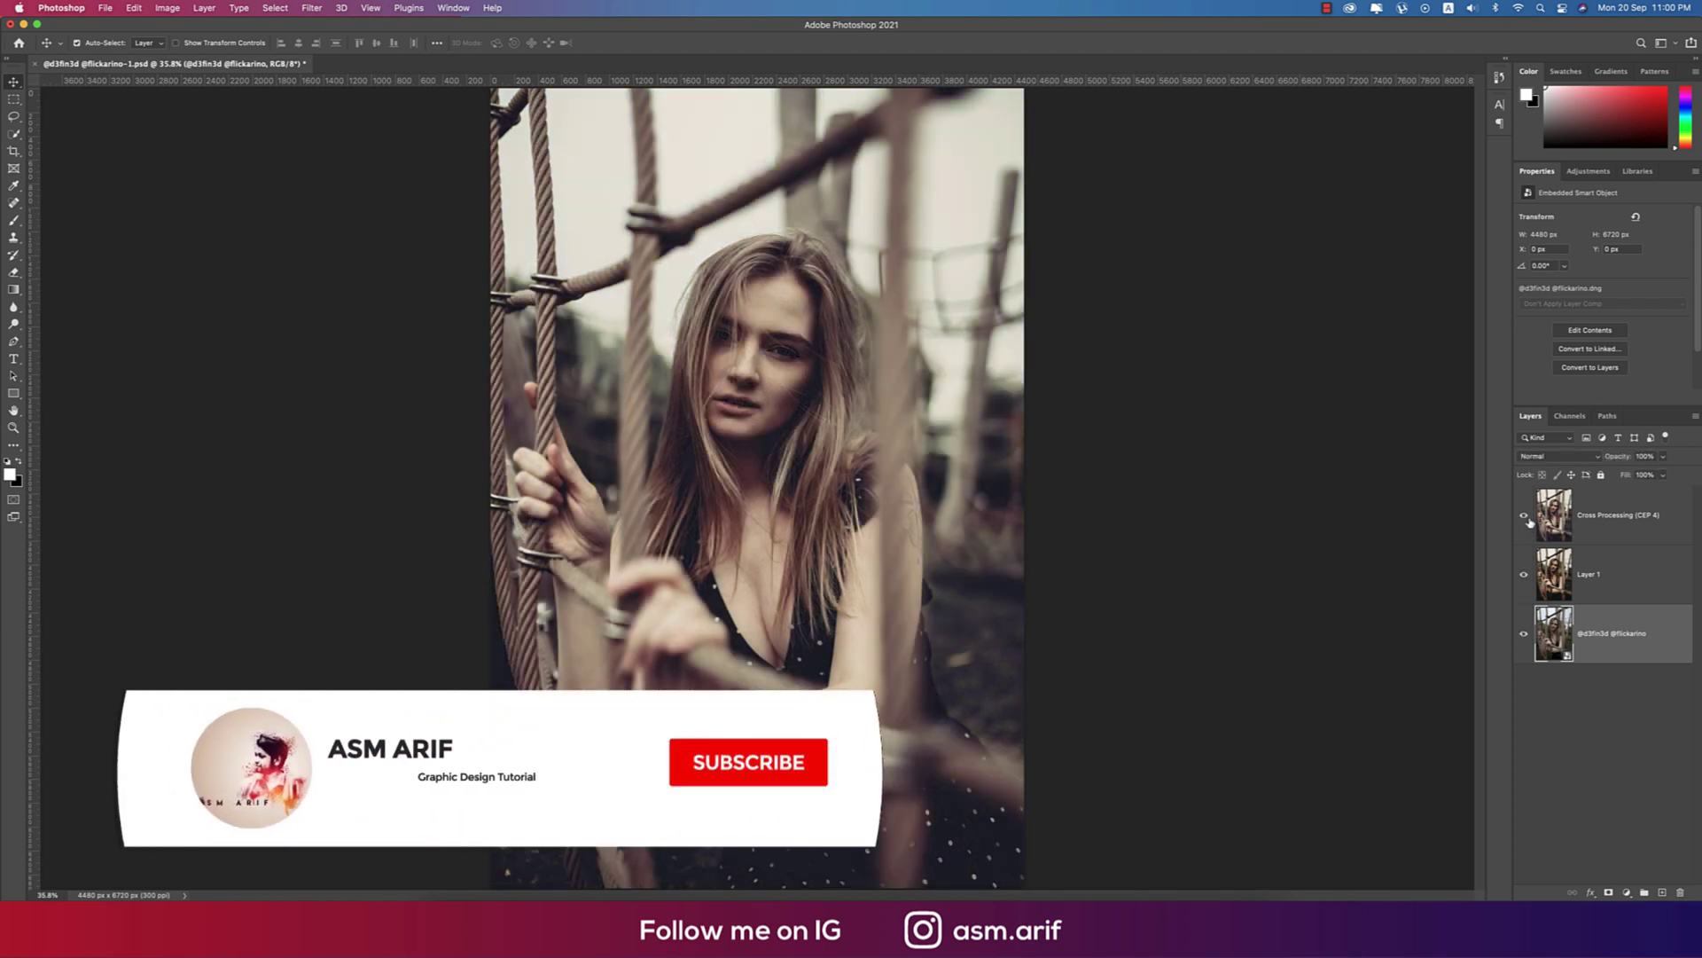
pyautogui.click(1527, 517)
pyautogui.click(1528, 517)
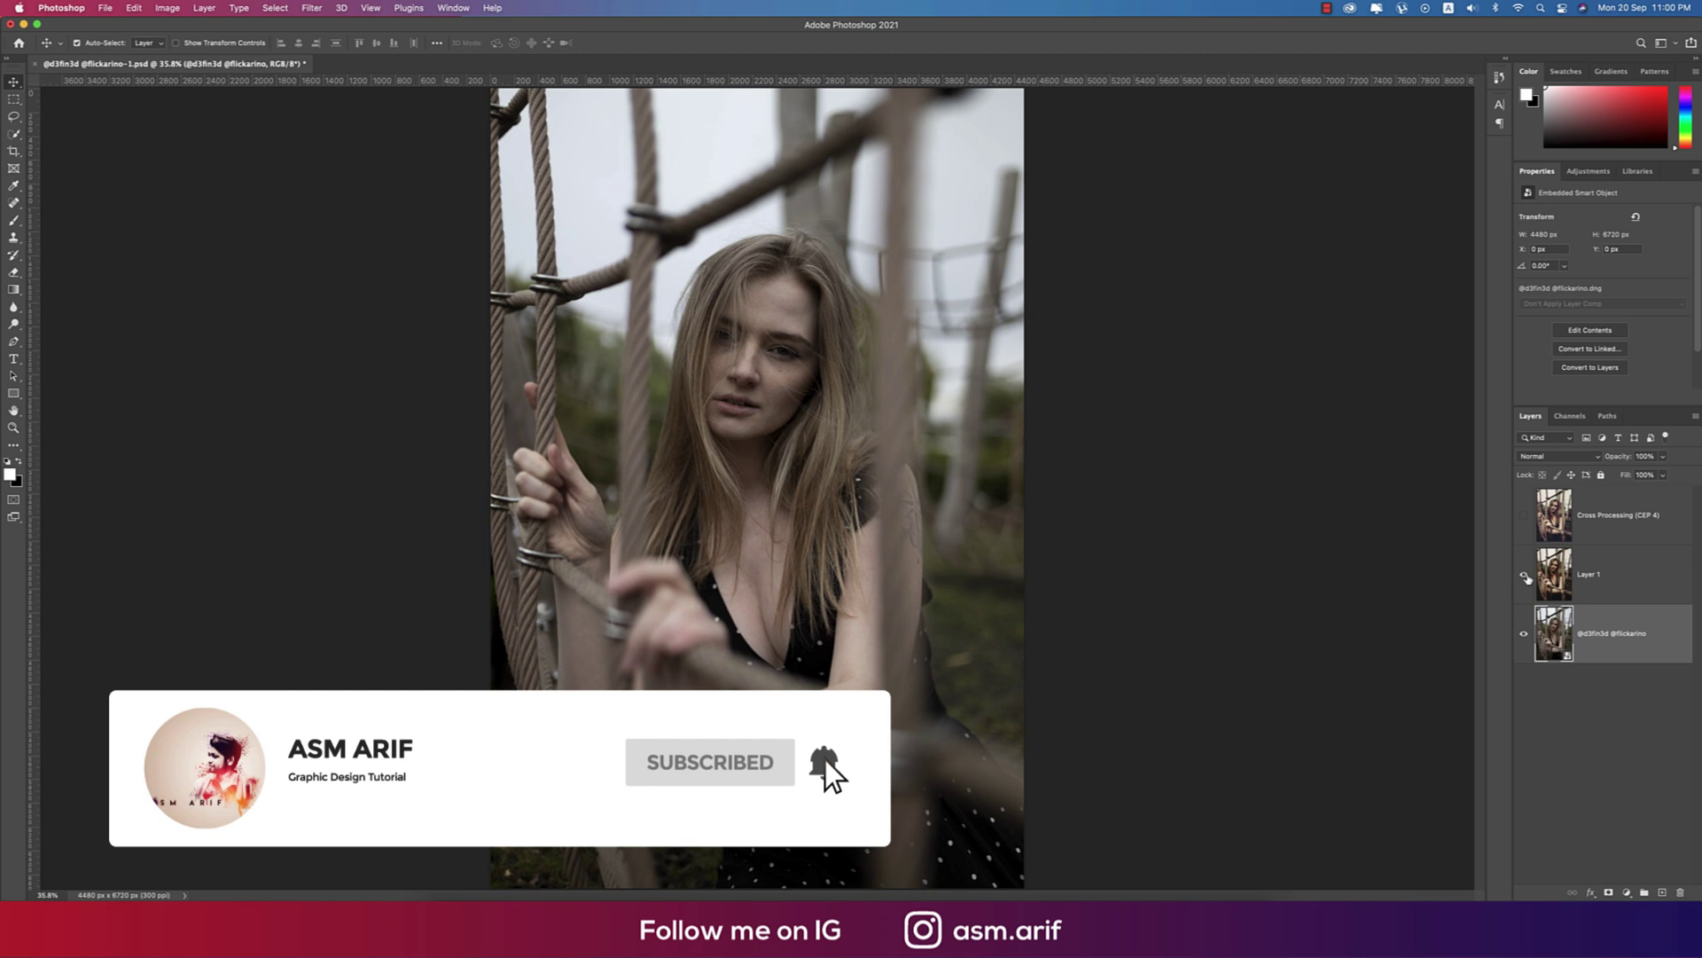
pyautogui.click(1526, 576)
pyautogui.click(1525, 517)
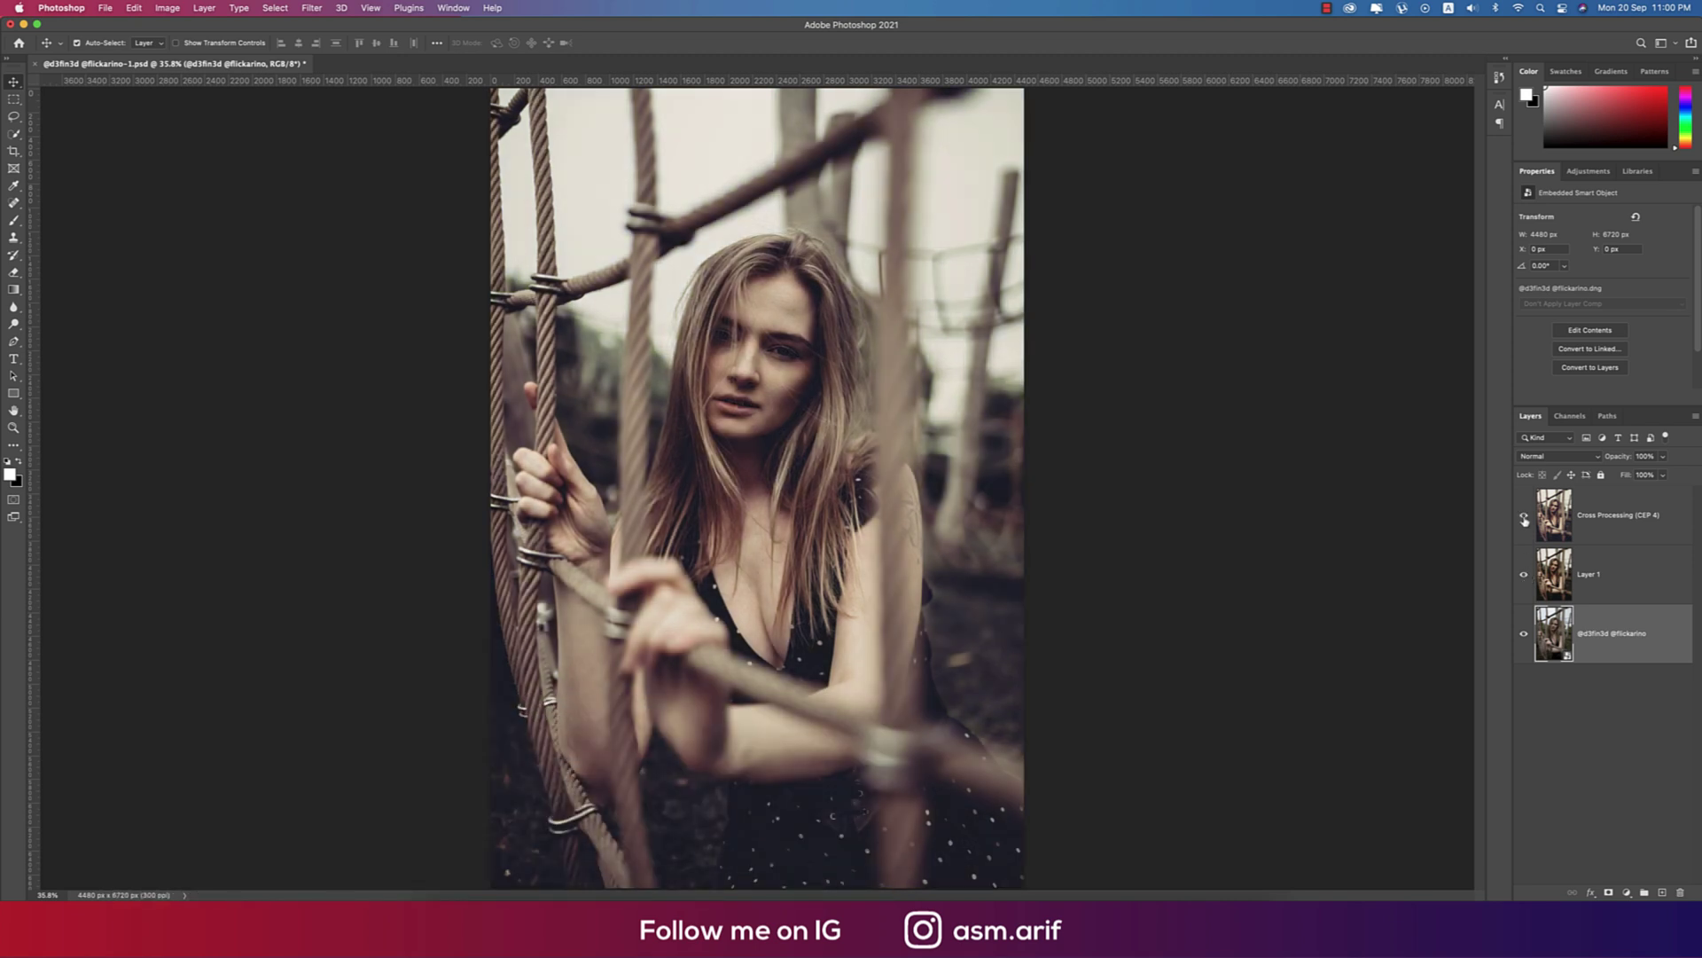
pyautogui.click(1525, 517)
pyautogui.click(1525, 572)
# Step: Delete Layer 1 and the Cross Processing (CEP 4) layer
pyautogui.click(1589, 575)
pyautogui.press('Delete')
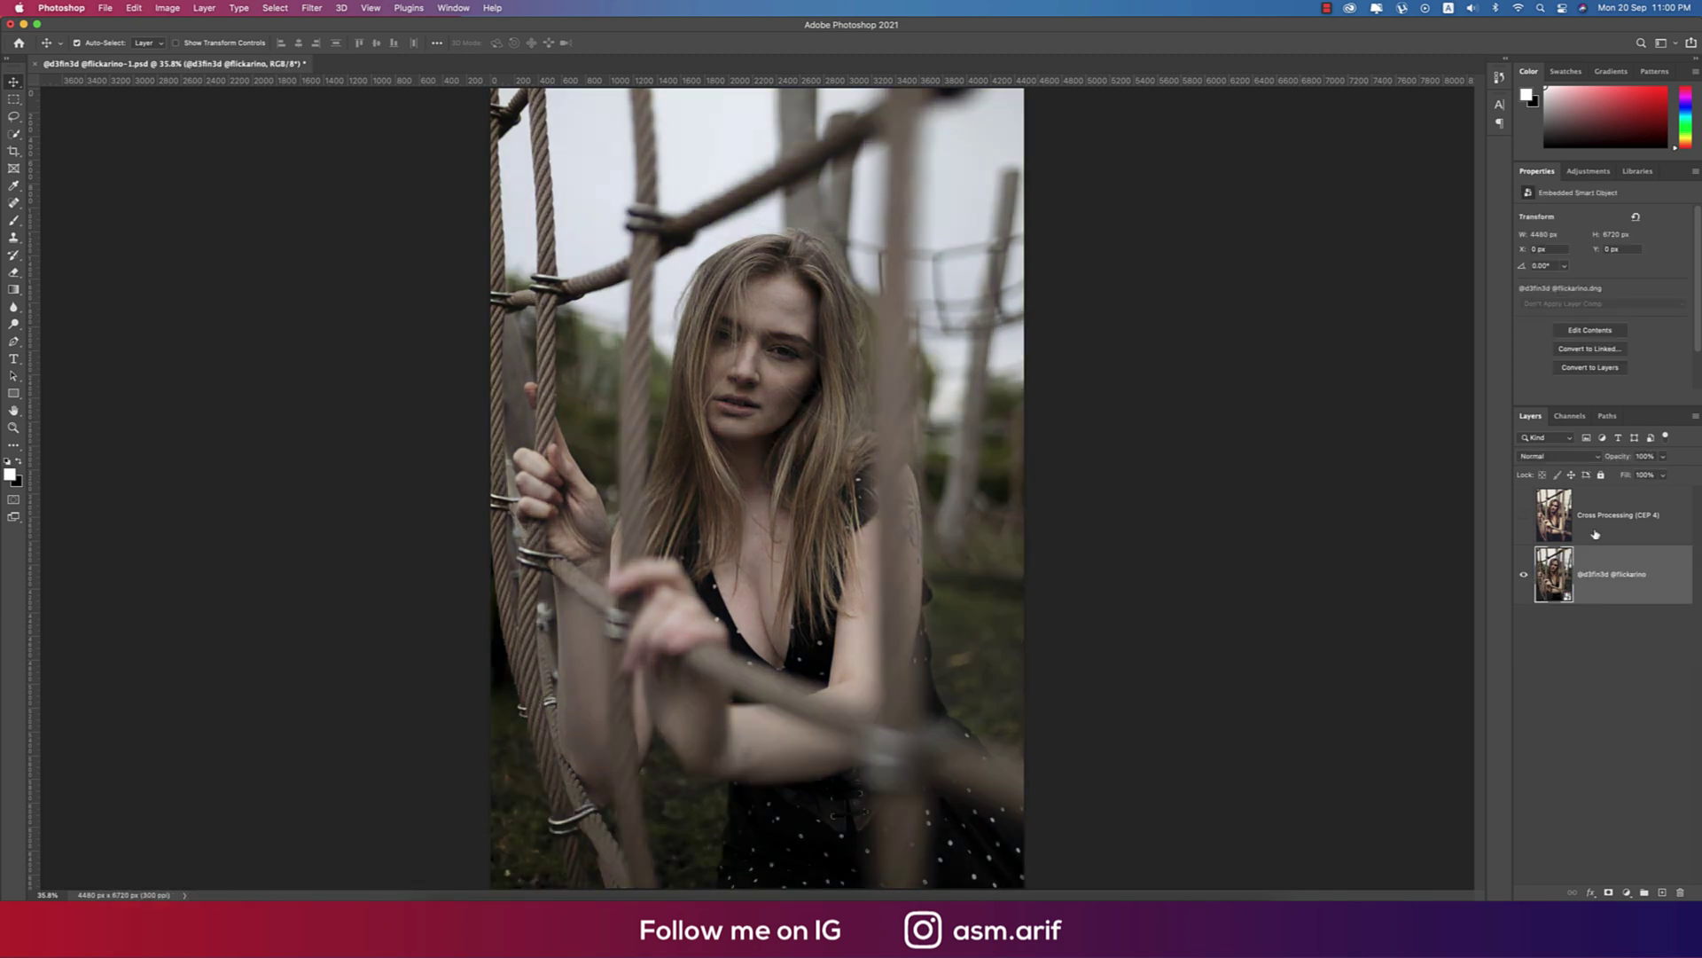
pyautogui.click(1601, 518)
pyautogui.press('Delete')
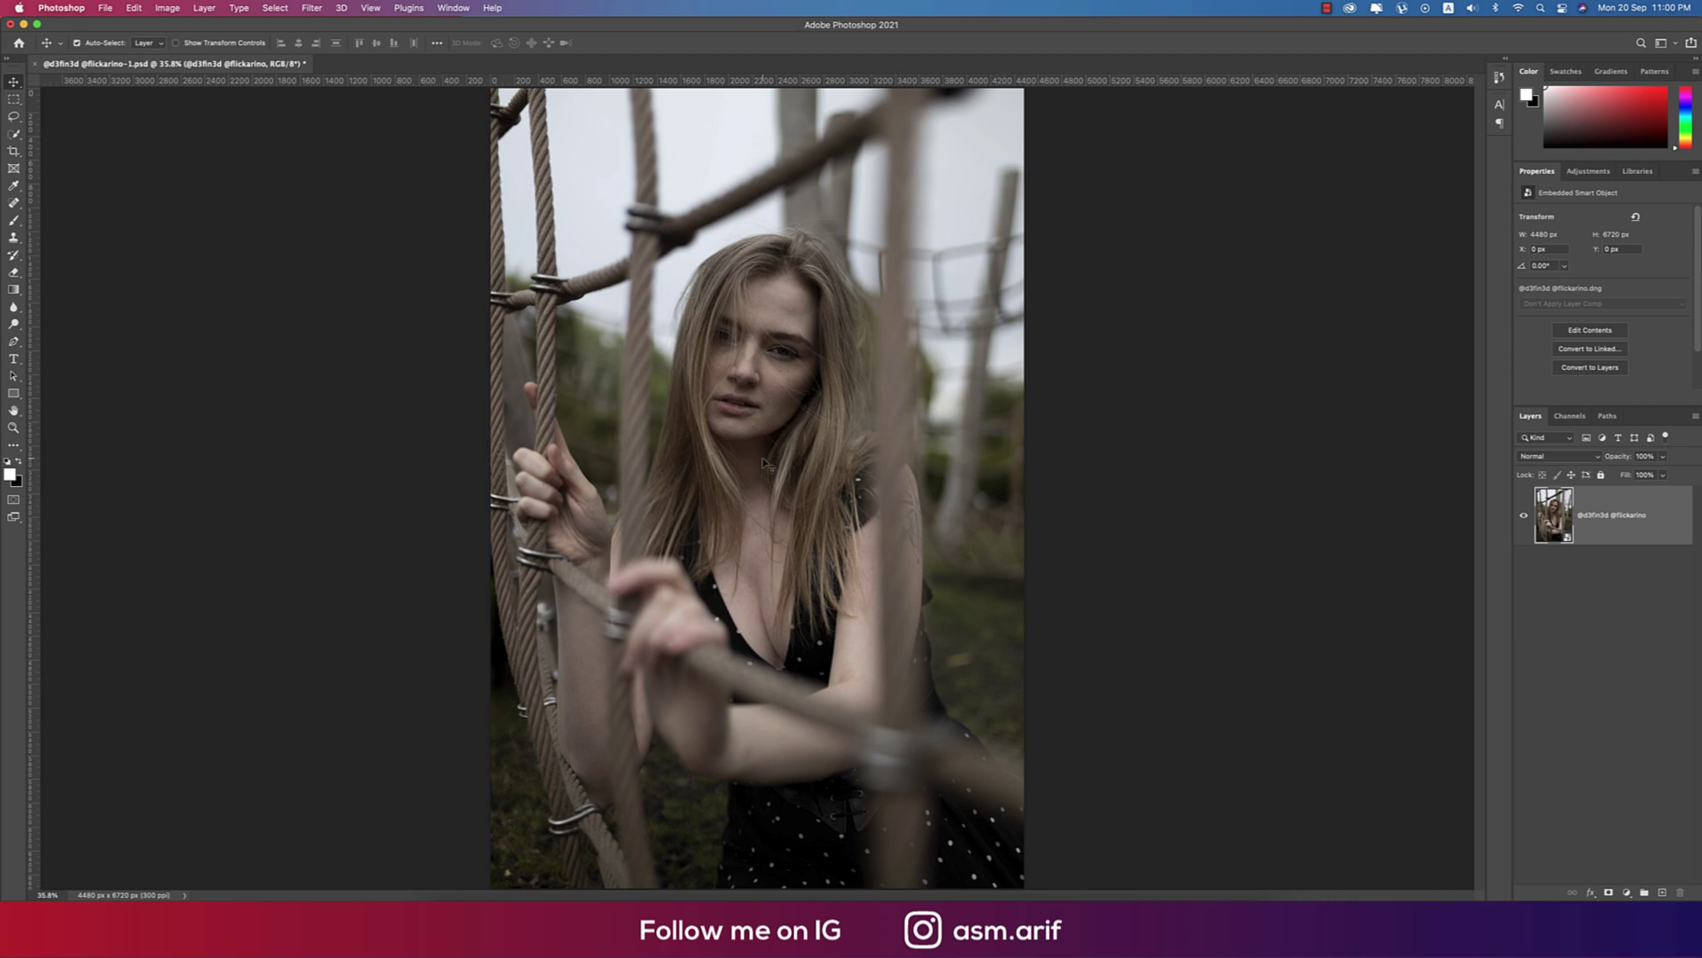
# Step: Rasterize the photo copy and set the Spot Healing Brush to Normal, Content-Aware, 30 px
pyautogui.scroll(2, 768, 461)
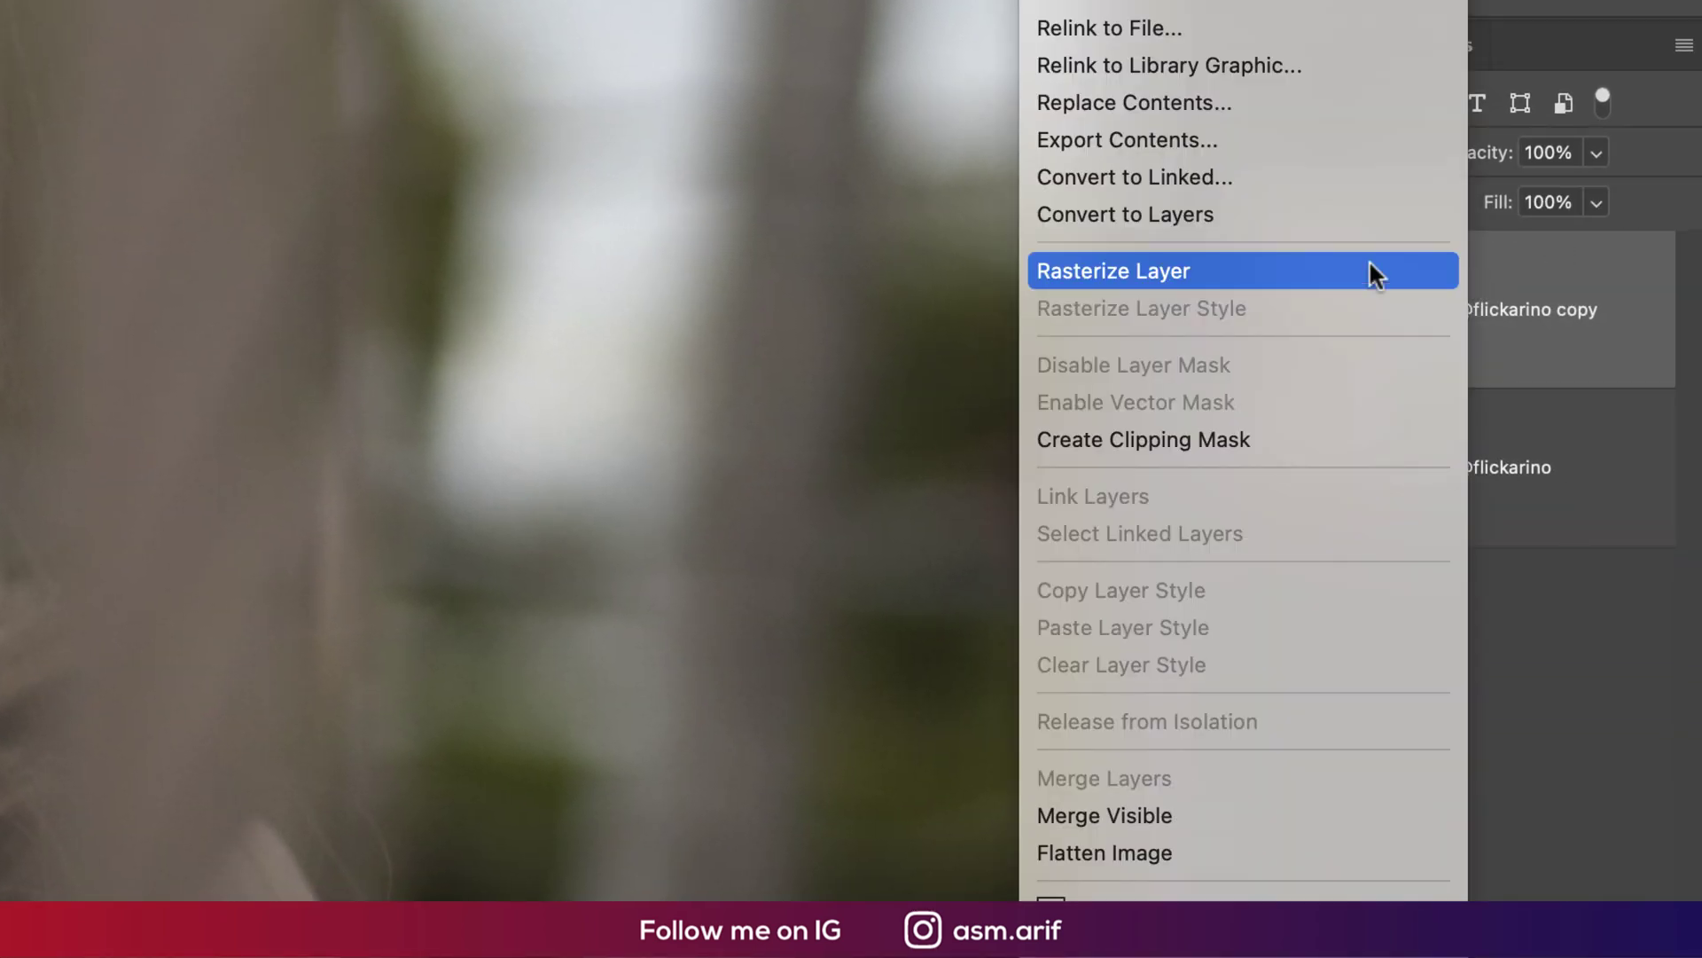
pyautogui.click(1369, 271)
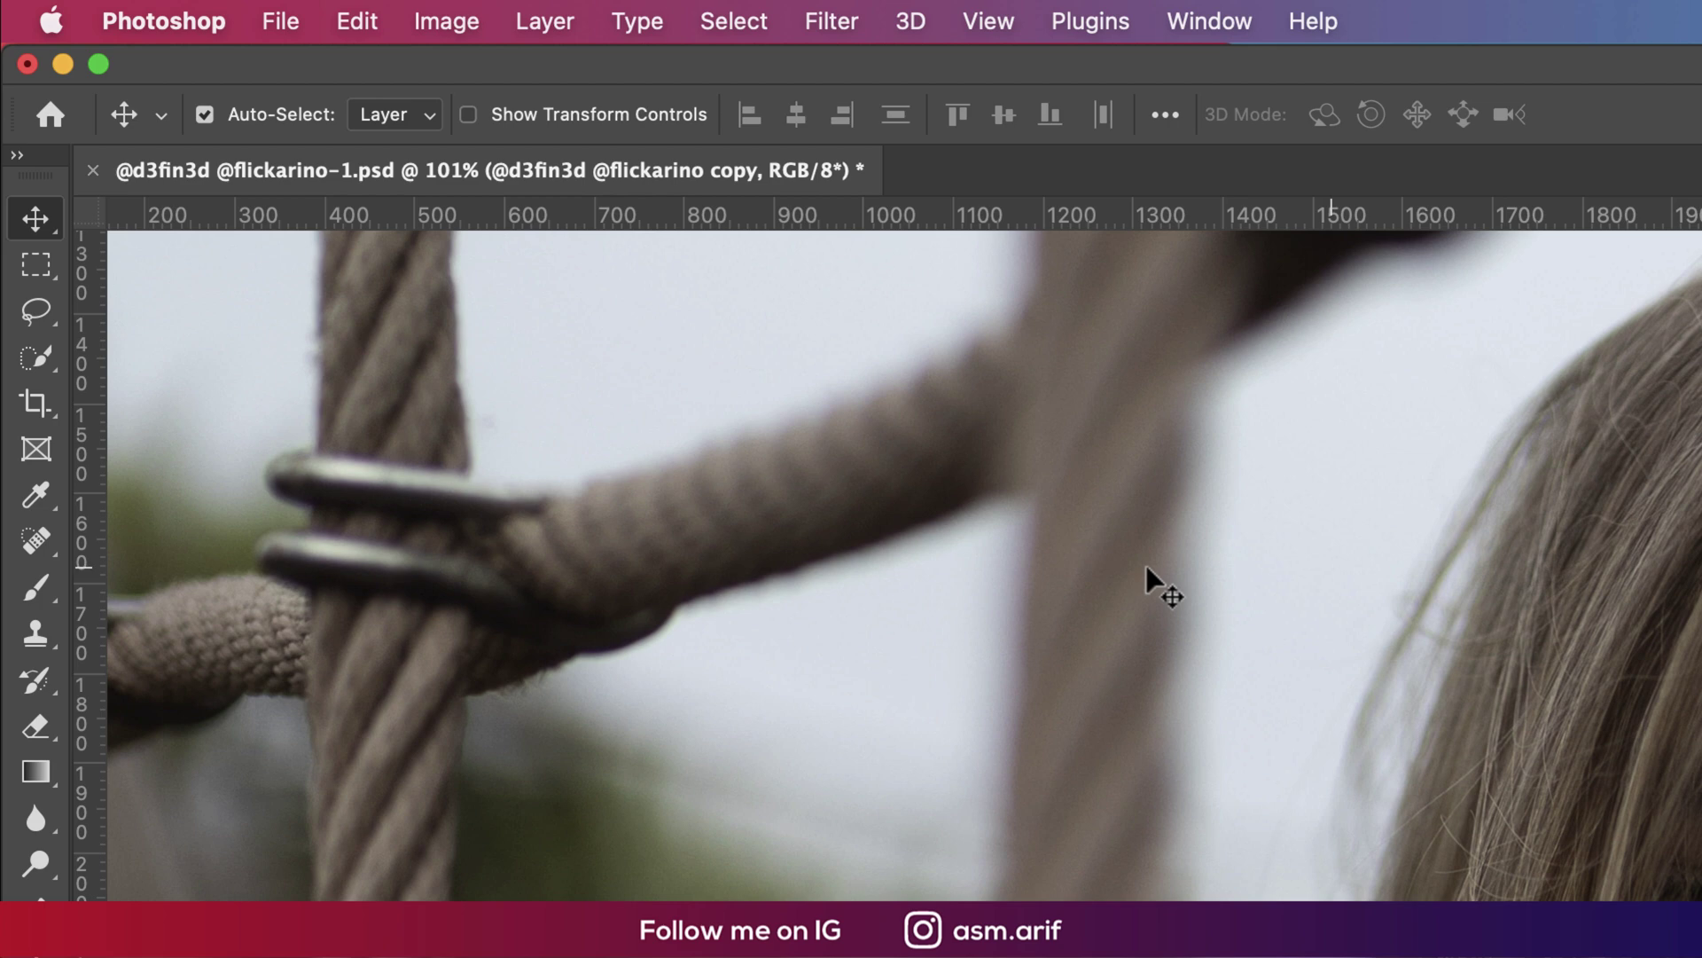
pyautogui.moveTo(35, 540); pyautogui.dragTo(106, 536)
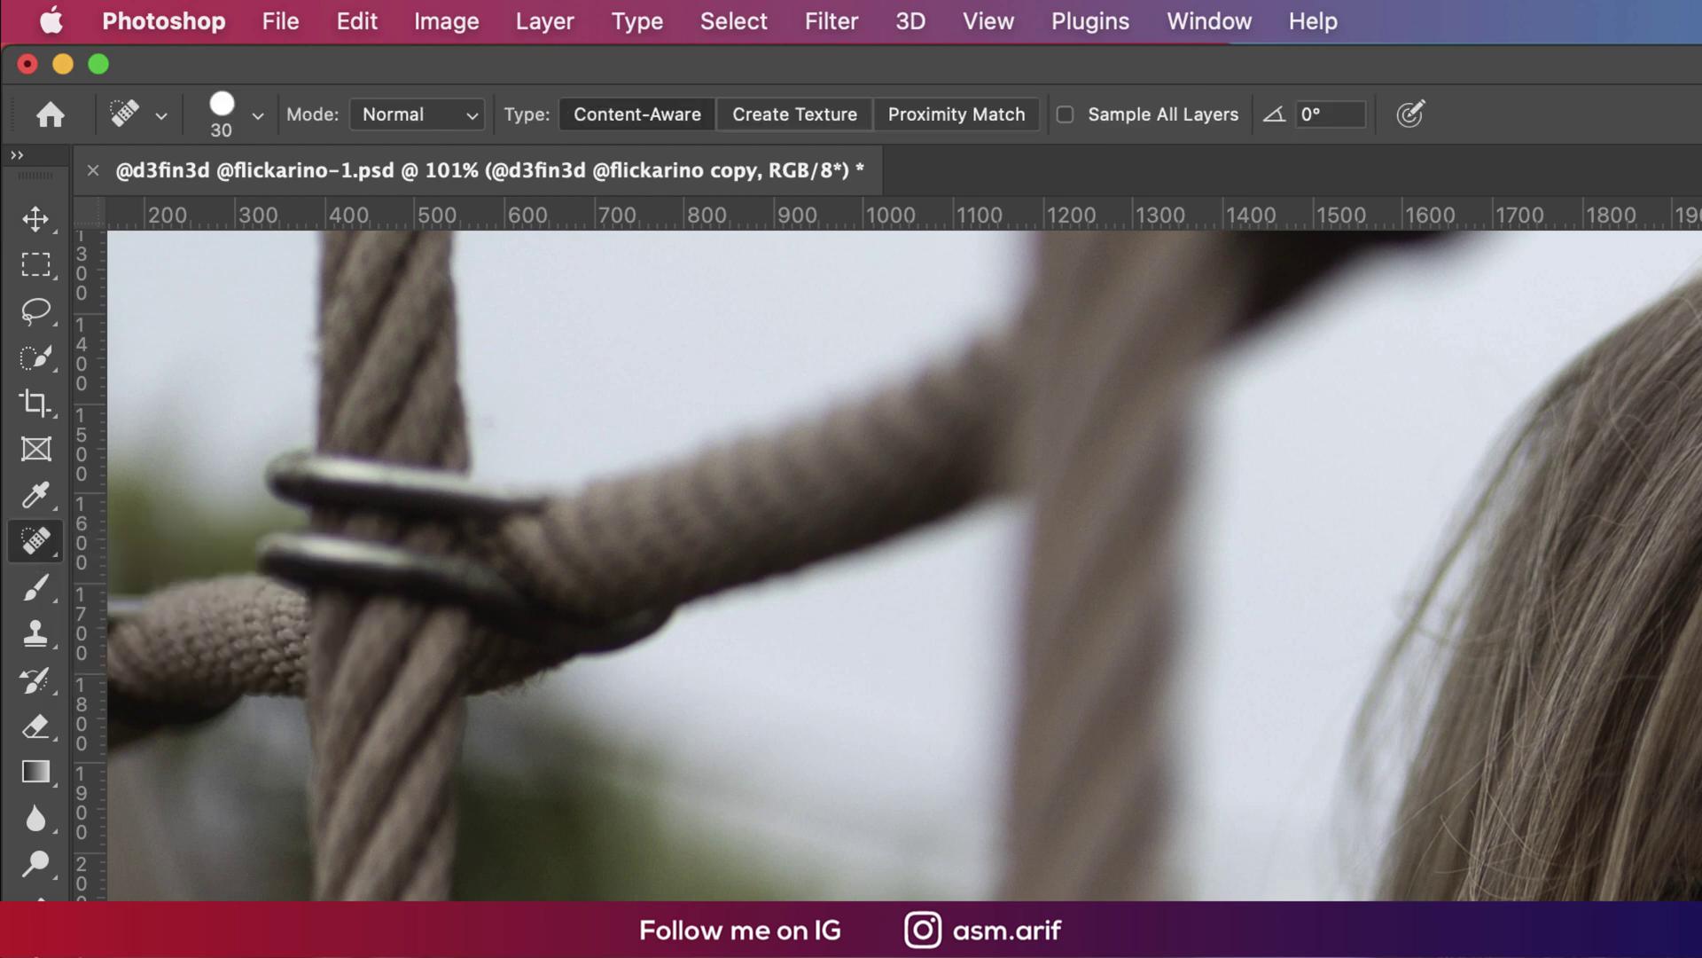
pyautogui.scroll(5, 799, 341)
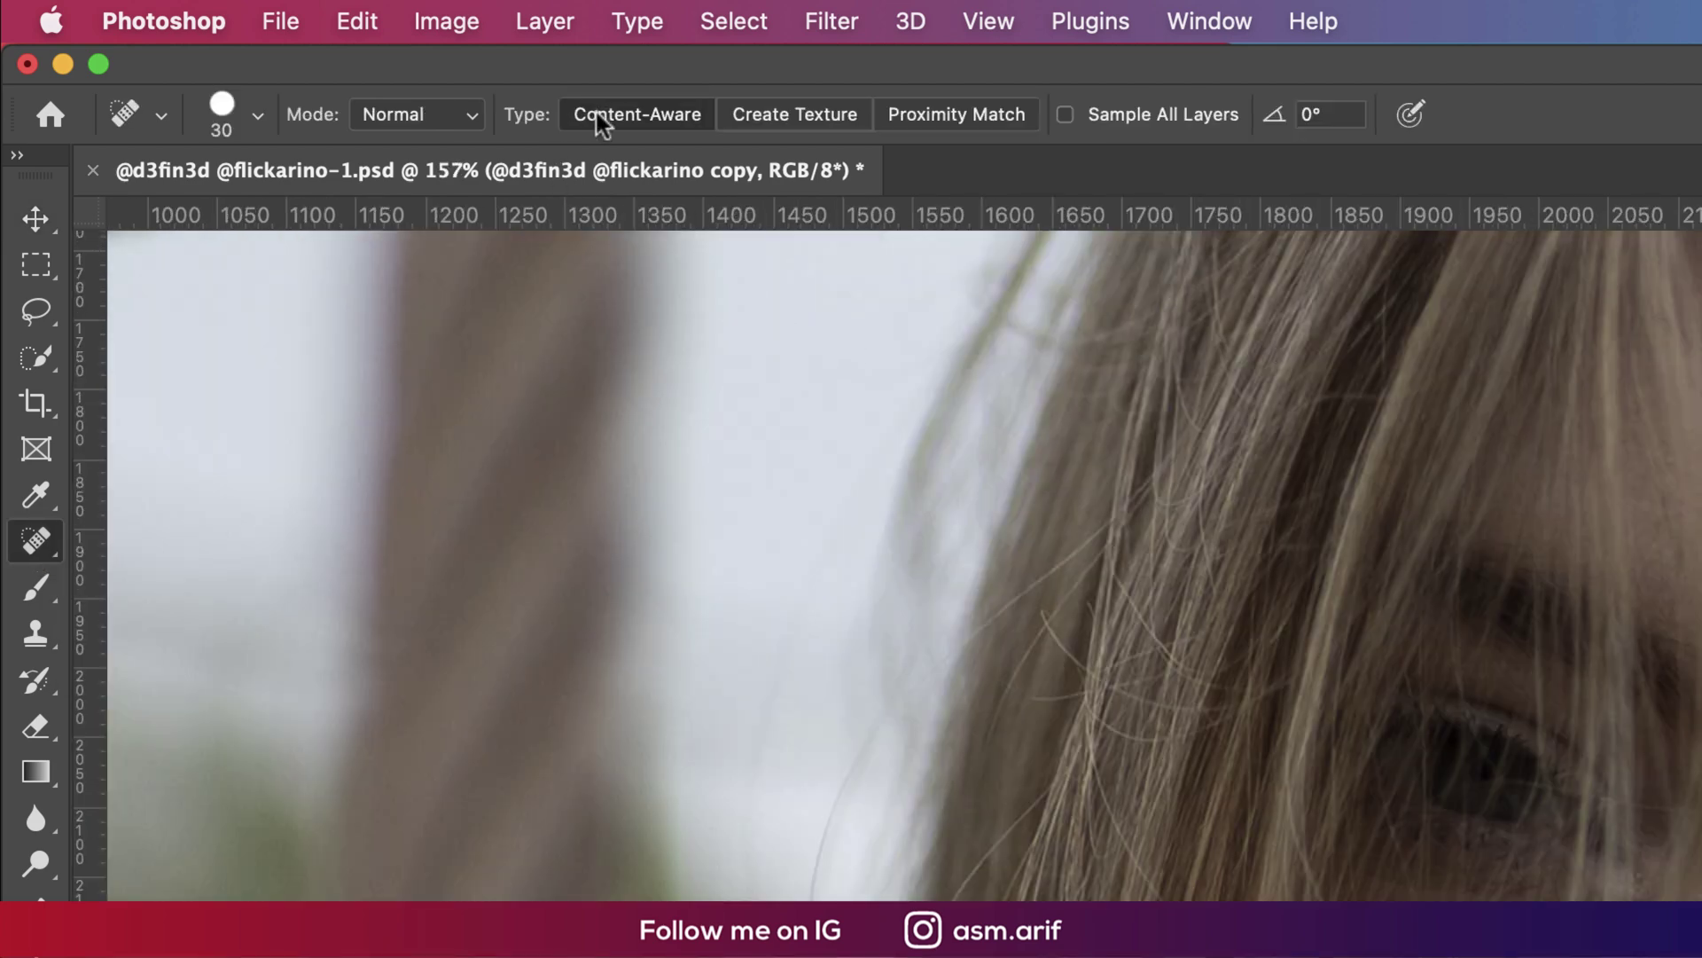
pyautogui.click(438, 117)
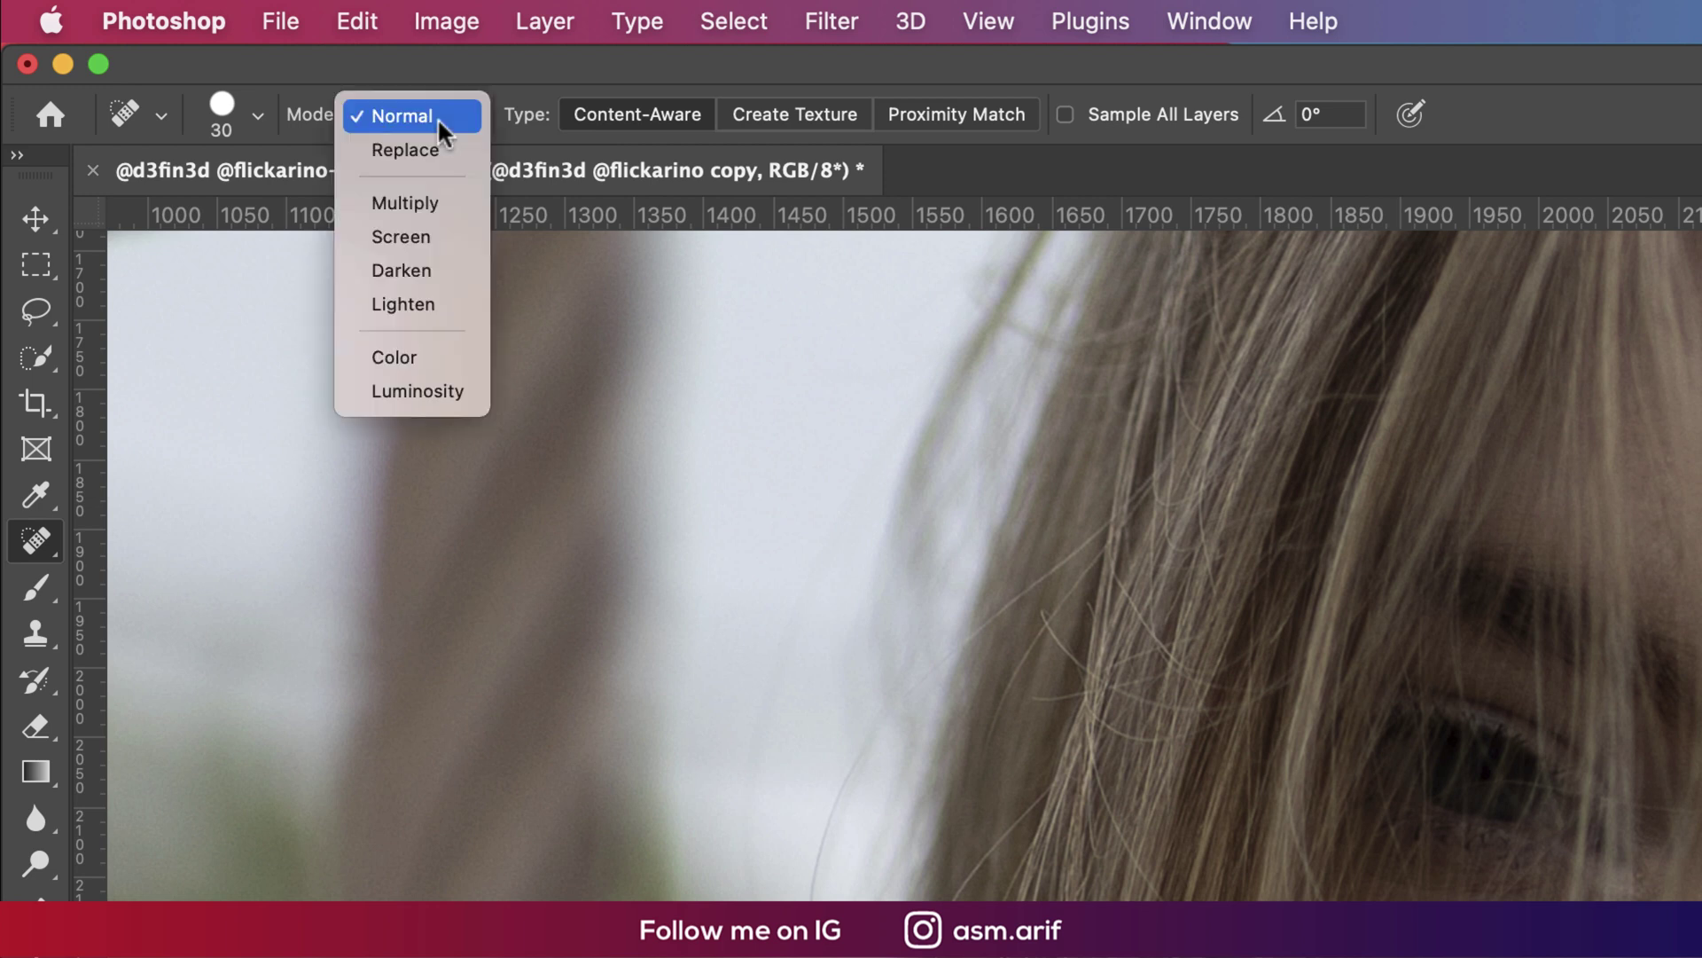
pyautogui.click(438, 117)
pyautogui.click(255, 118)
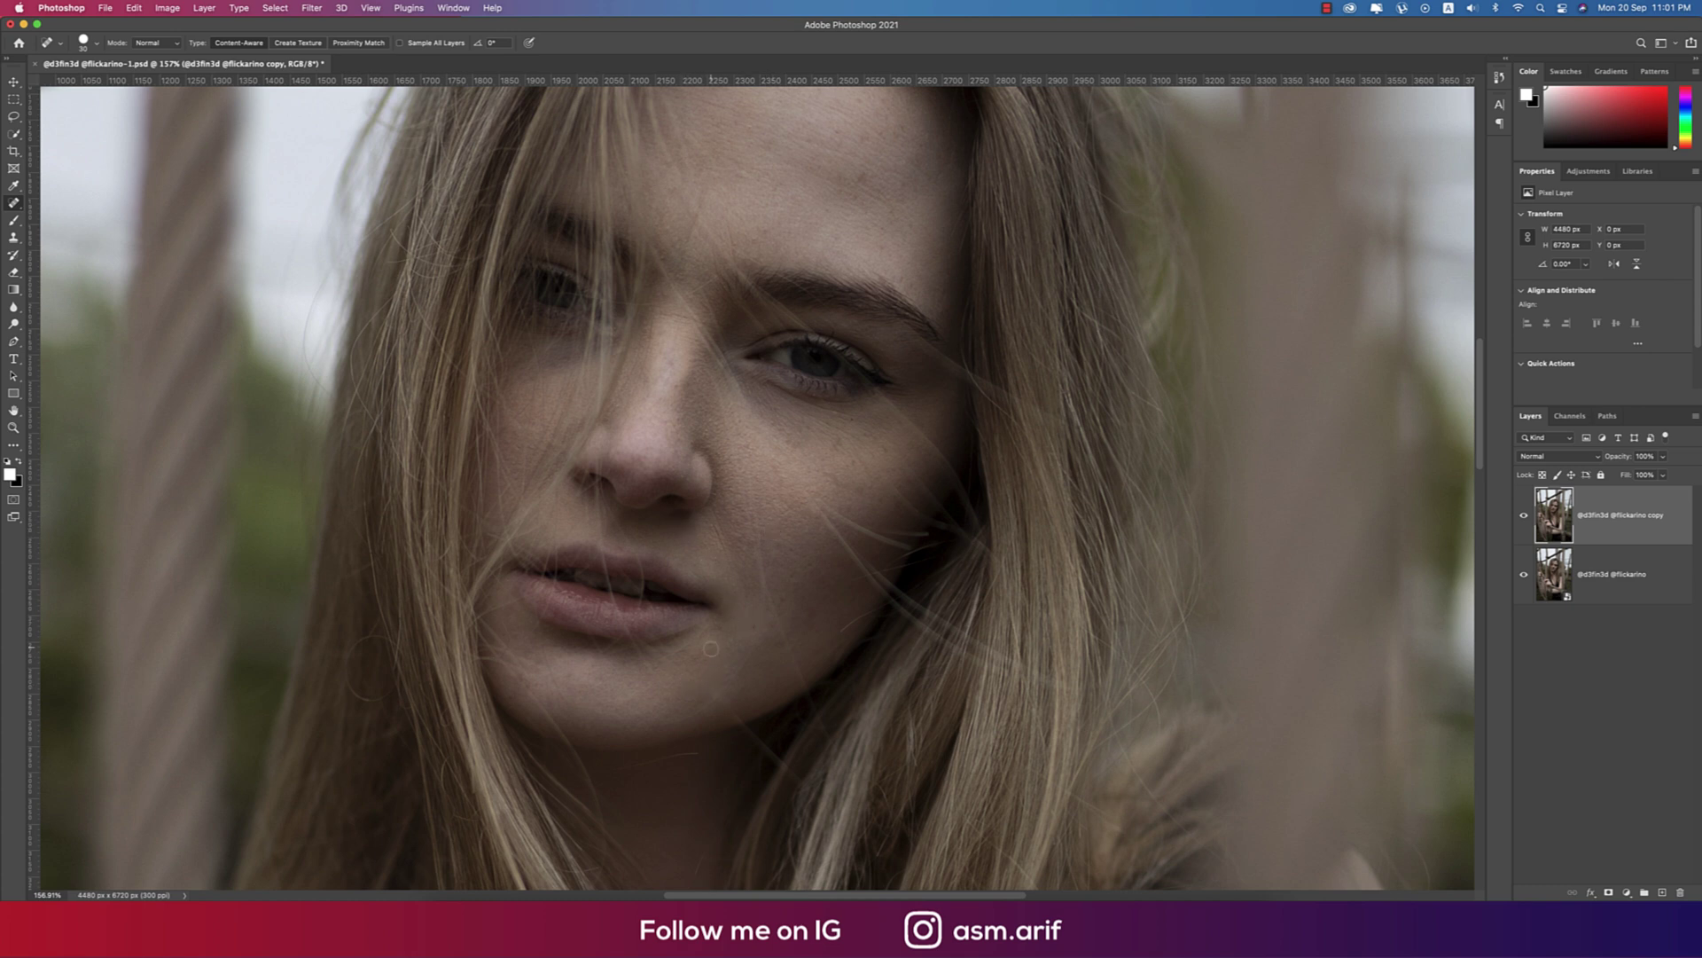
# Step: Heal the blemishes on her cheeks, beside her lip and on the nose bridge
pyautogui.click(730, 642)
pyautogui.click(719, 625)
pyautogui.click(784, 602)
pyautogui.click(808, 620)
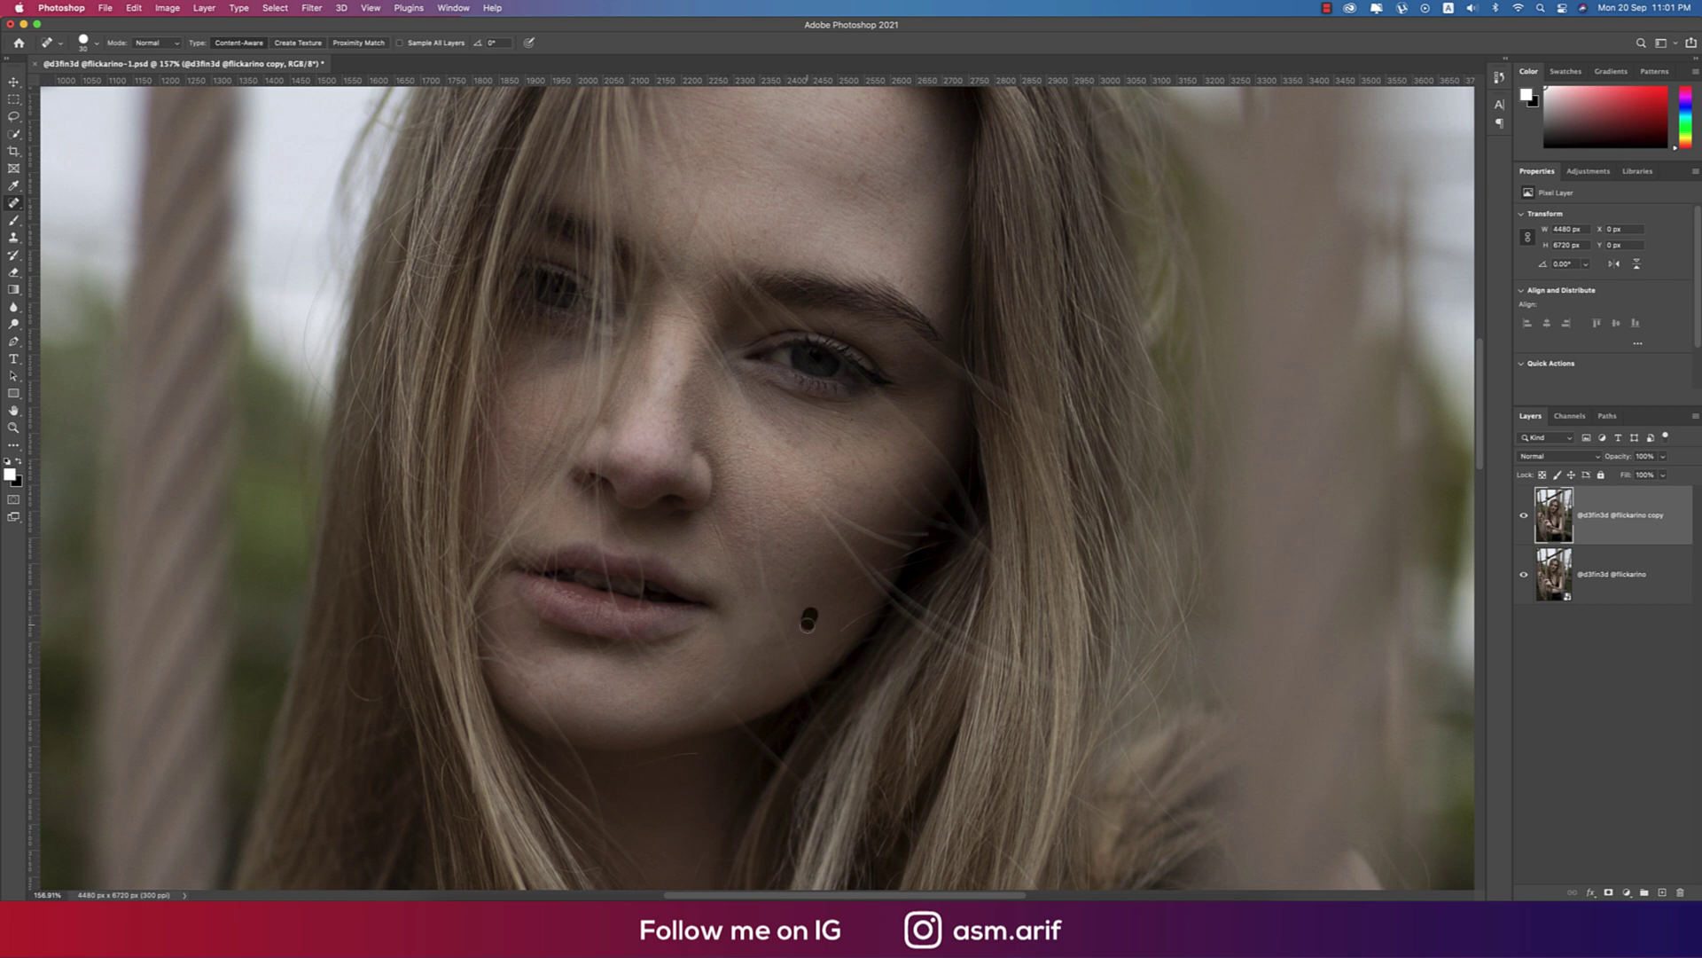
pyautogui.click(805, 564)
pyautogui.click(777, 546)
pyautogui.click(838, 444)
pyautogui.click(673, 383)
pyautogui.click(883, 443)
# Step: Heal the scattered spots across her forehead
pyautogui.moveTo(798, 472); pyautogui.dragTo(814, 679)
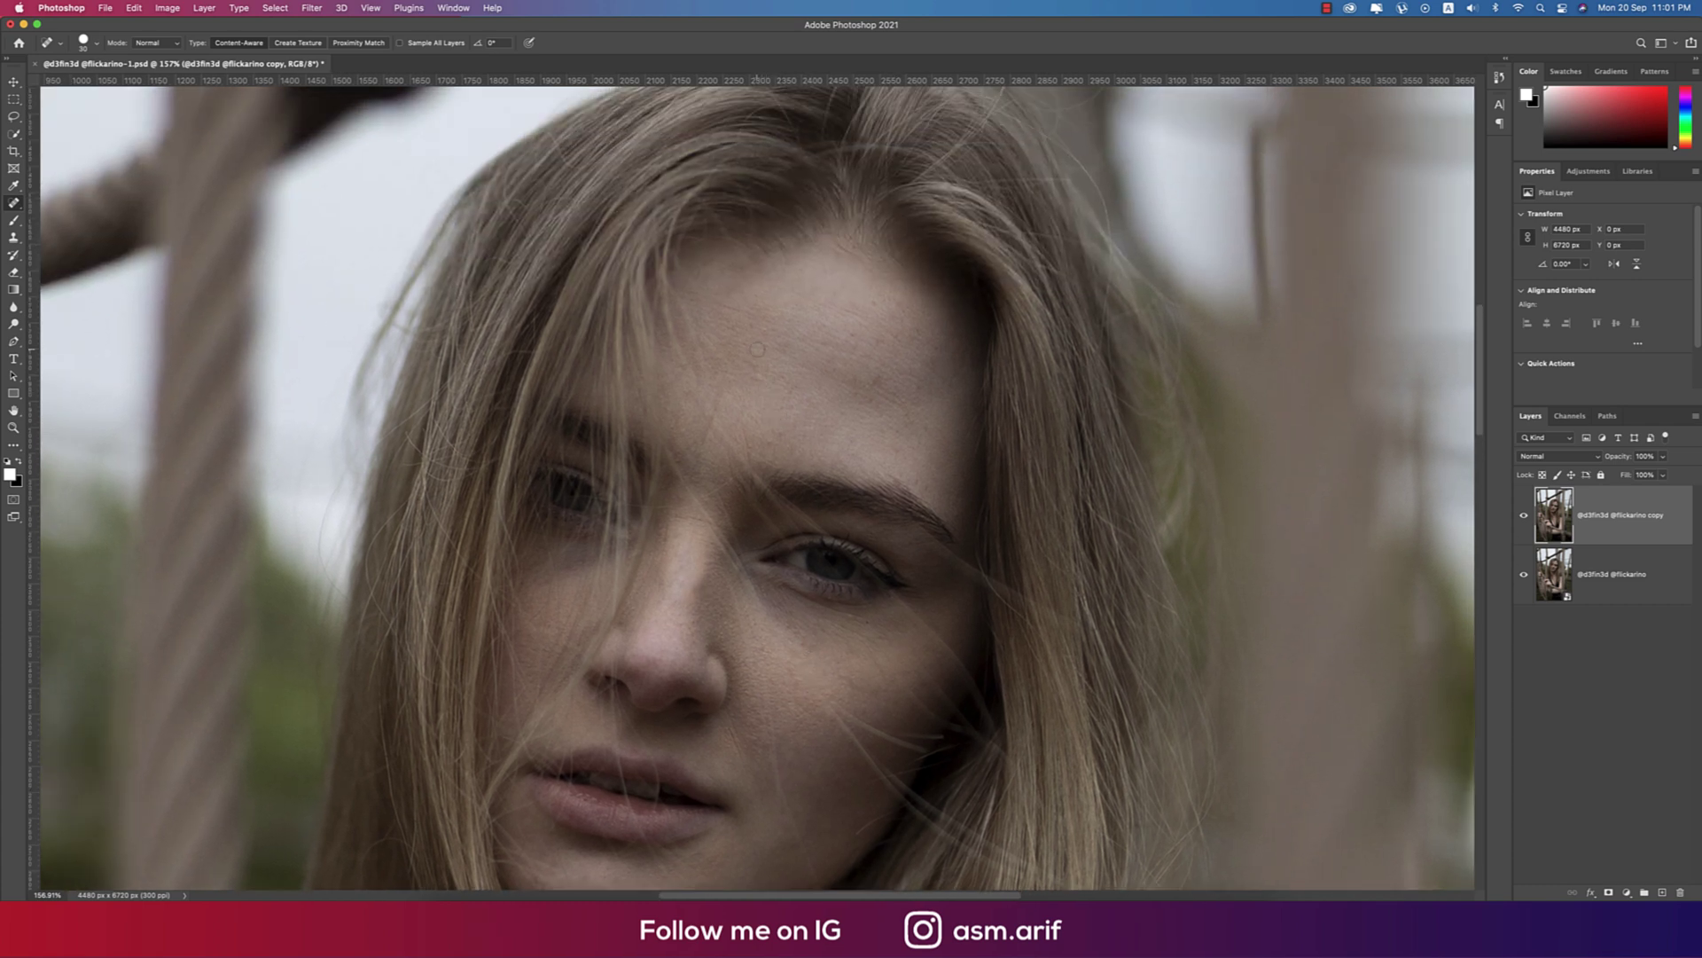
pyautogui.click(763, 333)
pyautogui.click(876, 377)
pyautogui.click(791, 384)
pyautogui.click(820, 344)
pyautogui.click(831, 367)
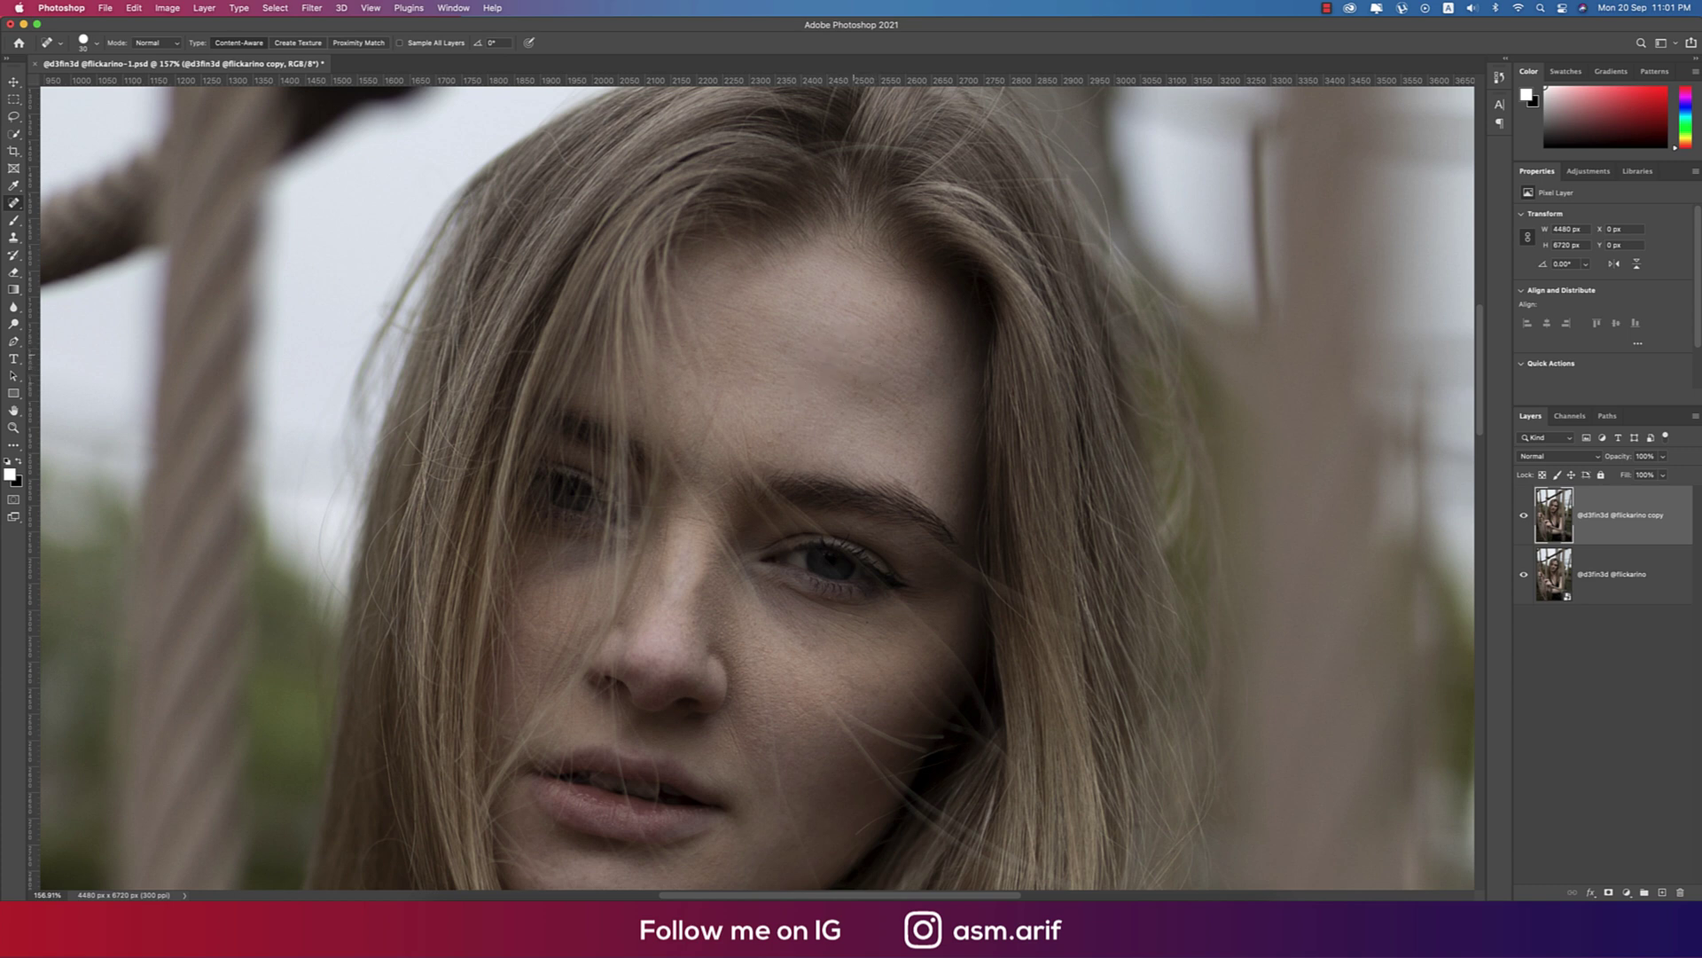
pyautogui.click(834, 291)
pyautogui.click(780, 346)
pyautogui.click(916, 333)
pyautogui.click(899, 337)
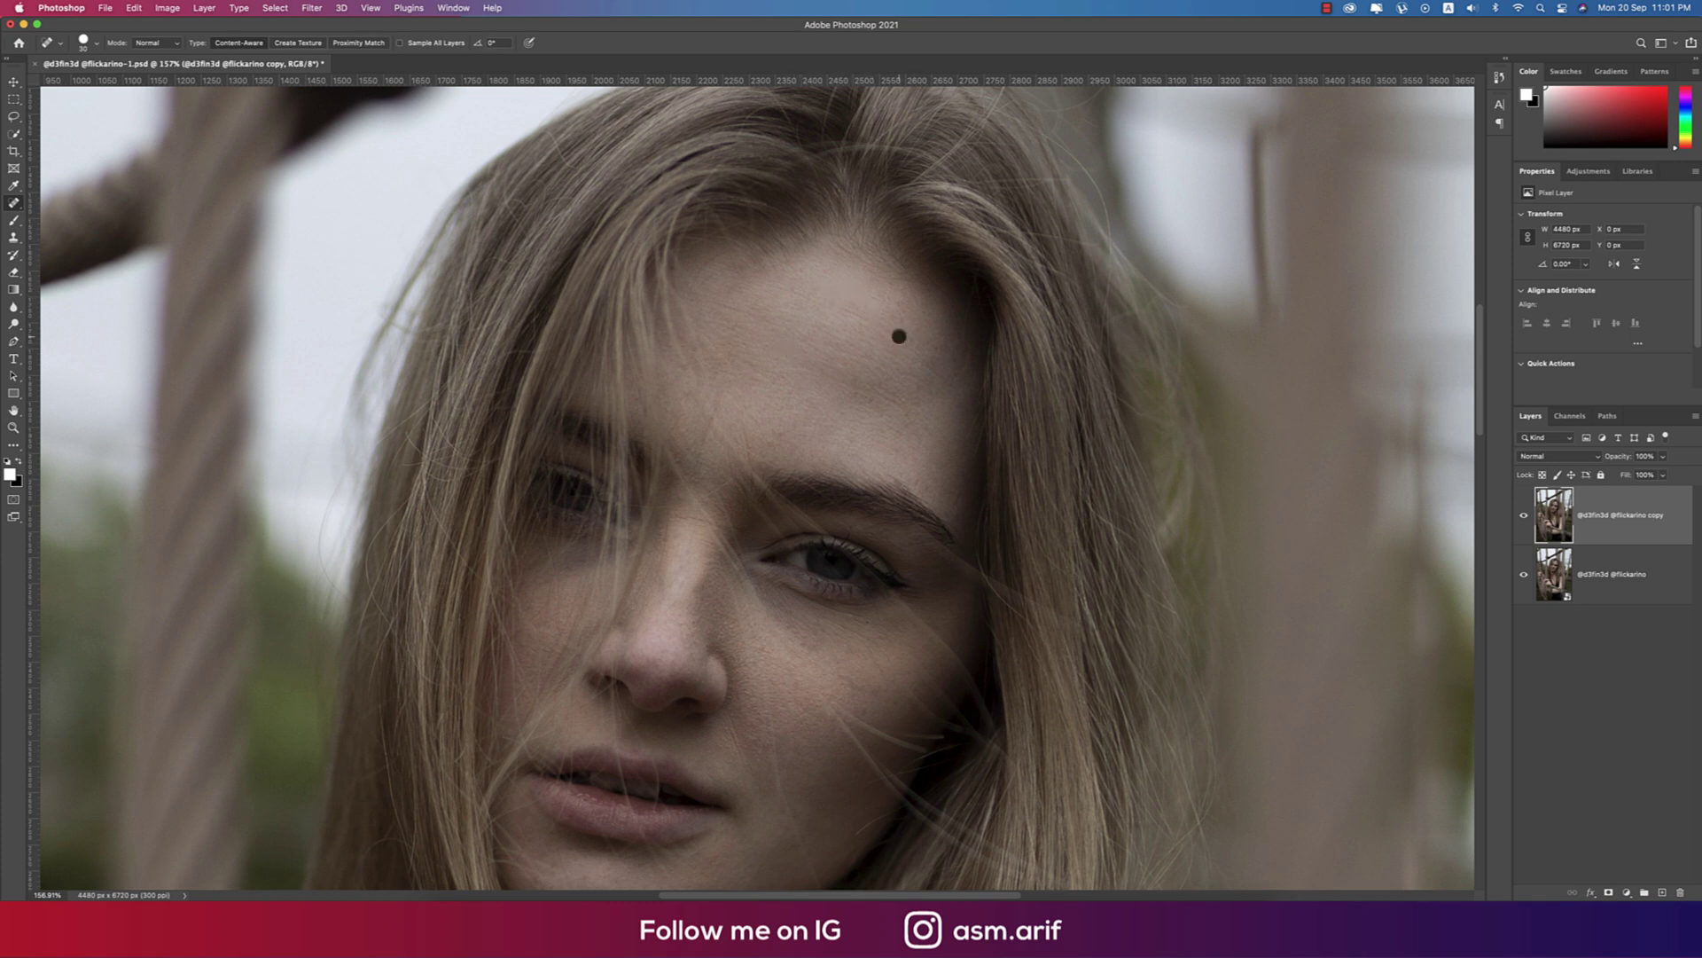
pyautogui.click(753, 447)
pyautogui.click(680, 461)
# Step: Heal two spots on her neck and a dark mole on her chest
pyautogui.moveTo(752, 650)
pyautogui.mouseDown()
pyautogui.moveTo(768, 588)
pyautogui.moveTo(792, 324)
pyautogui.mouseUp()
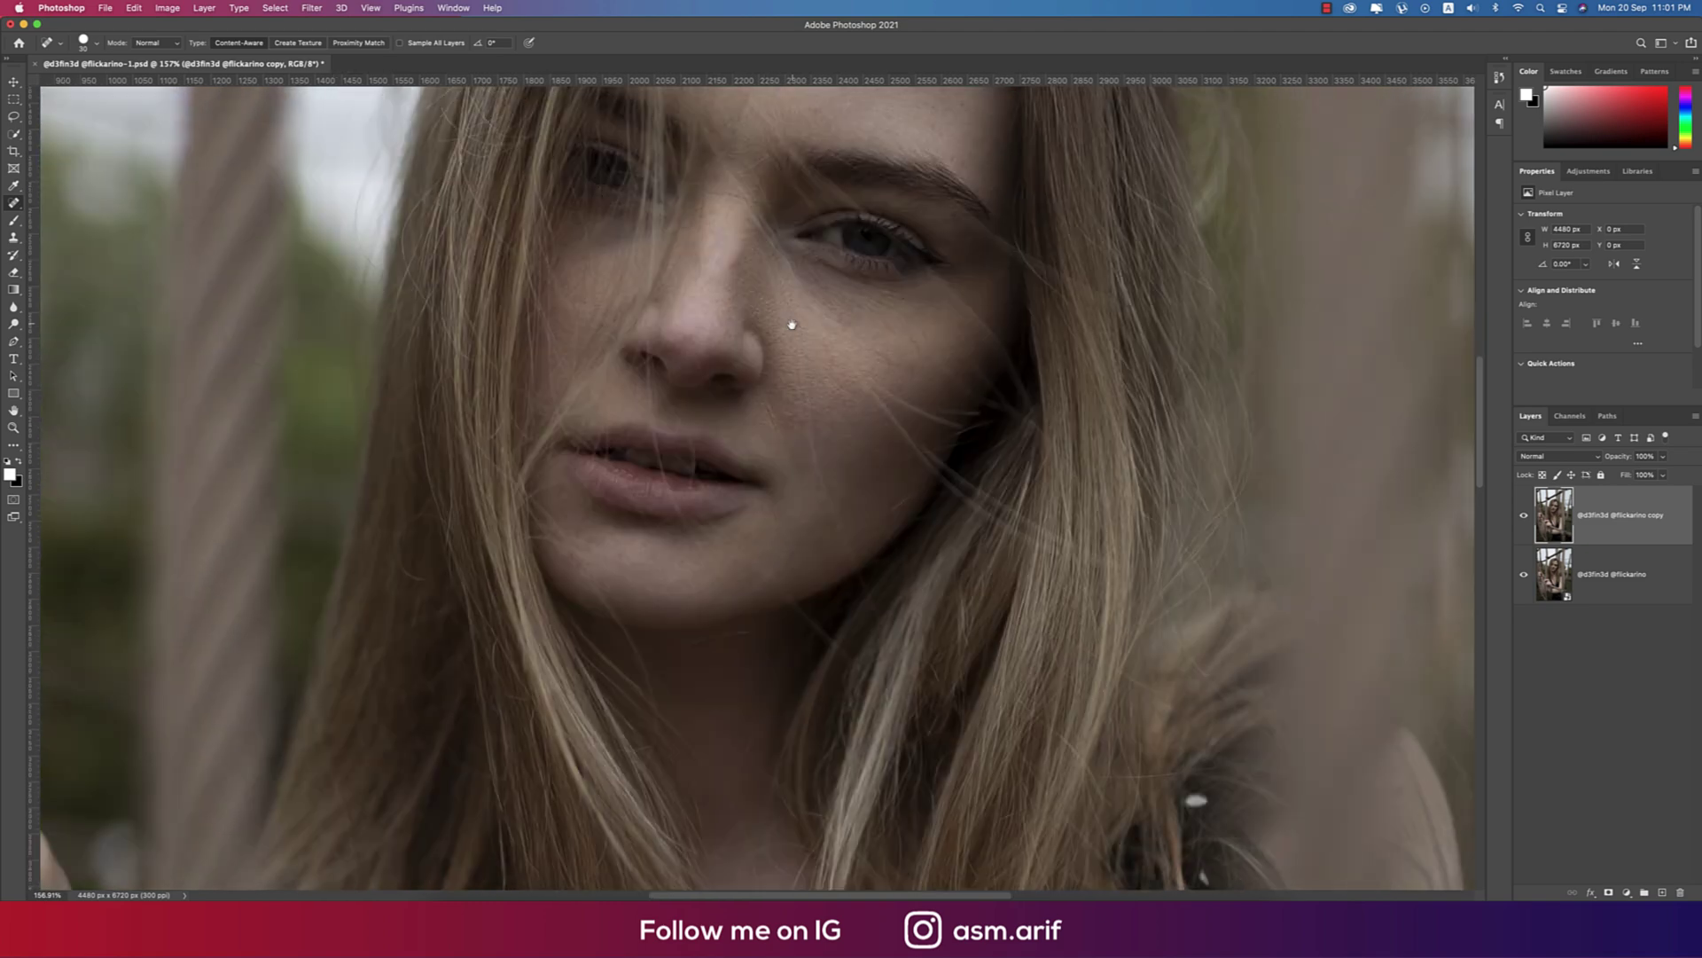
pyautogui.moveTo(790, 570); pyautogui.dragTo(837, 259)
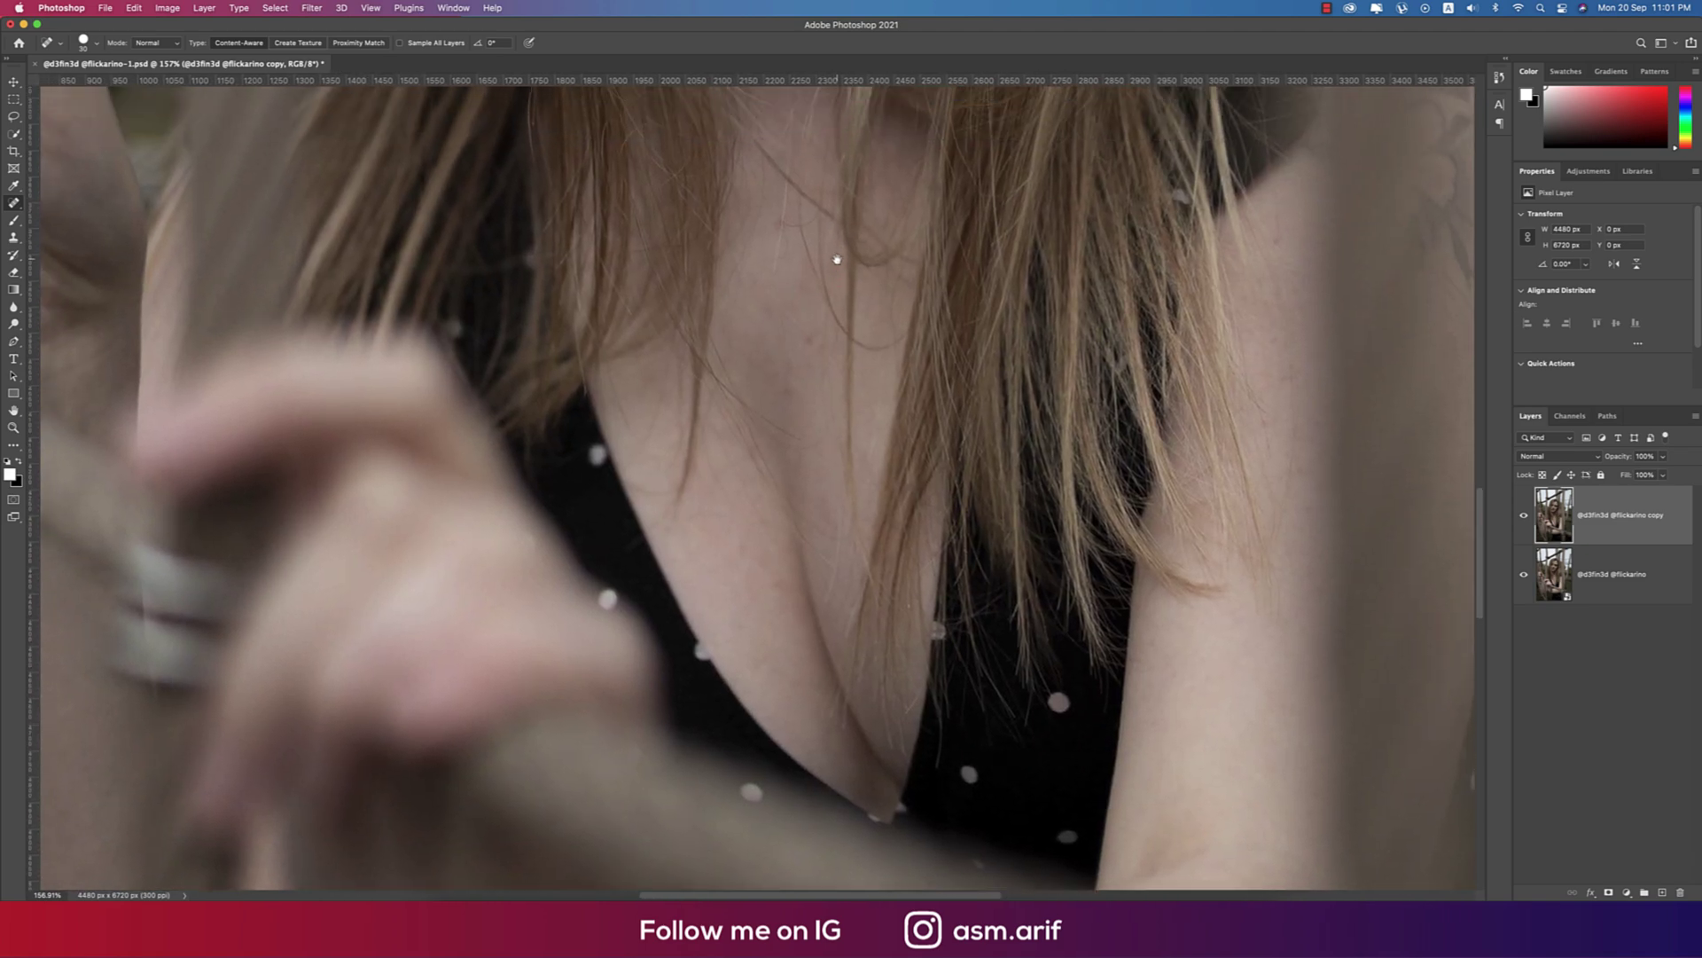
pyautogui.click(809, 344)
pyautogui.click(780, 223)
pyautogui.click(742, 551)
# Step: Check the chest and arm close up, then fit the whole photo on screen
pyautogui.press('super+0')
pyautogui.press('super+plus')
pyautogui.press('super+plus')
pyautogui.press('super+plus')
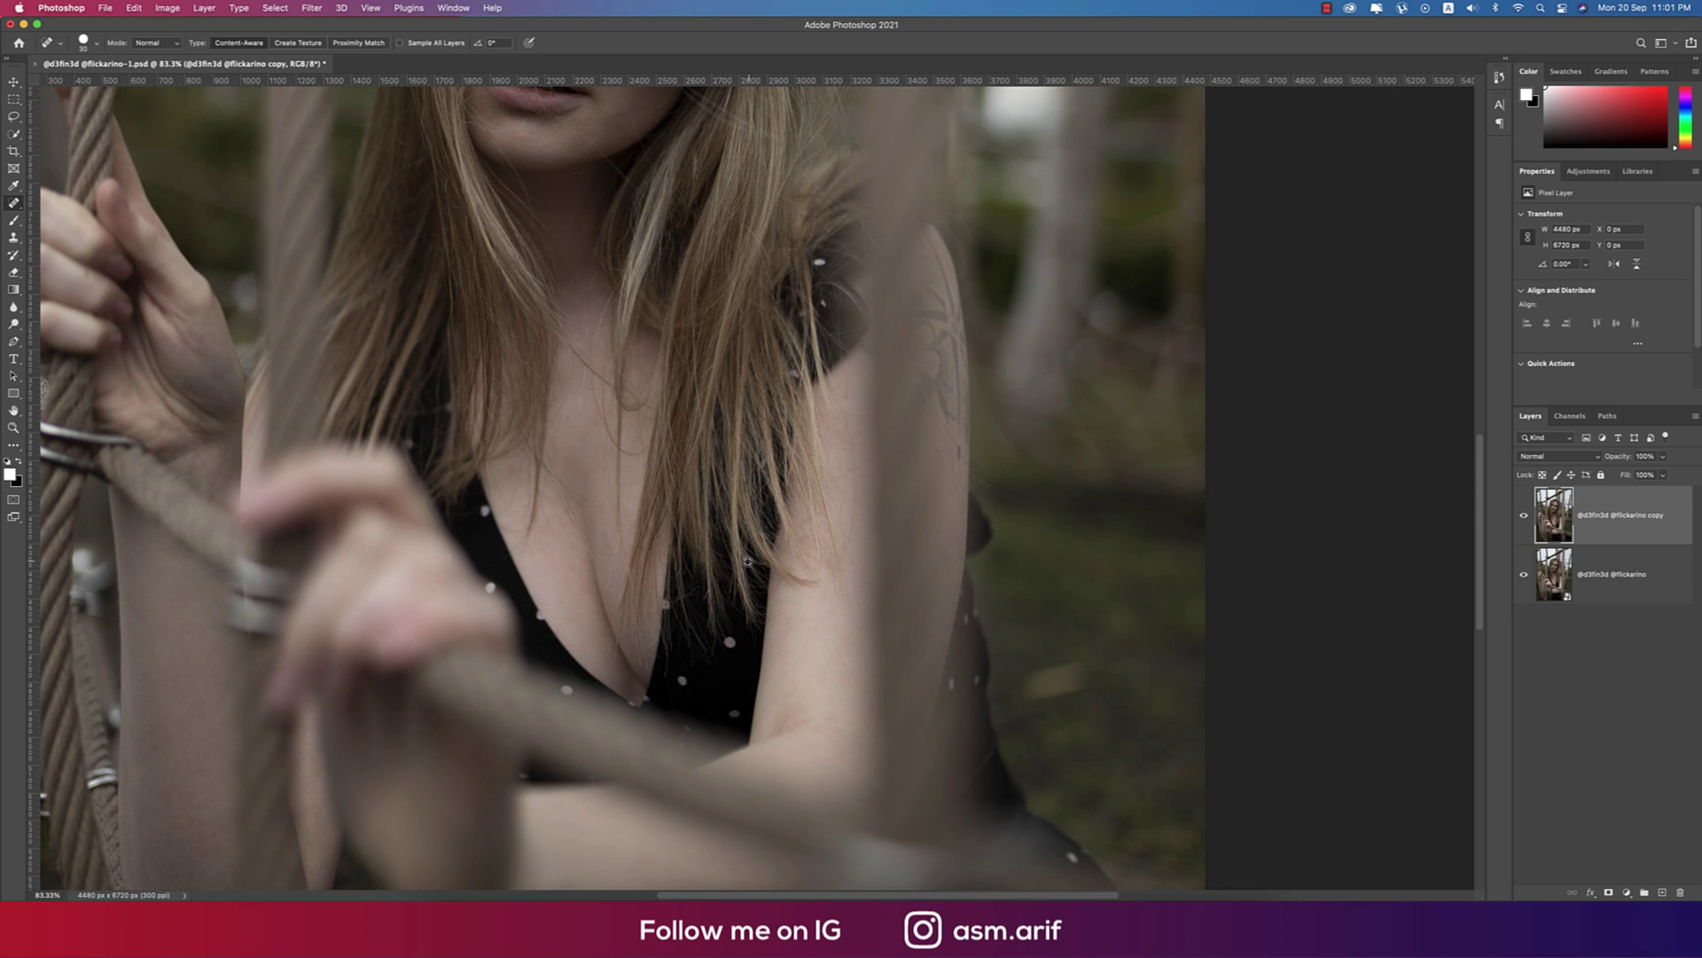
pyautogui.press('super+minus')
pyautogui.press('super+0')
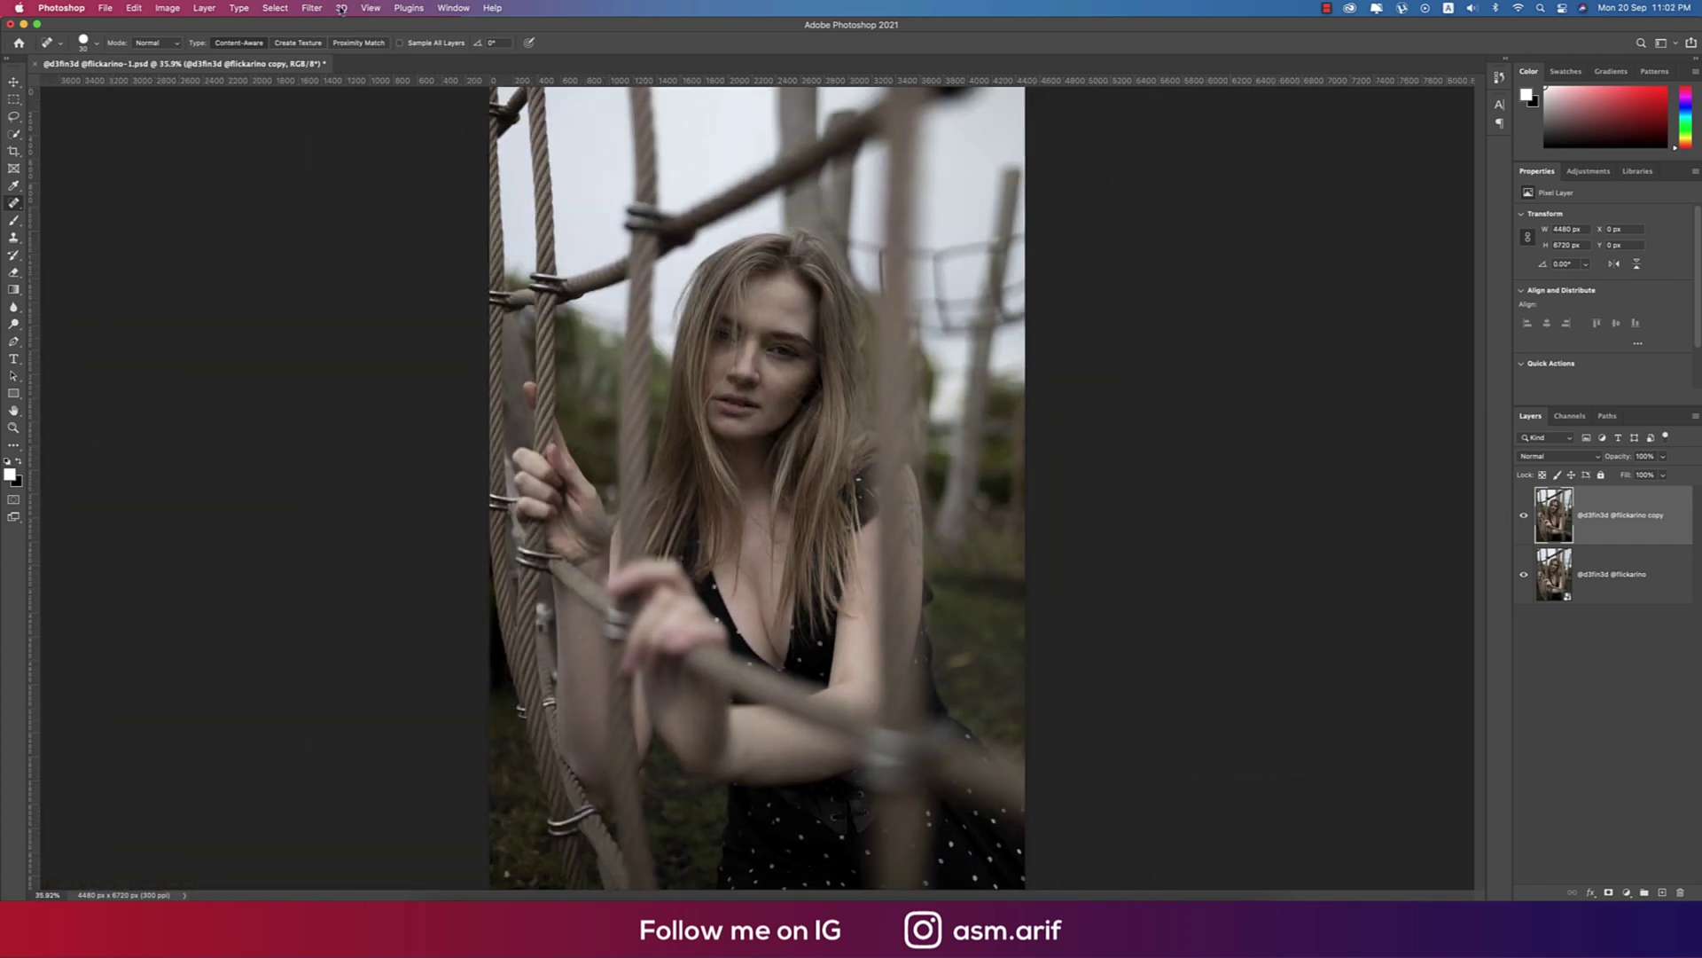
# Step: Apply Neural Filters Skin Smoothing with Smoothness 32 and adjusted Blur, output to a new layer
pyautogui.click(312, 8)
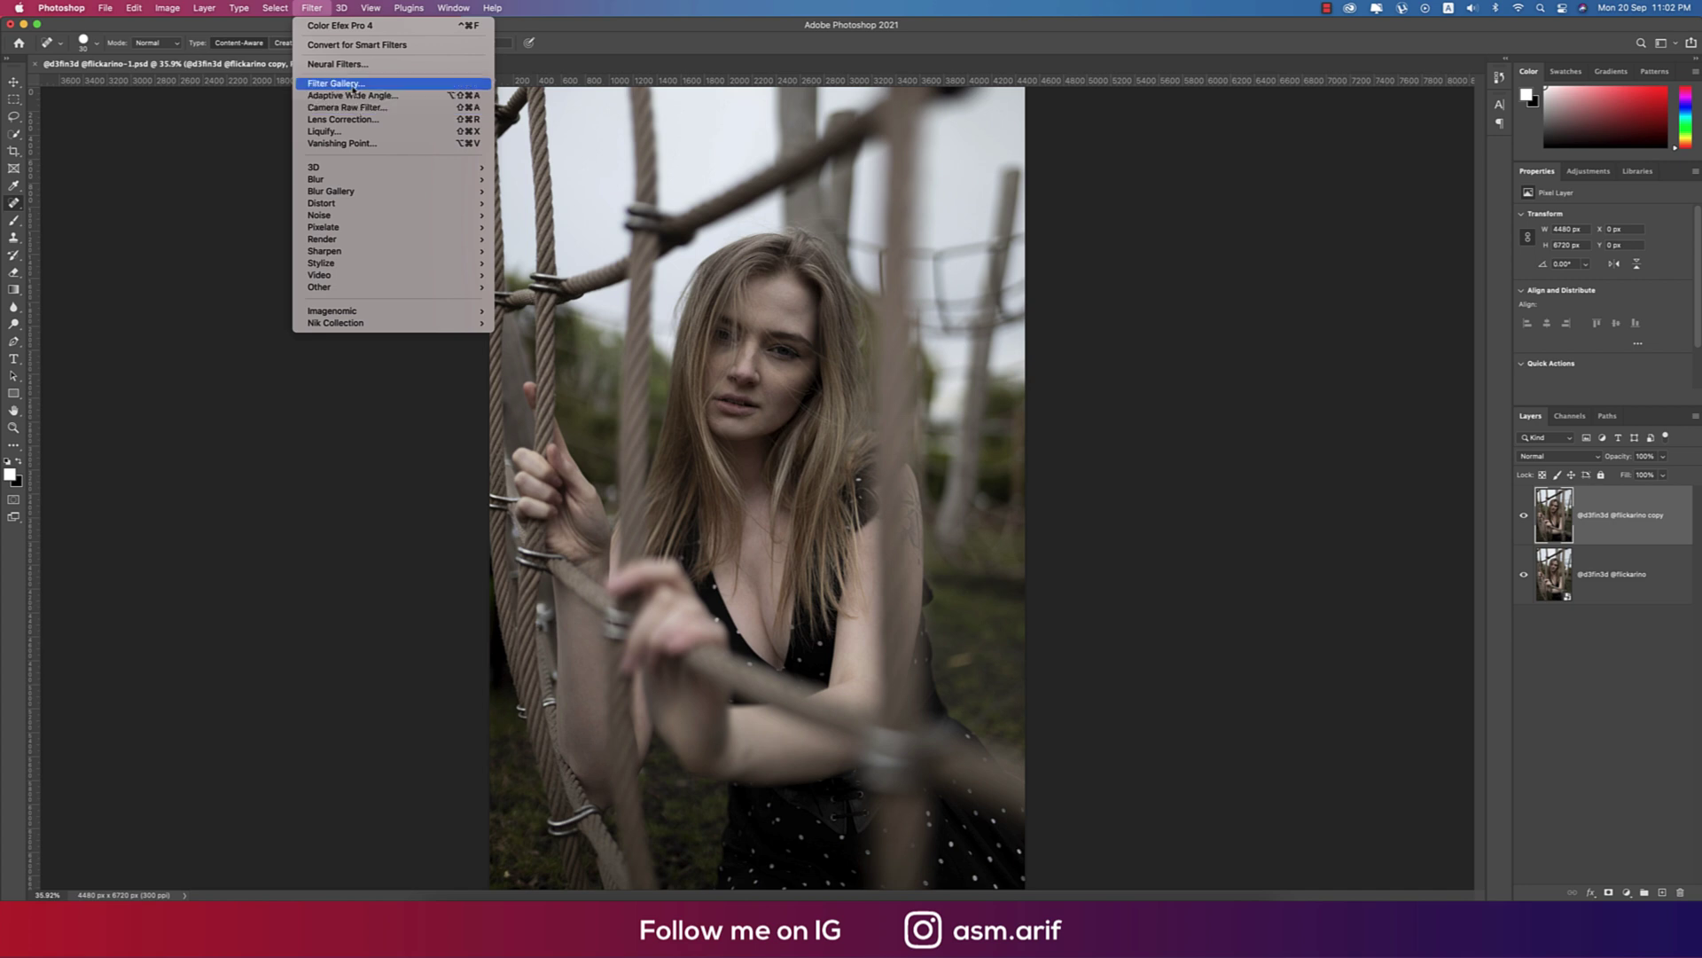
pyautogui.click(350, 66)
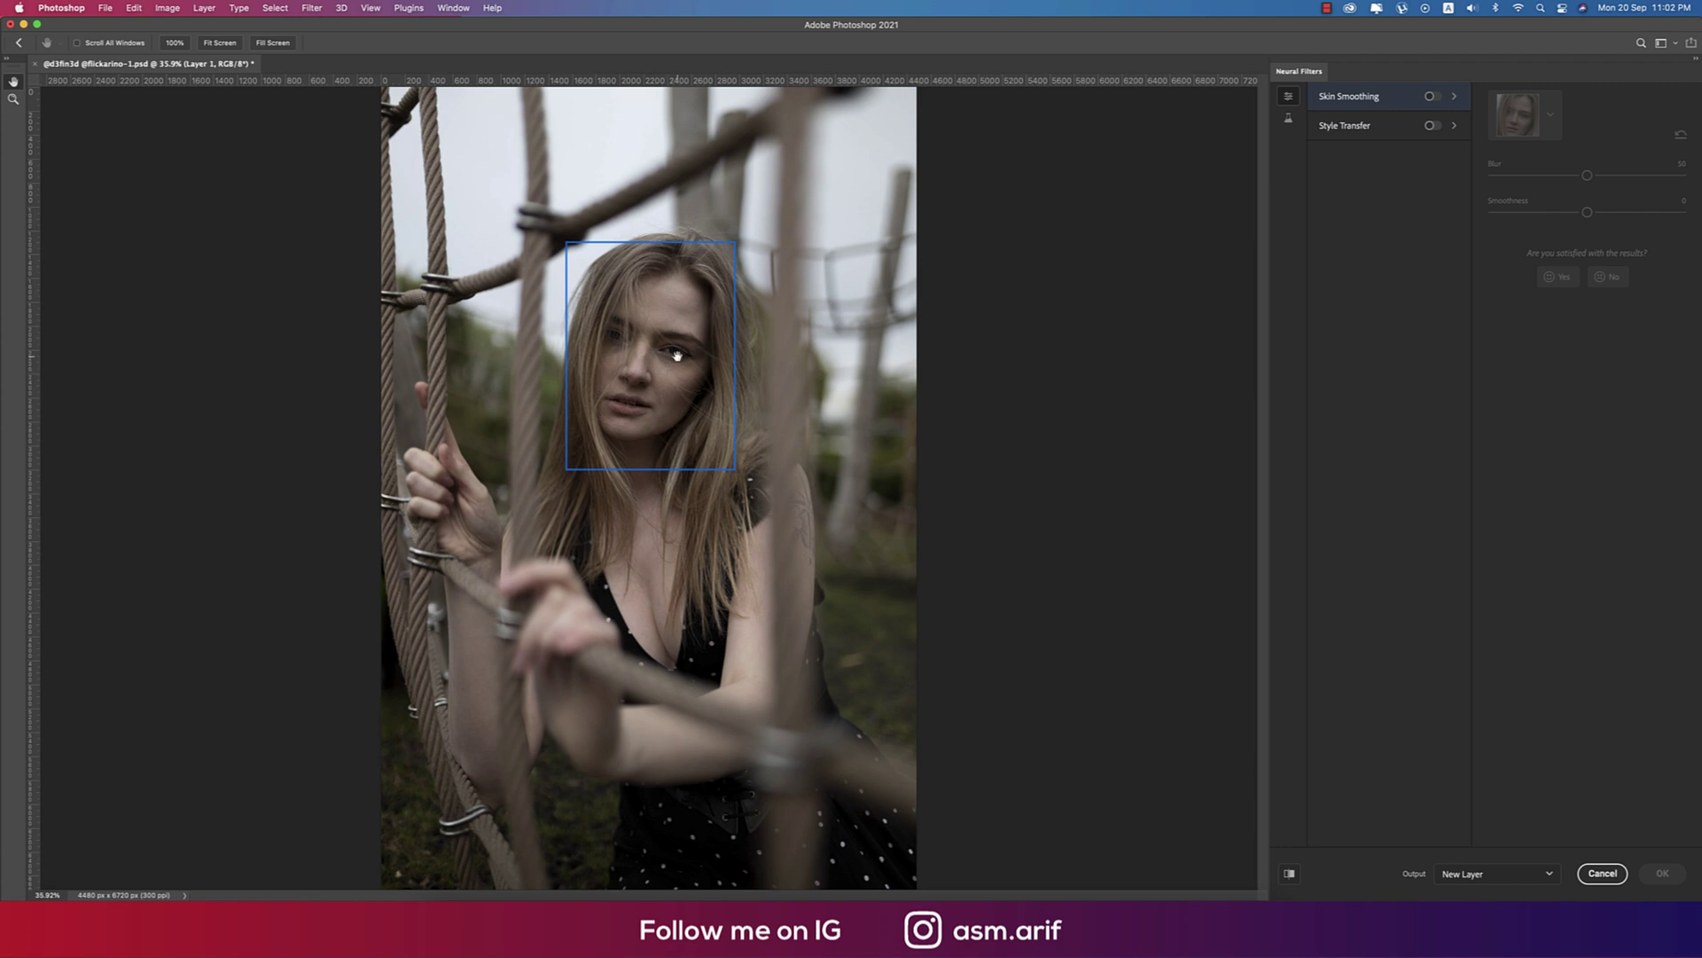
pyautogui.click(1431, 97)
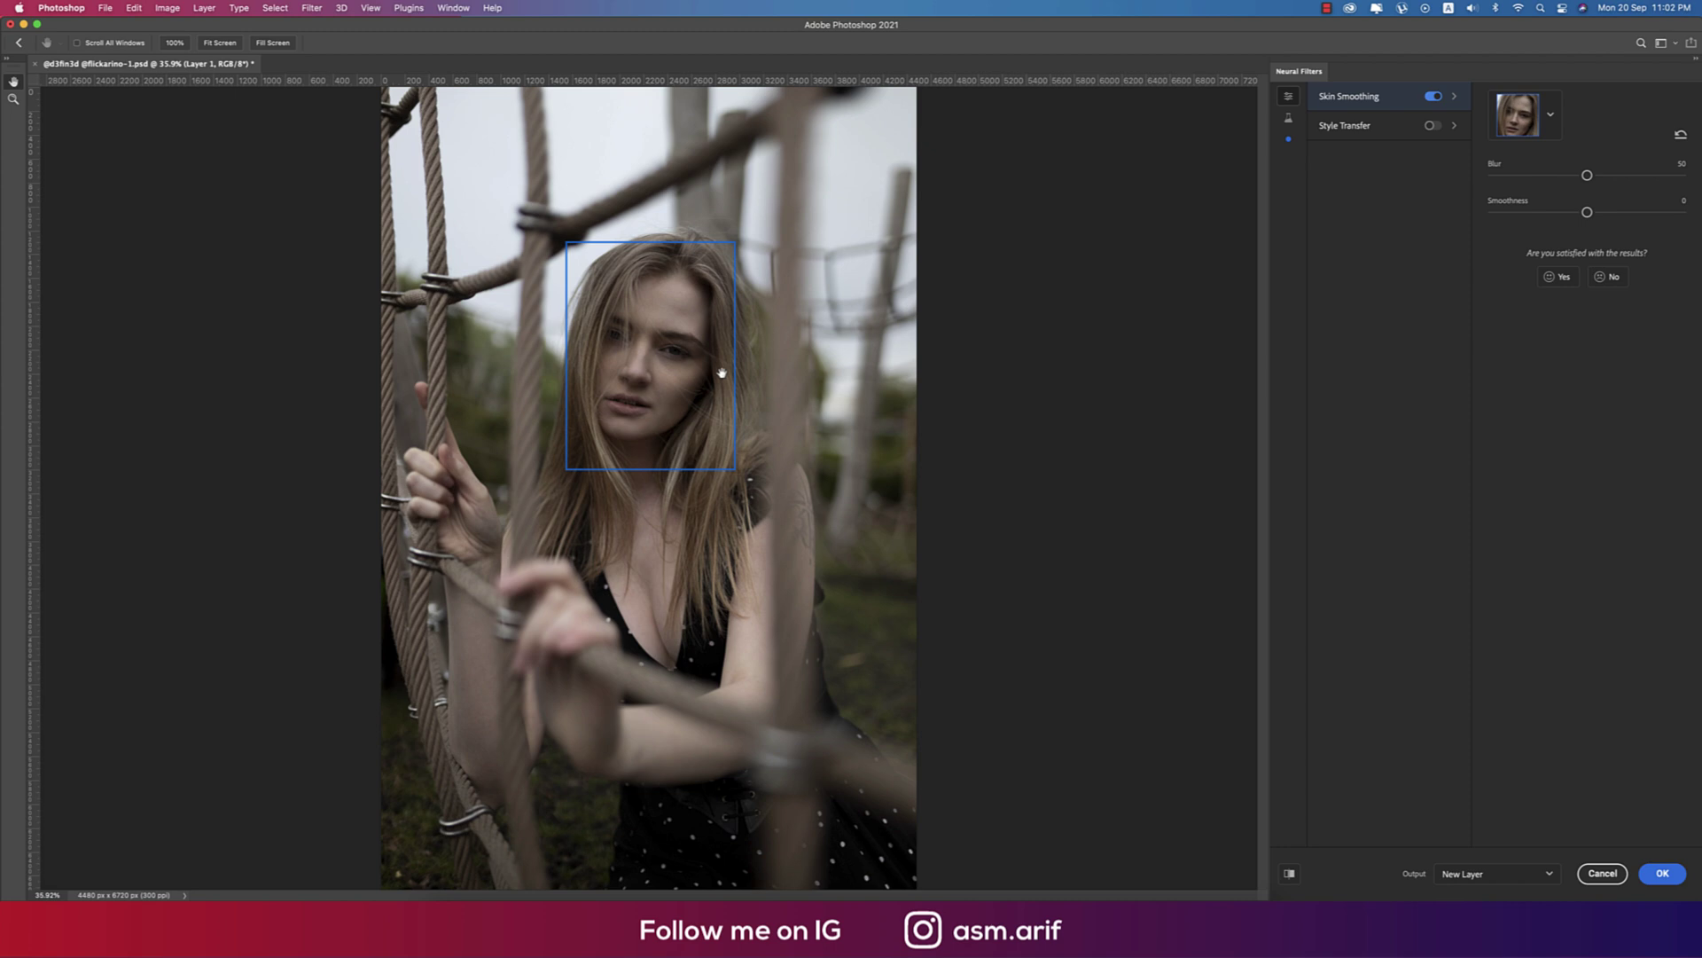
pyautogui.press('super+equal')
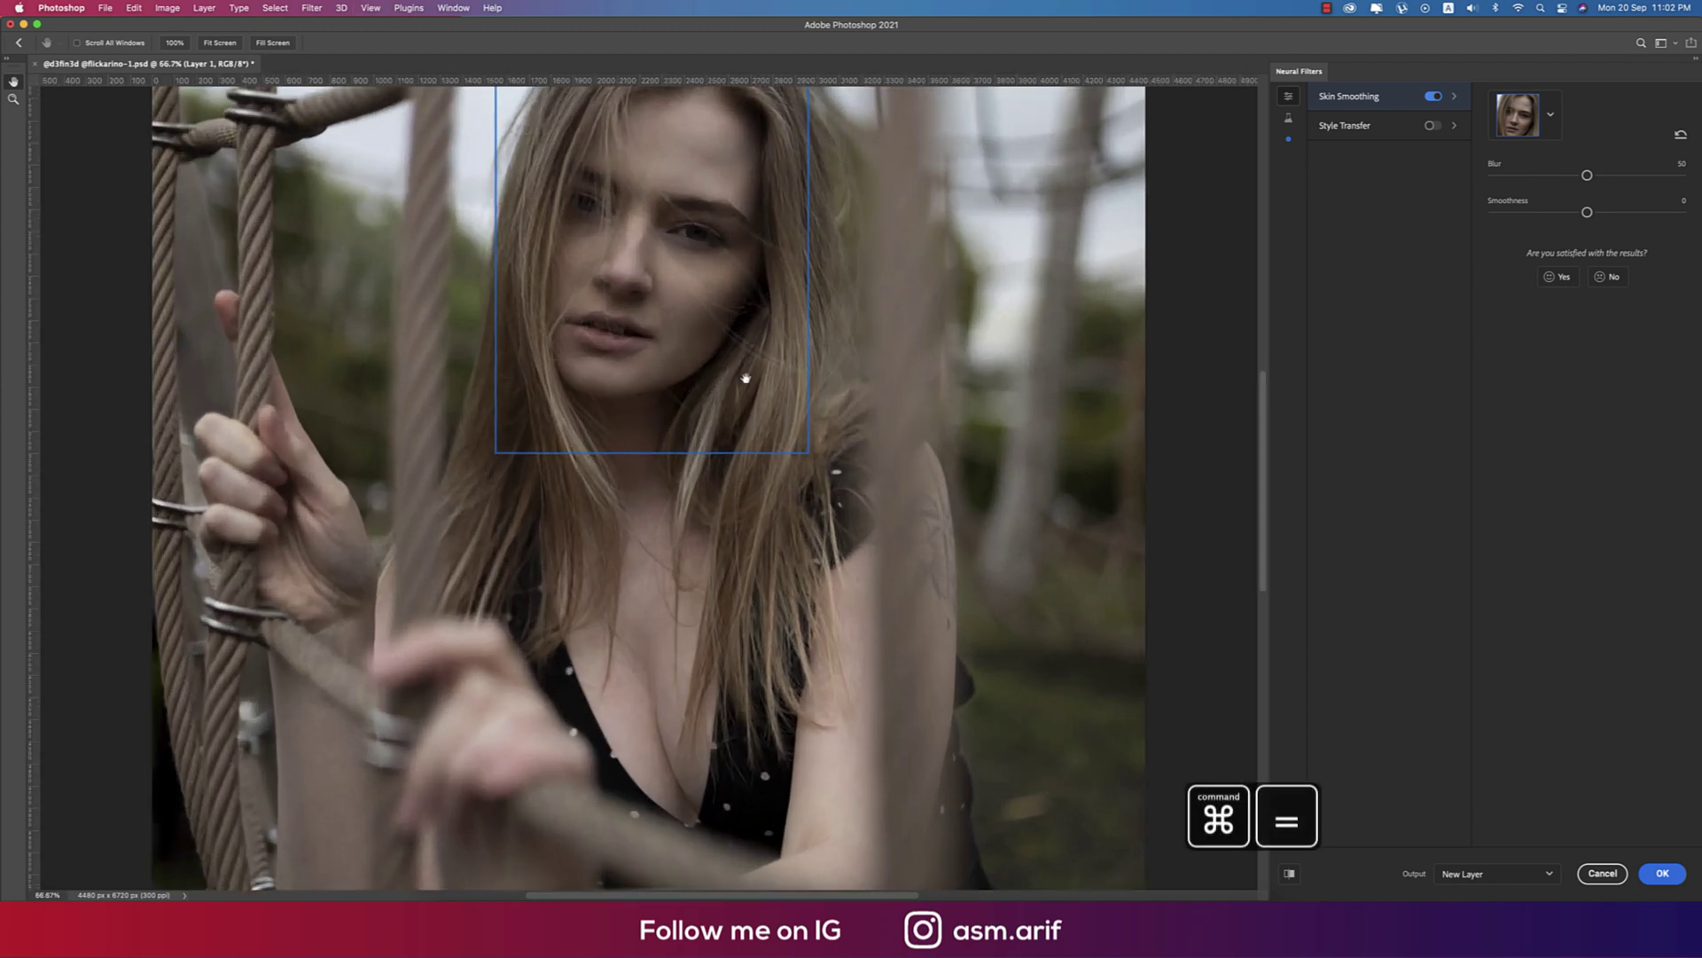
pyautogui.press('super+equal')
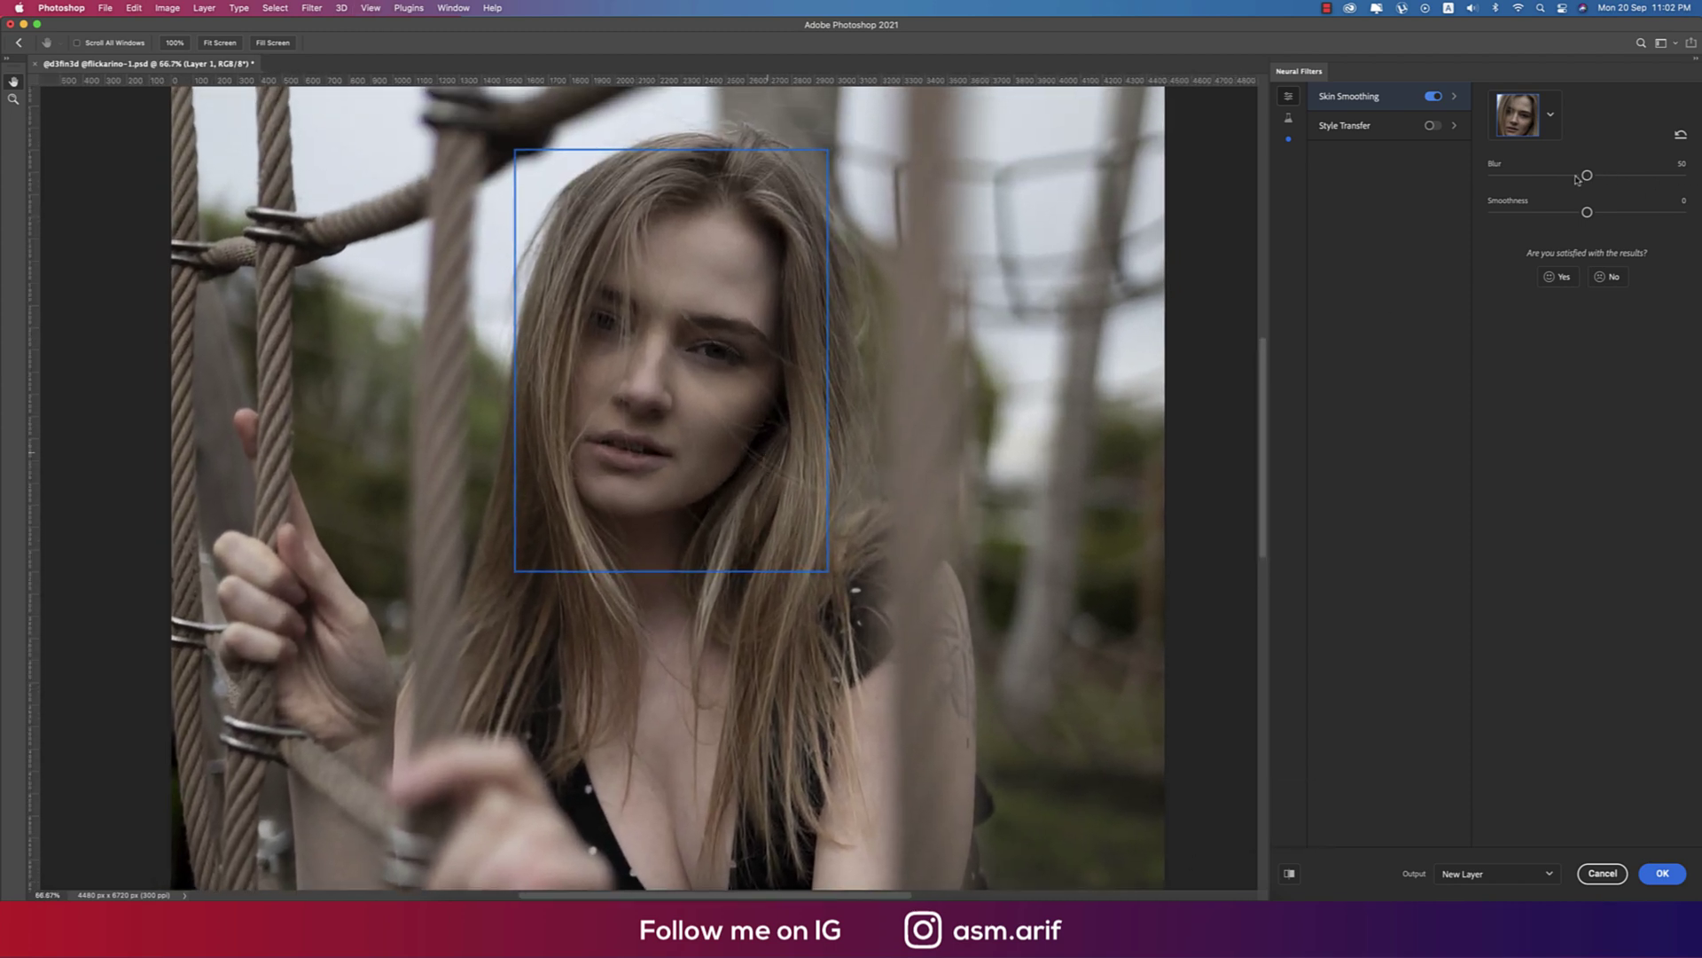
pyautogui.moveTo(1586, 176); pyautogui.dragTo(1648, 213)
pyautogui.click(1625, 212)
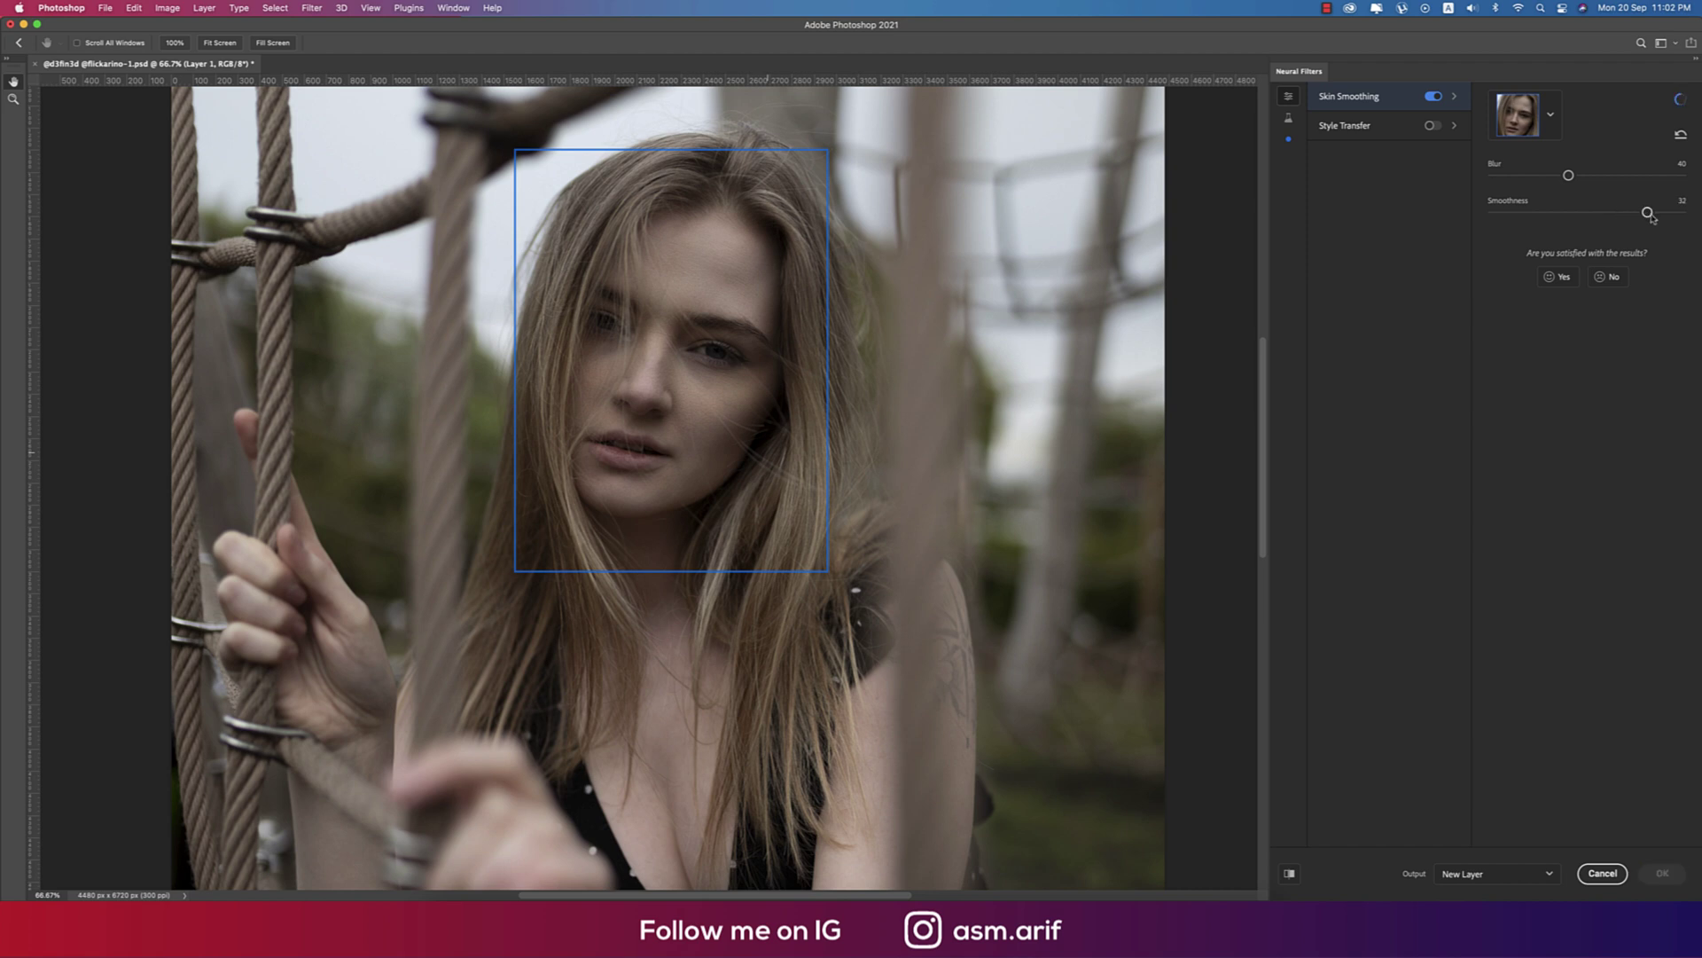
pyautogui.moveTo(1569, 176); pyautogui.dragTo(1584, 180)
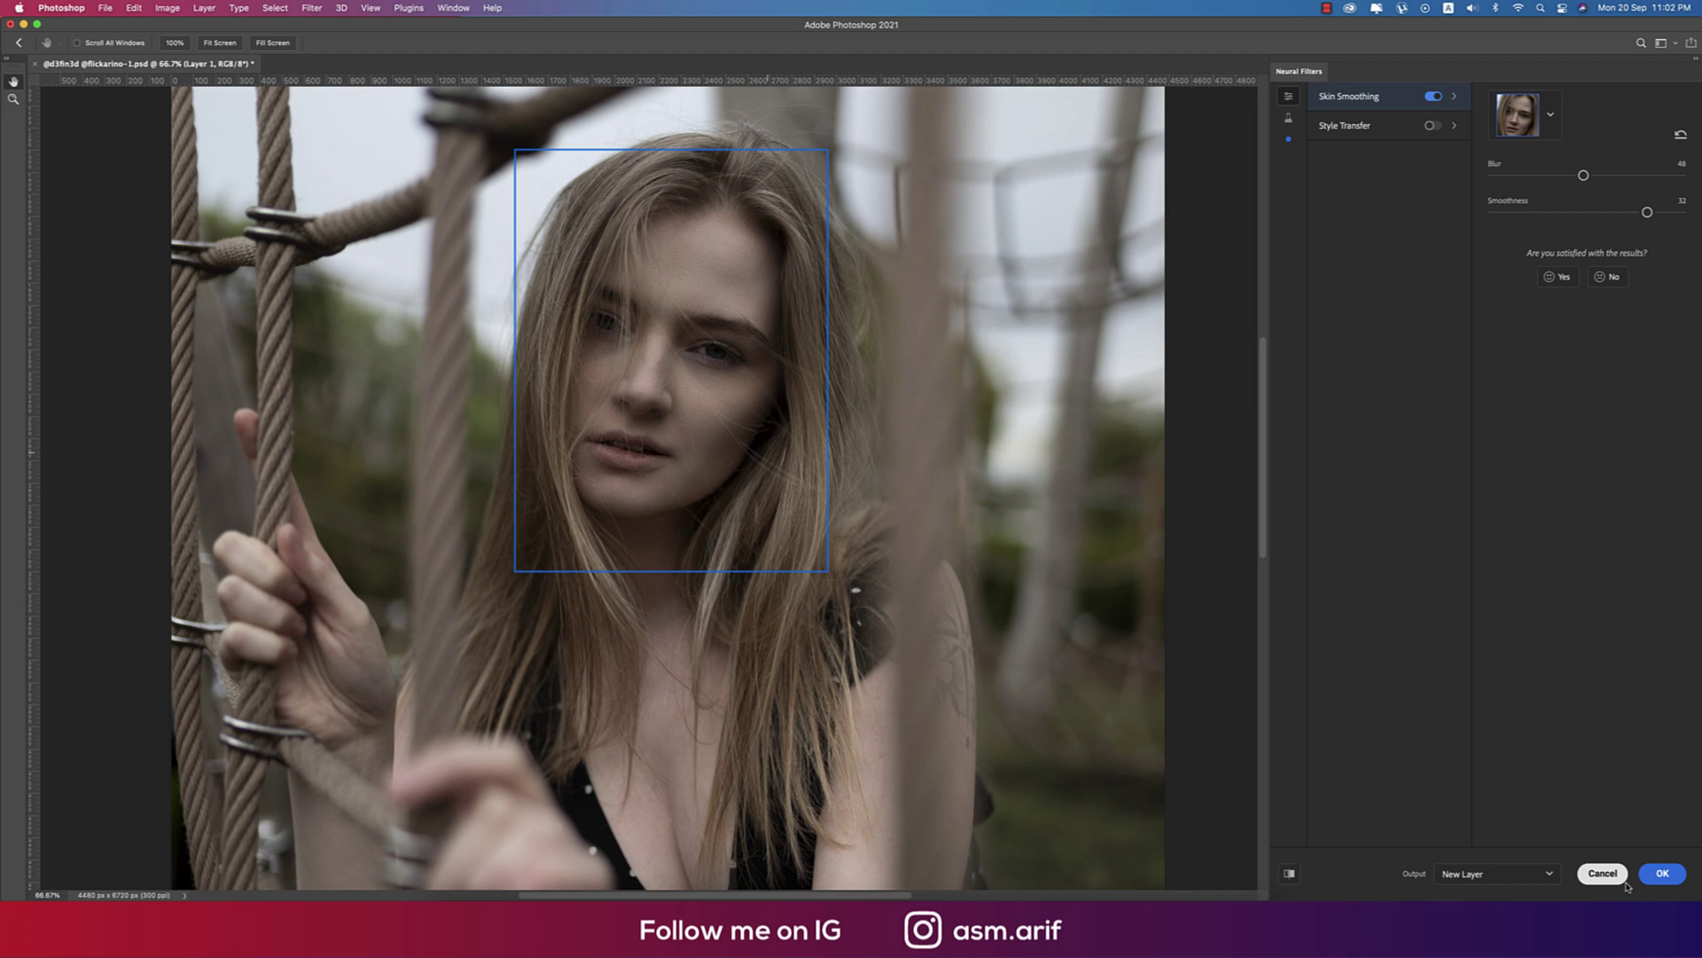
pyautogui.click(1661, 874)
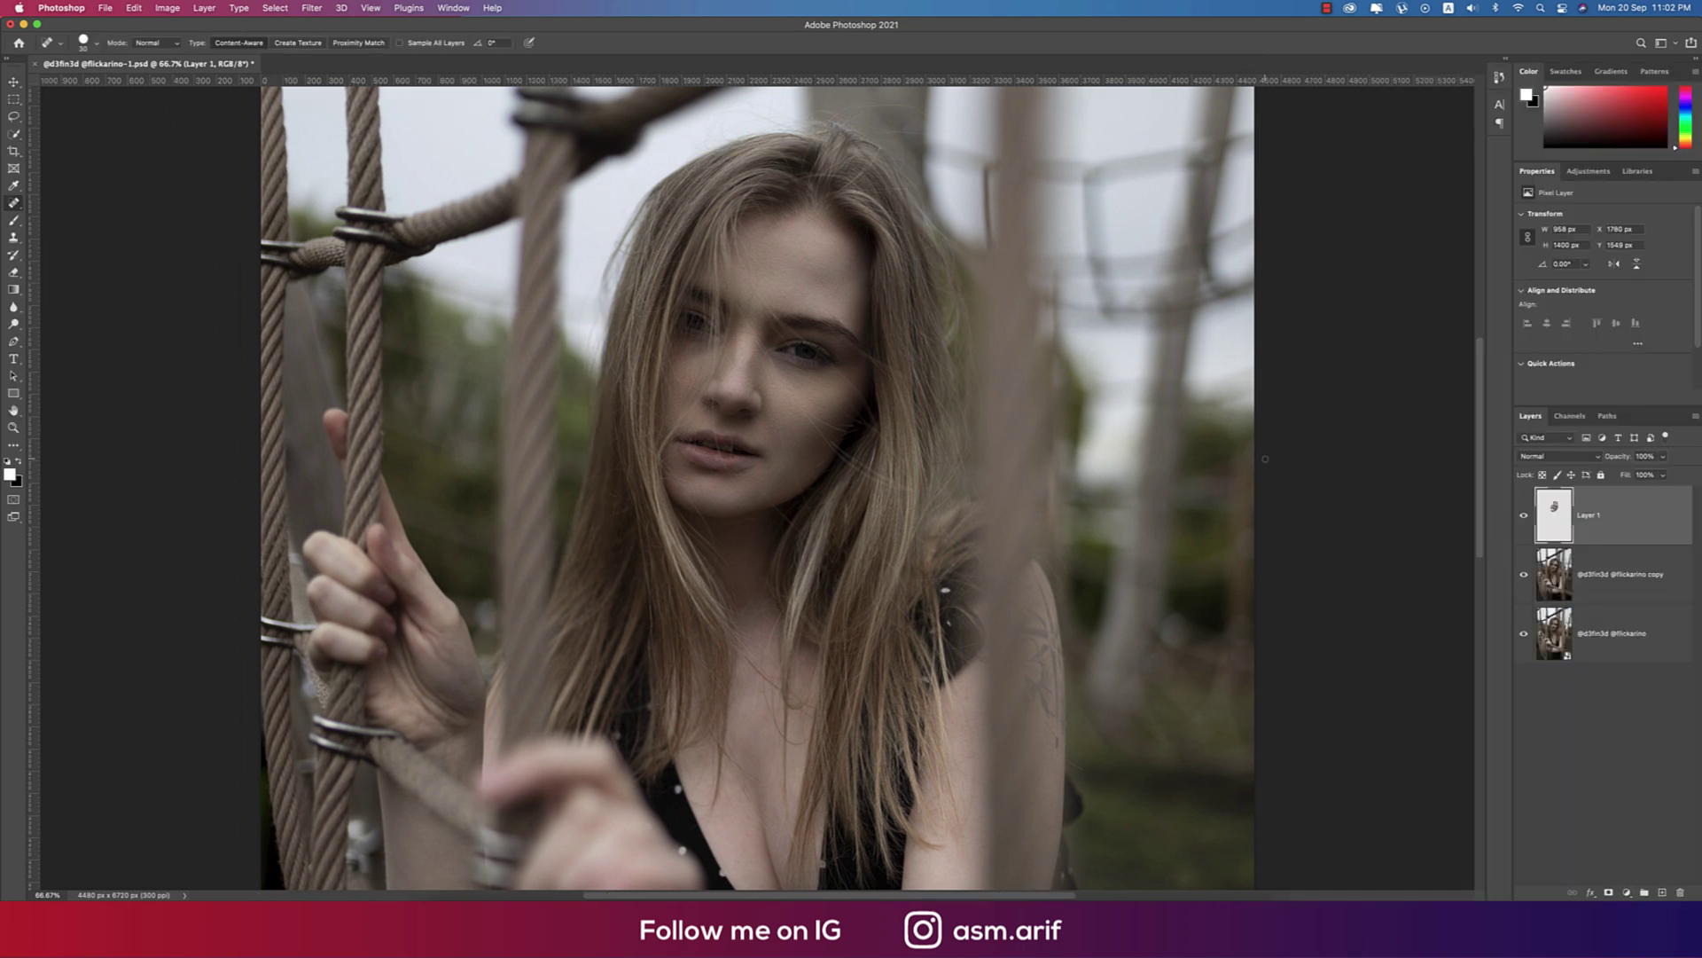
# Step: Select the retouched copy layer and merge it with Layer 1 using Cmd+E
pyautogui.press('super+0')
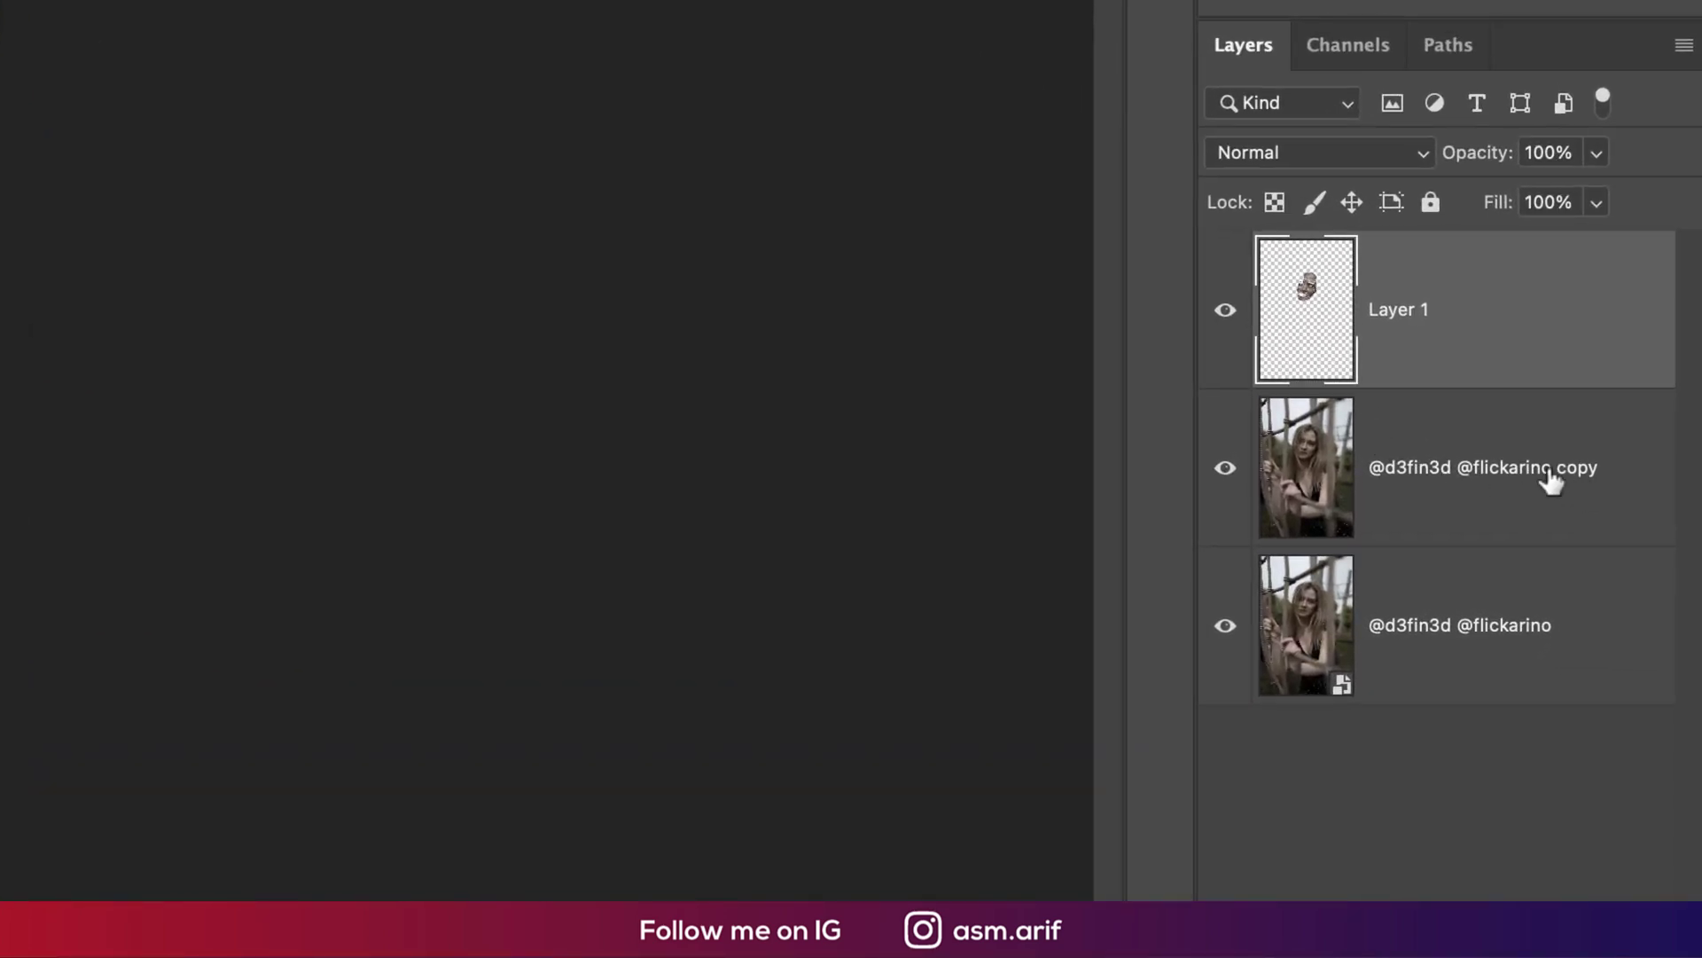
pyautogui.click(1551, 481)
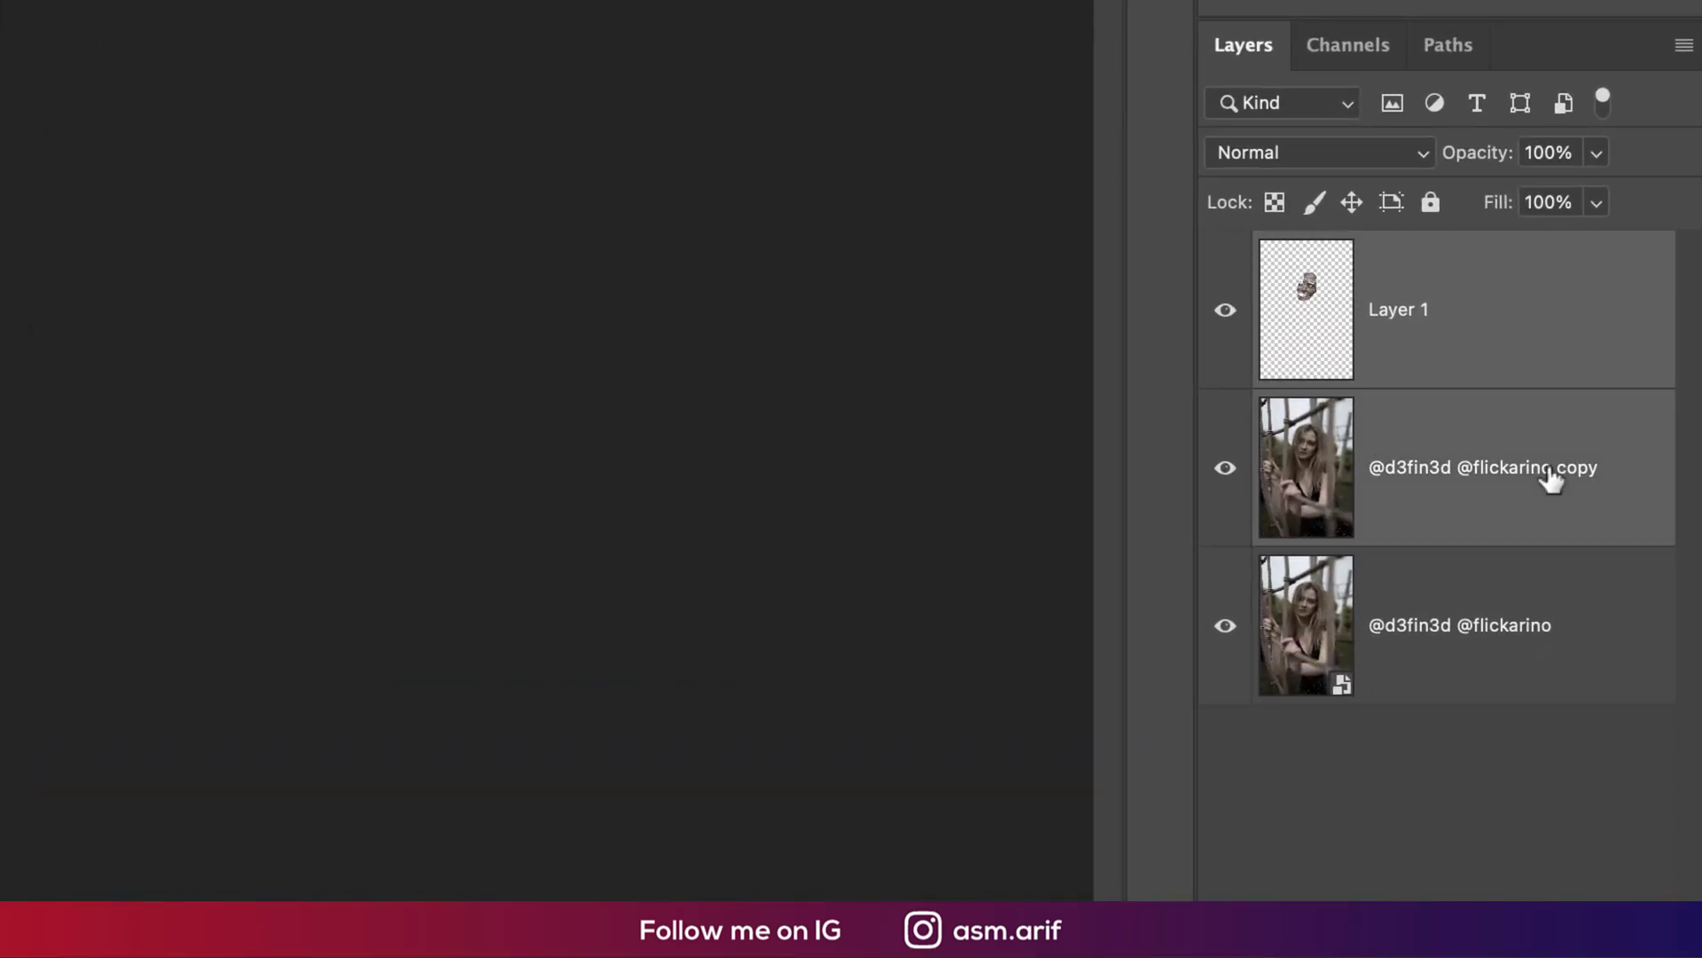
pyautogui.press('super+e')
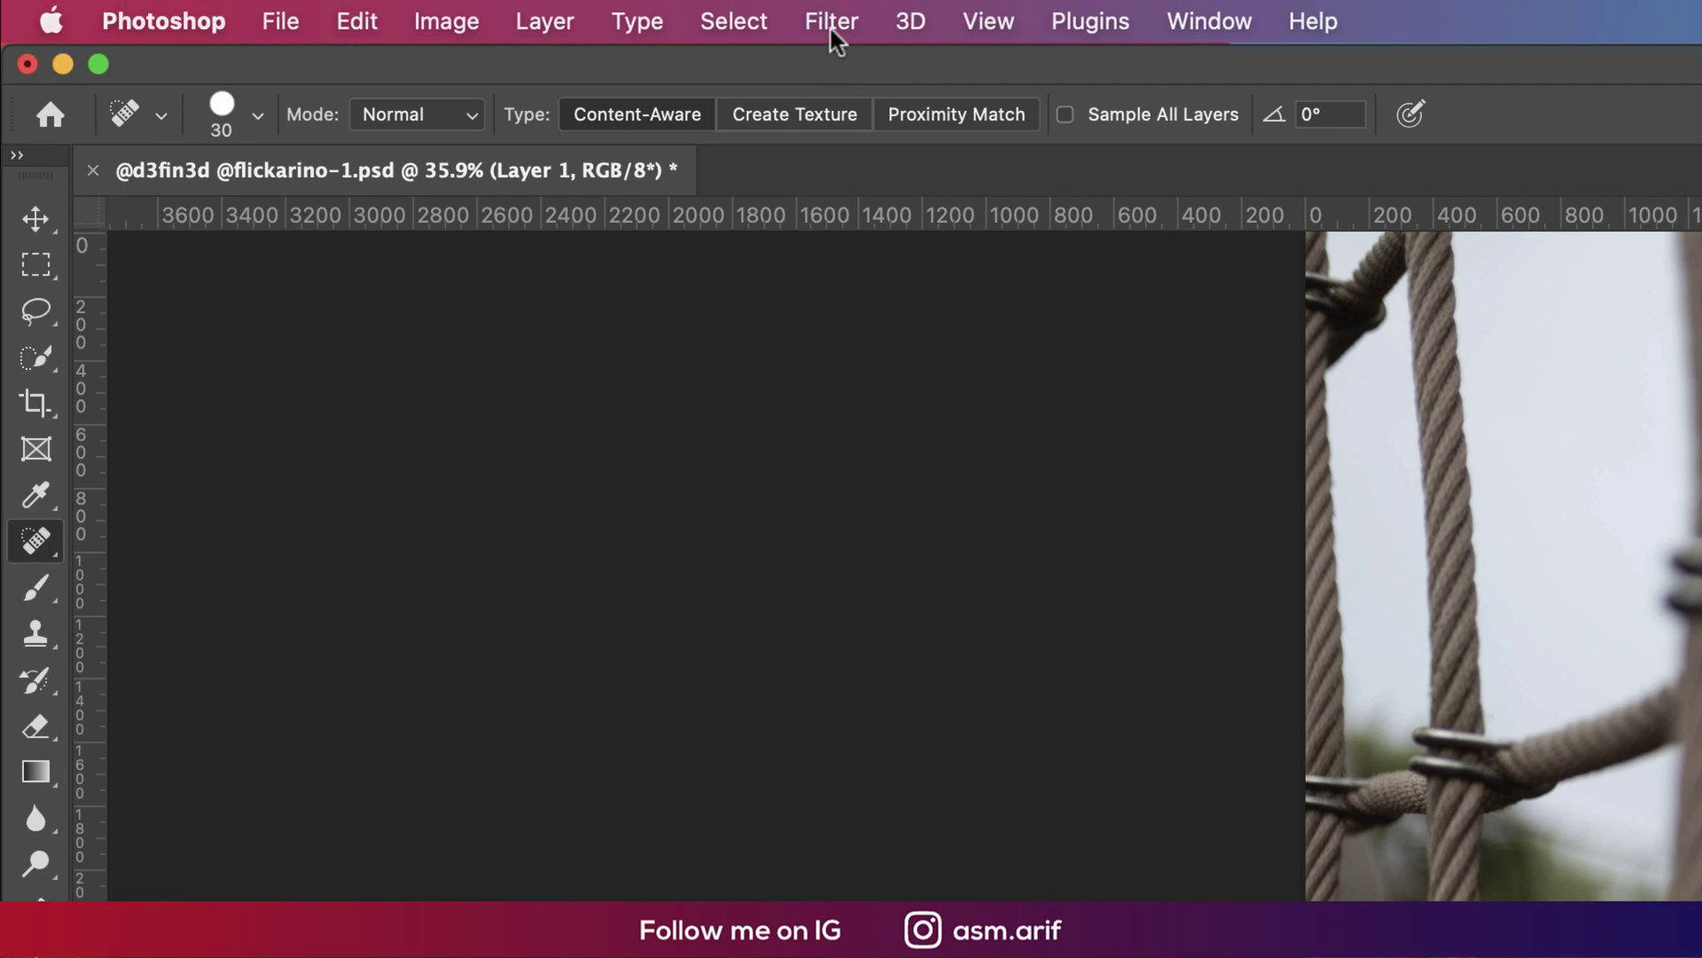
# Step: Open the Camera Raw Filter and load the Brown .xmp file through Load Settings
pyautogui.click(830, 21)
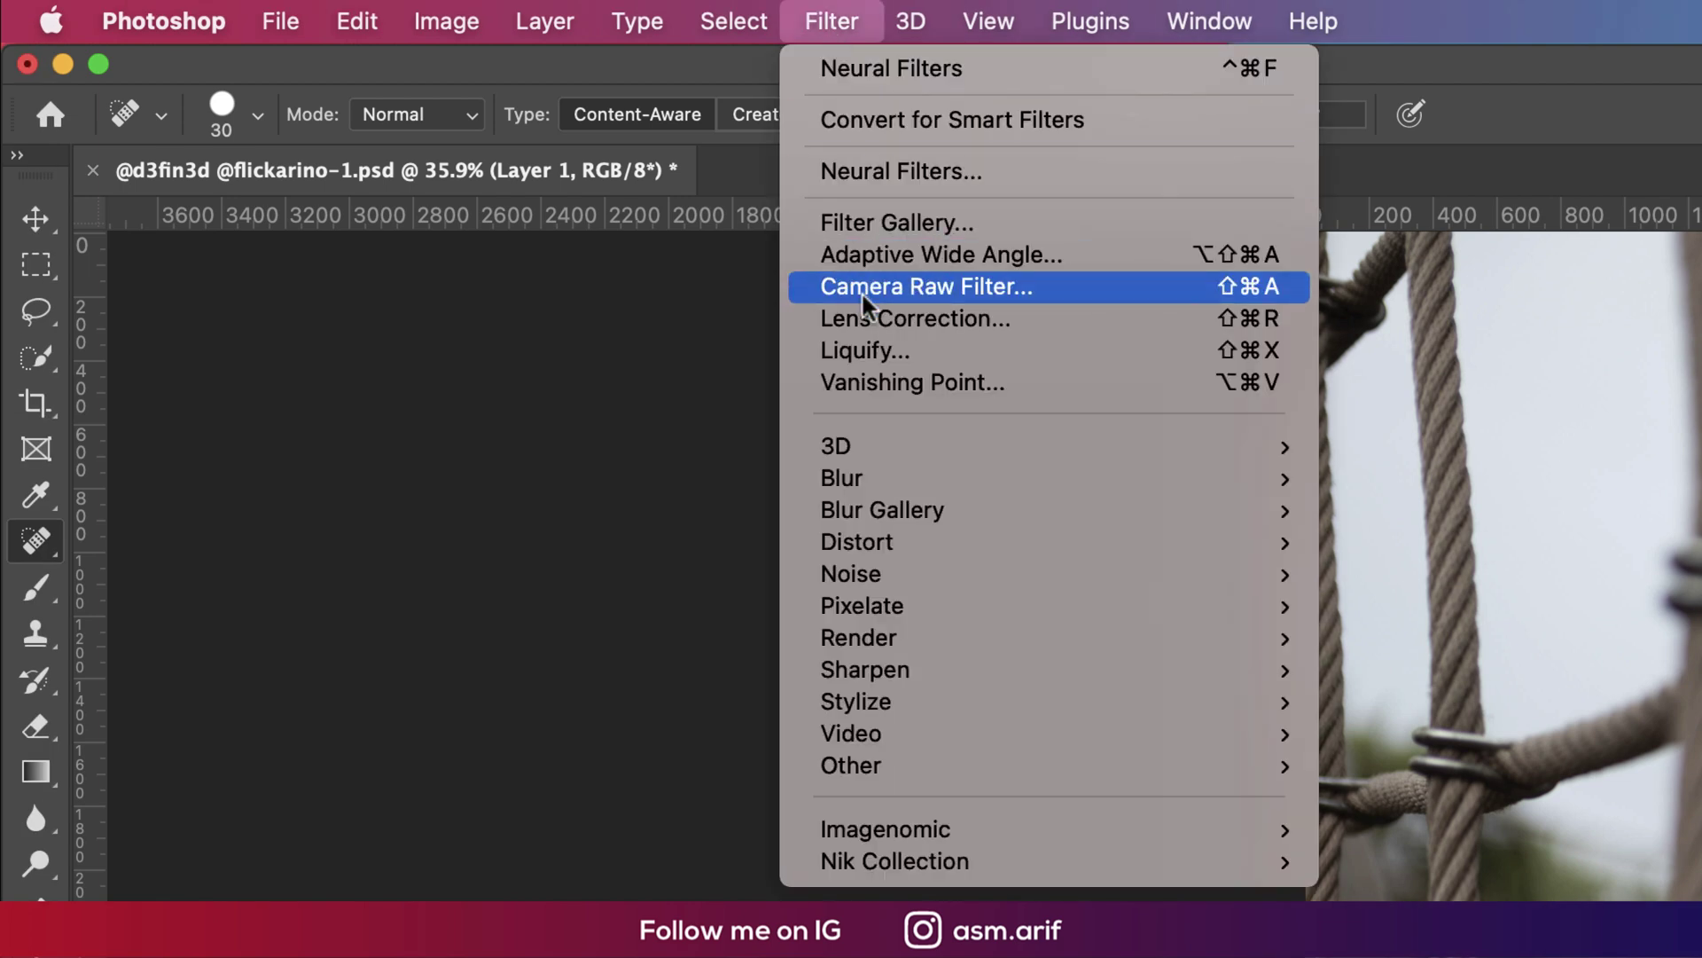
pyautogui.click(862, 297)
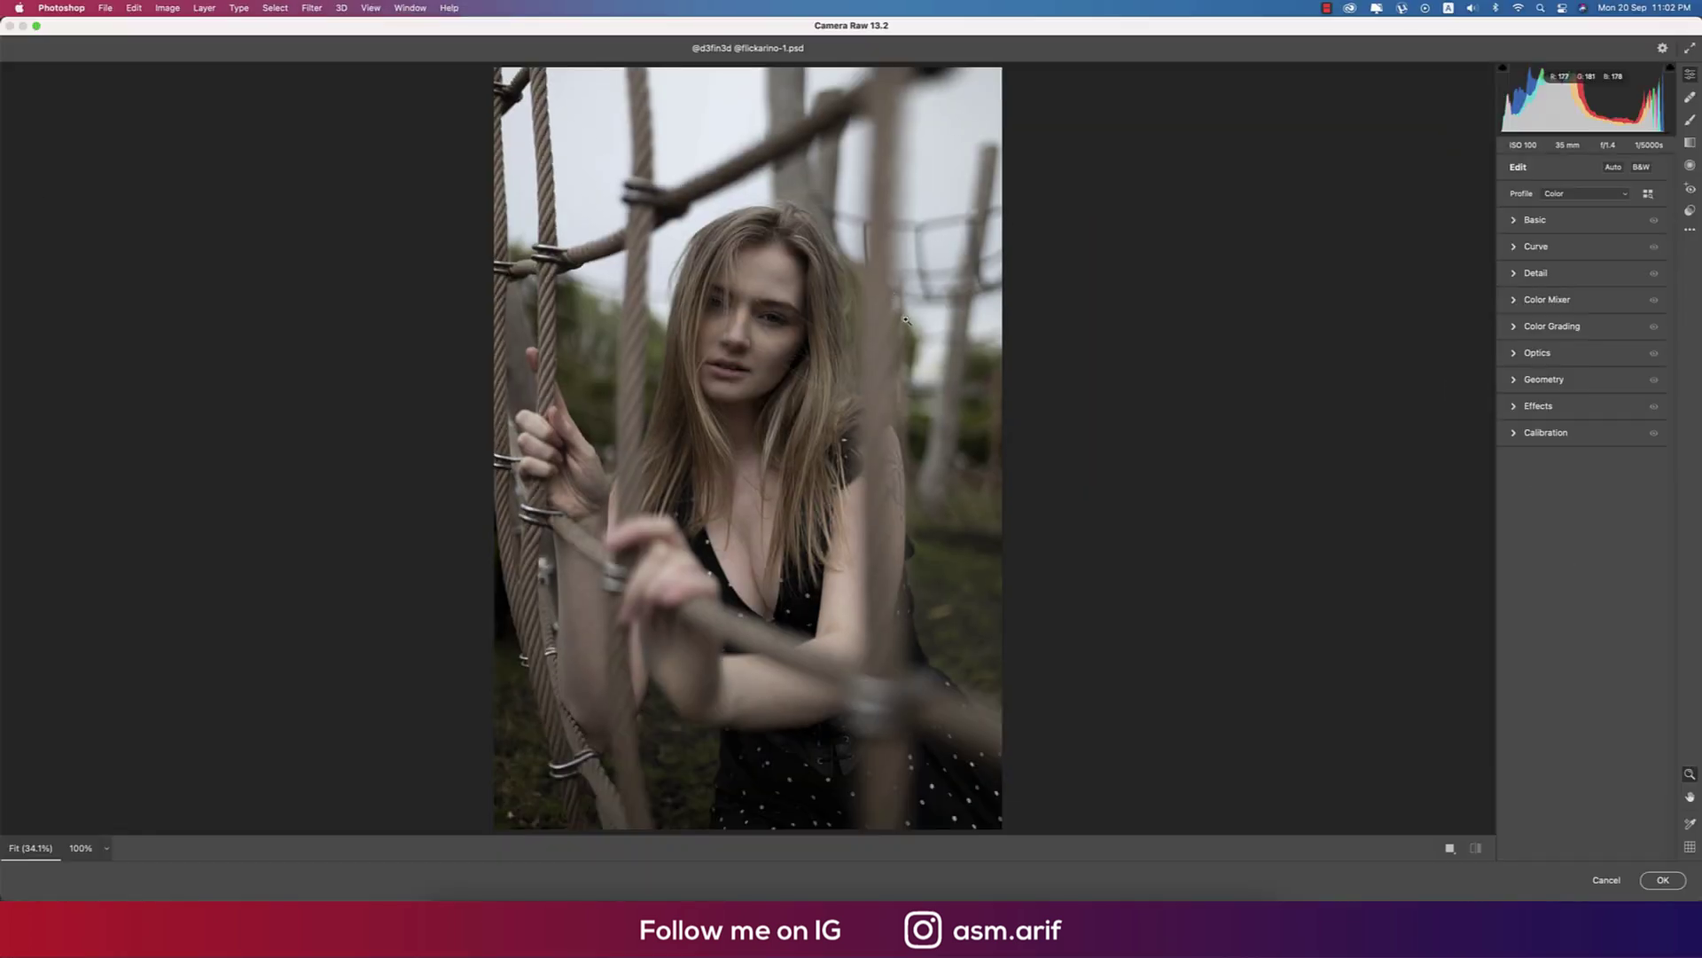
pyautogui.click(1691, 232)
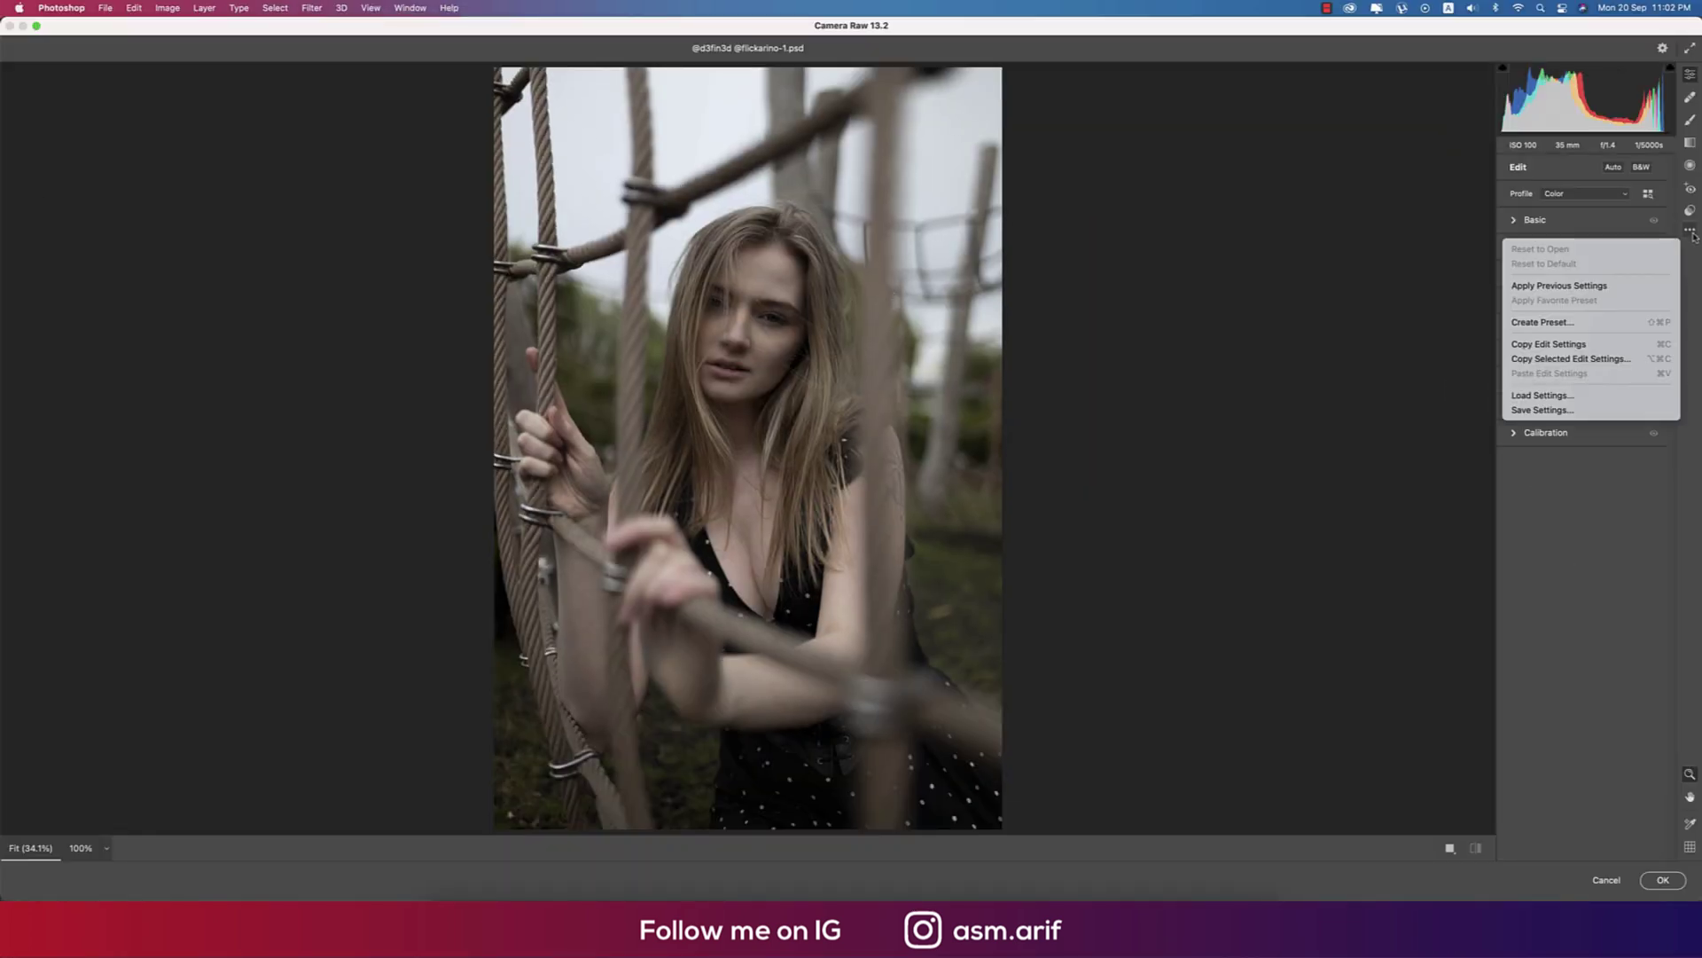
pyautogui.click(1550, 404)
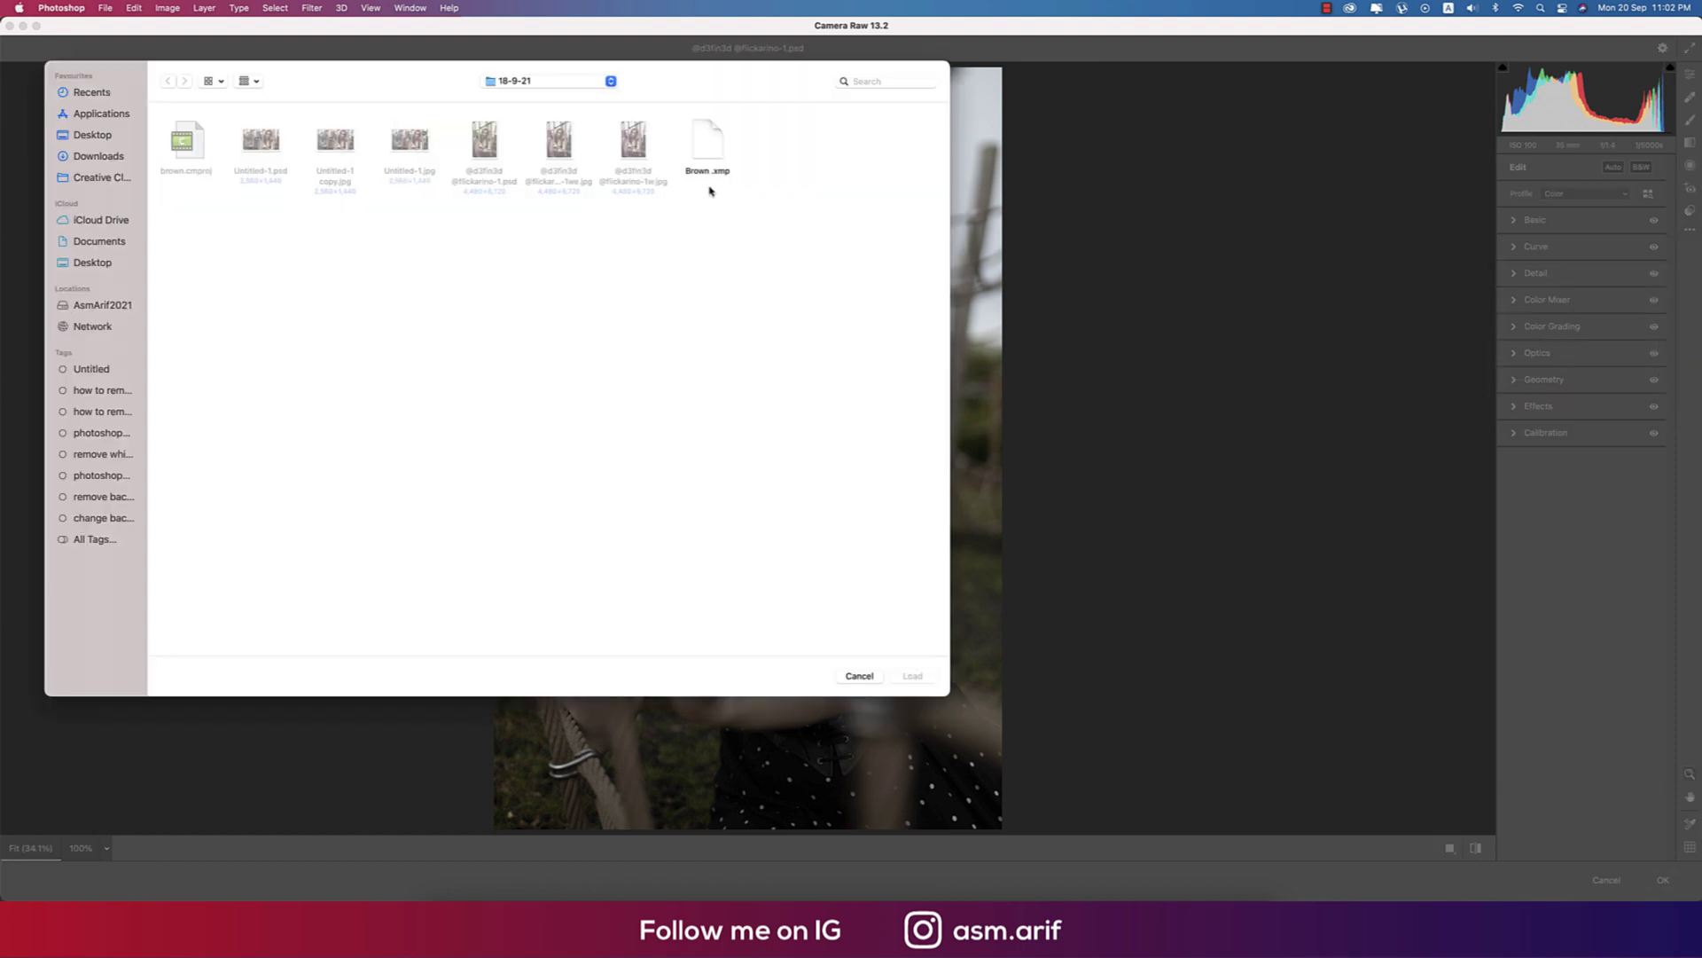
pyautogui.click(715, 153)
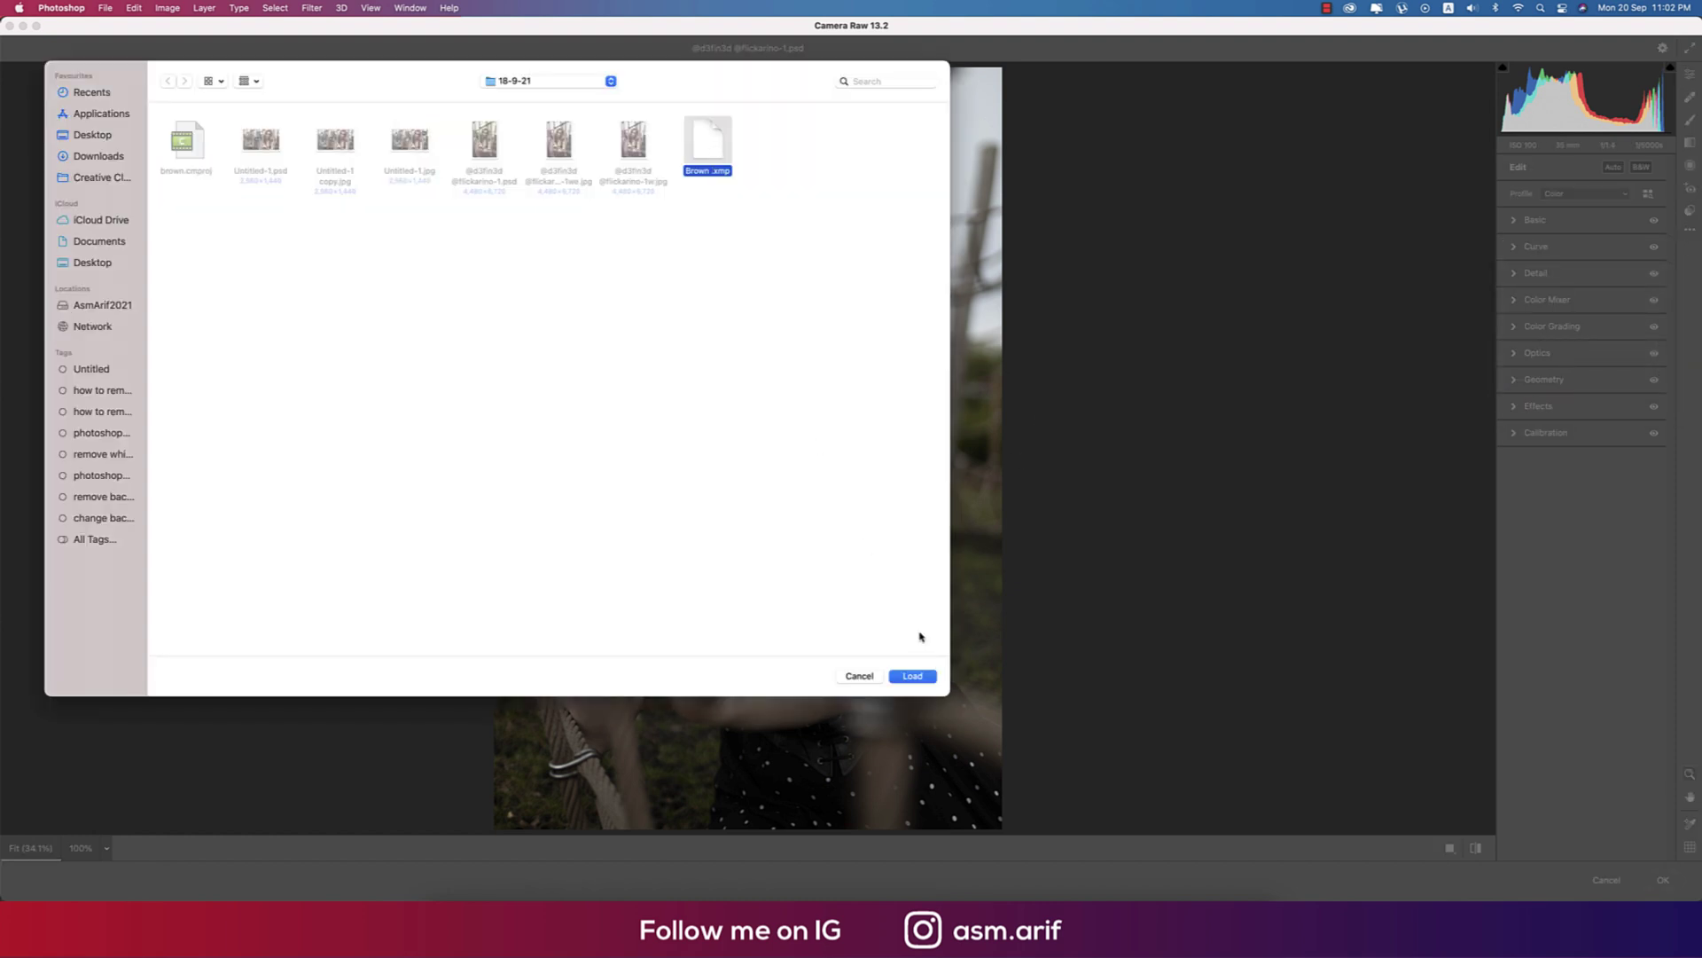
pyautogui.click(920, 674)
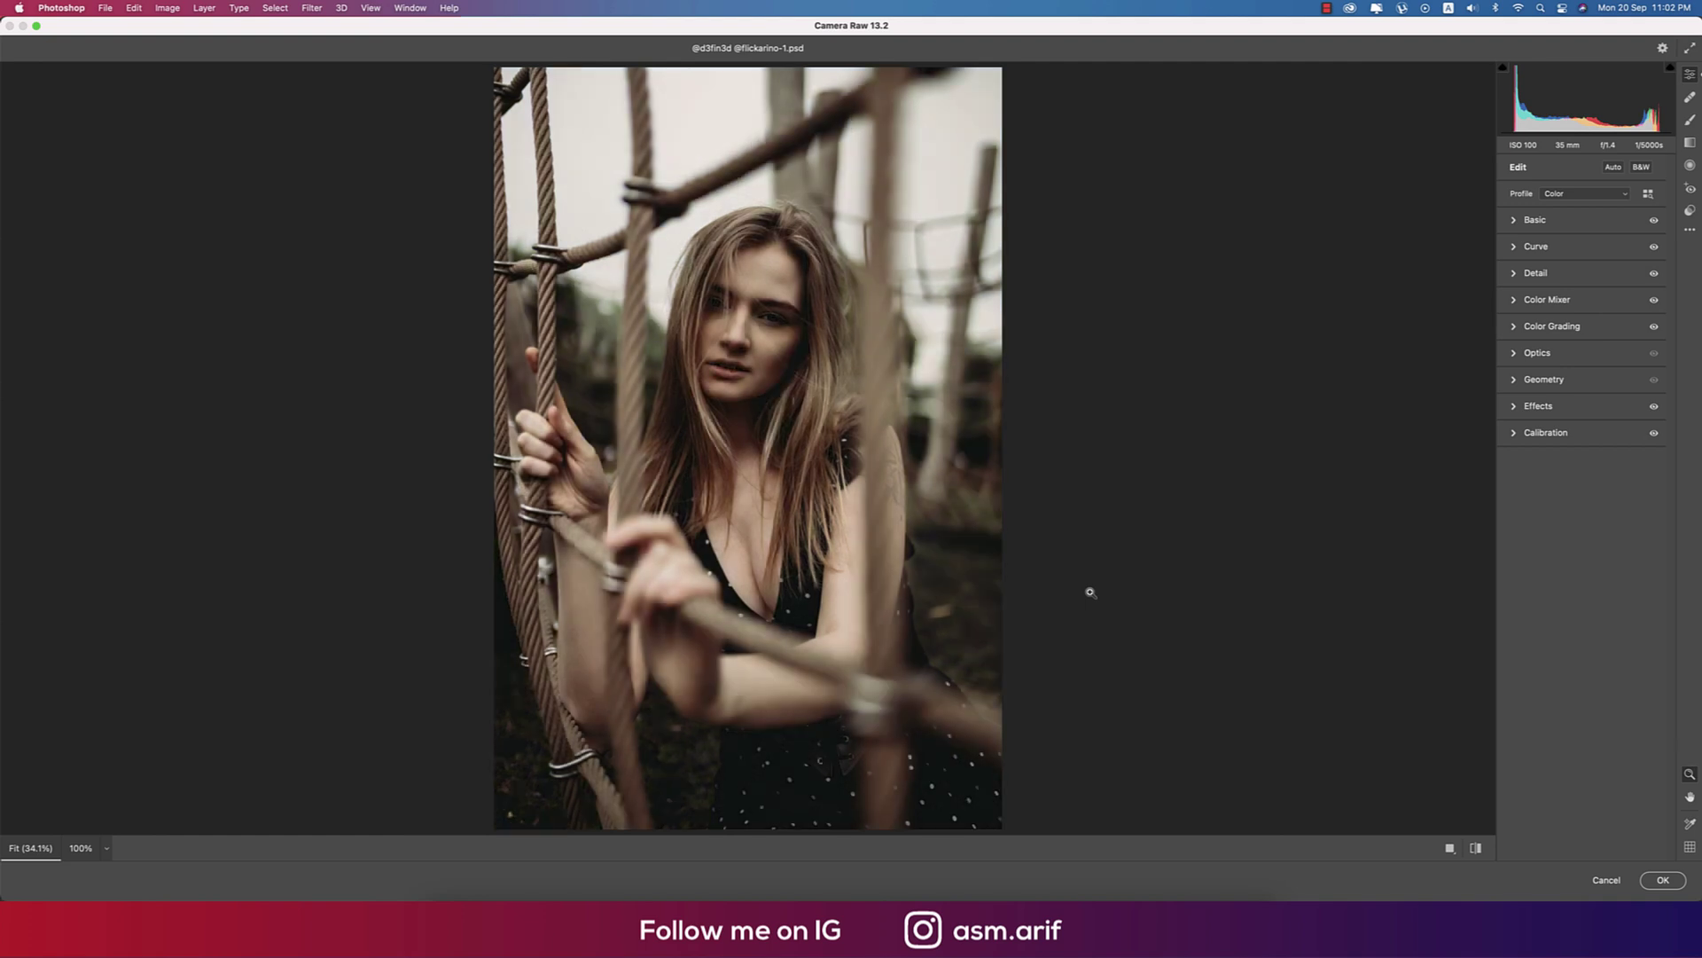
# Step: Check the Basic values: Temperature +8, Tint +19, Blacks +28, Texture -16, Clarity -5
pyautogui.click(1518, 221)
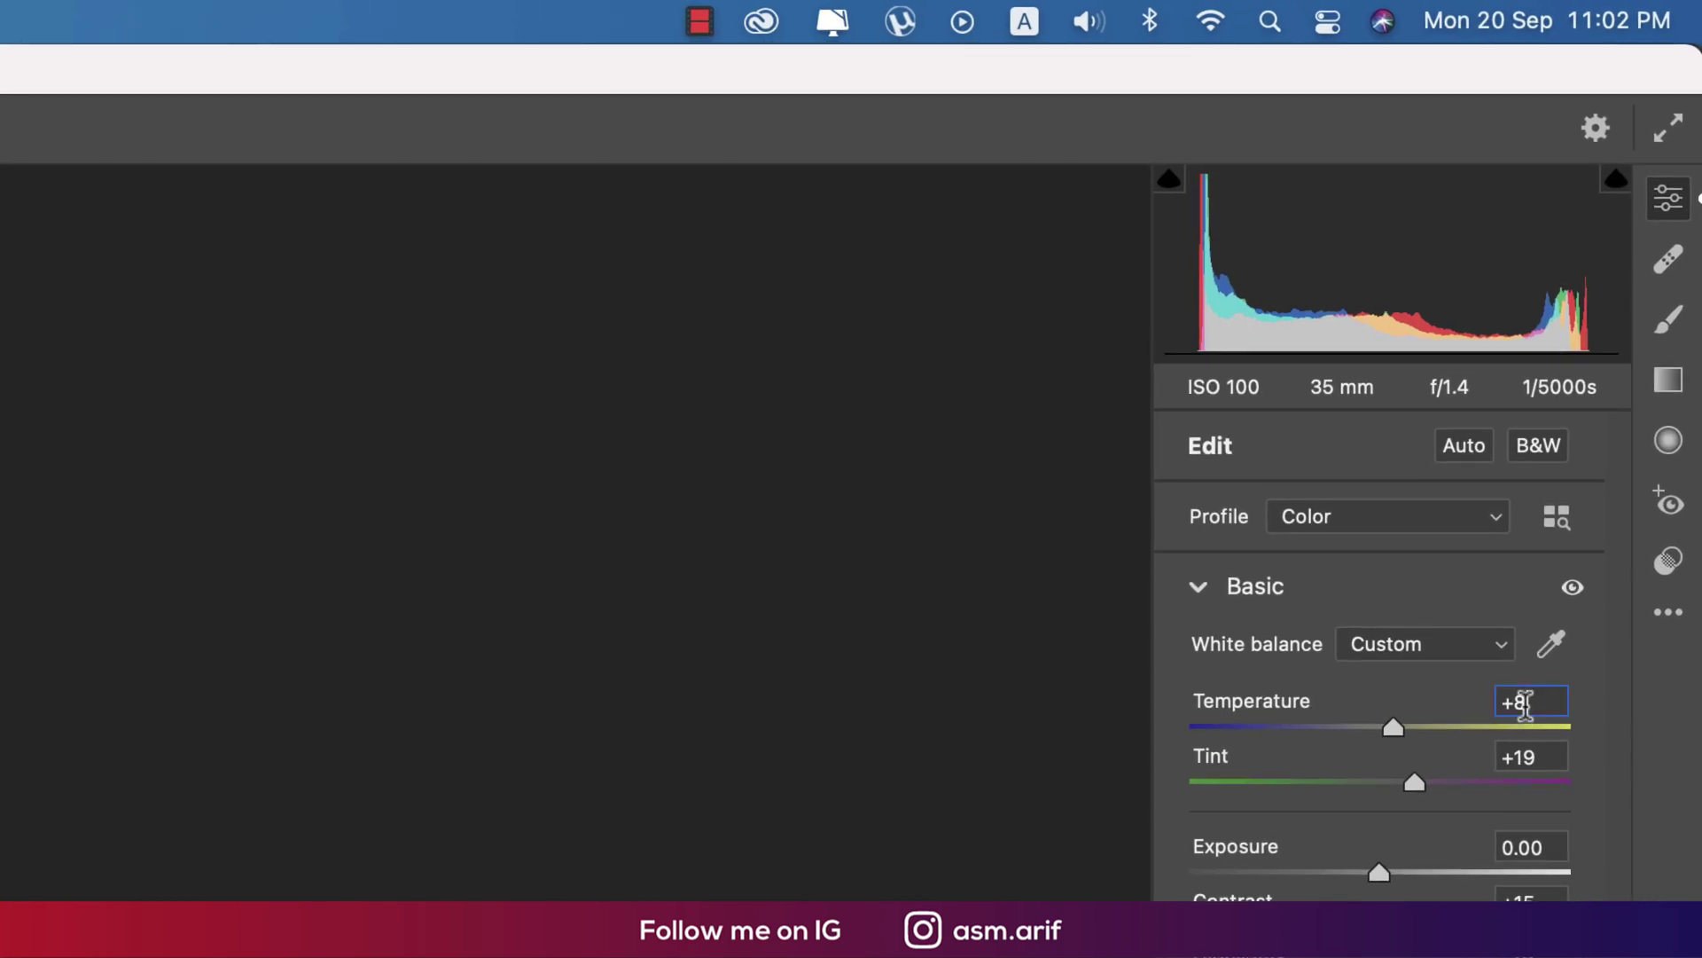
pyautogui.click(1578, 481)
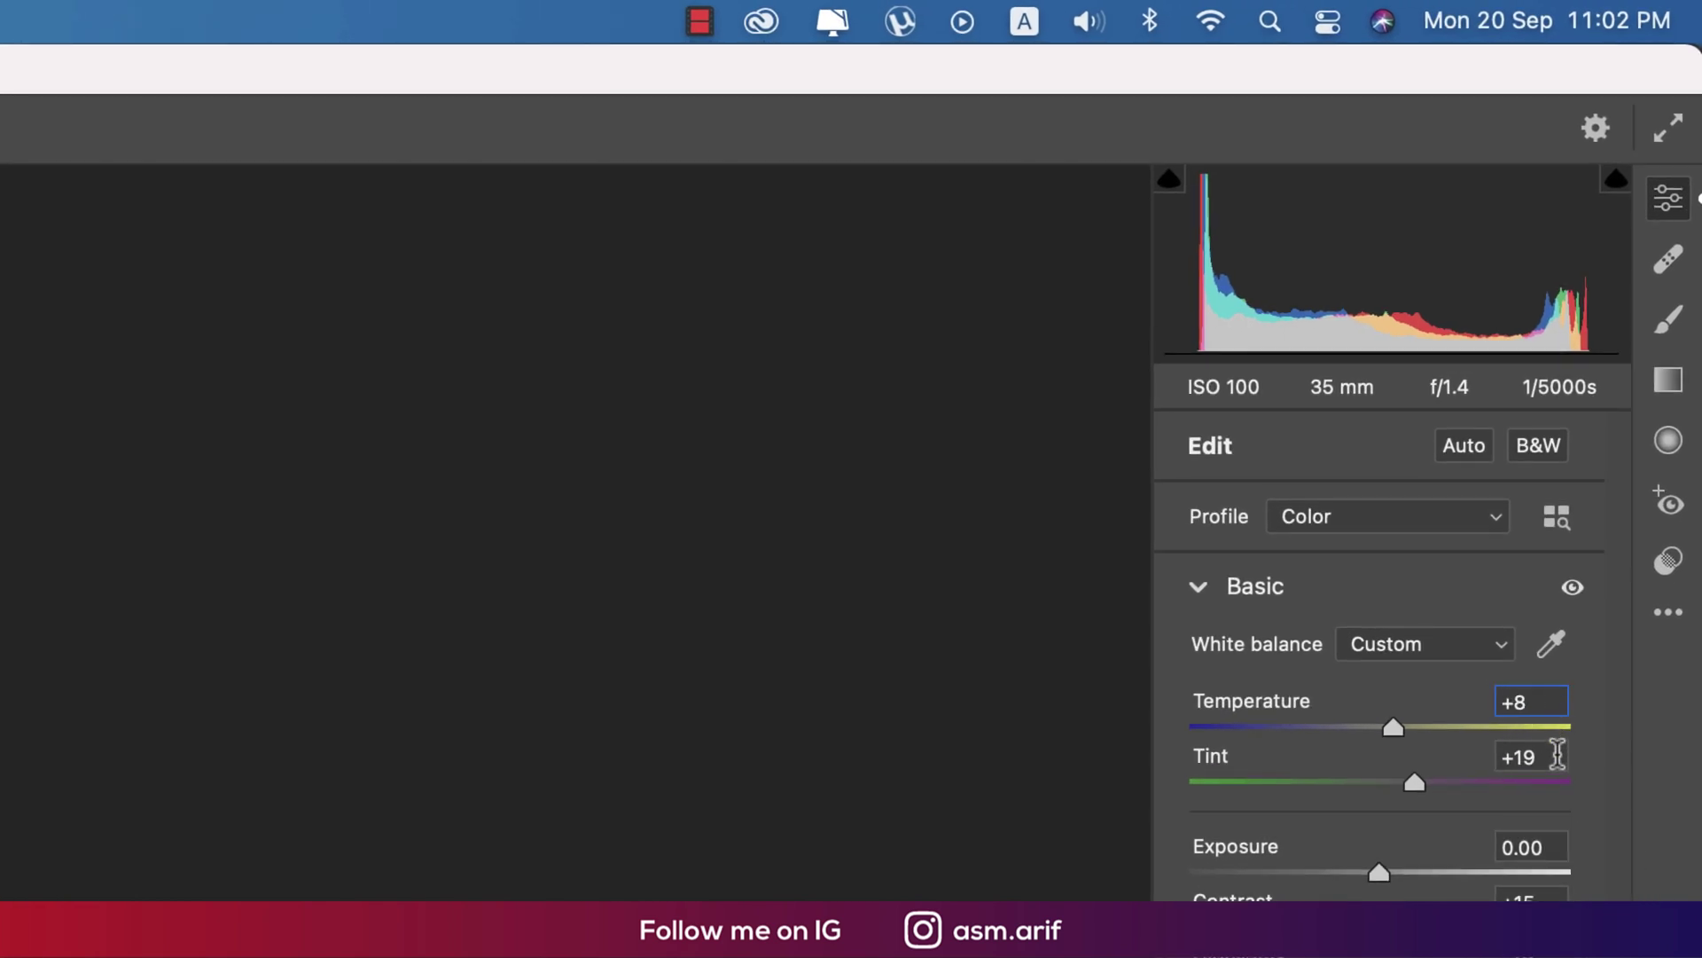
pyautogui.click(1552, 906)
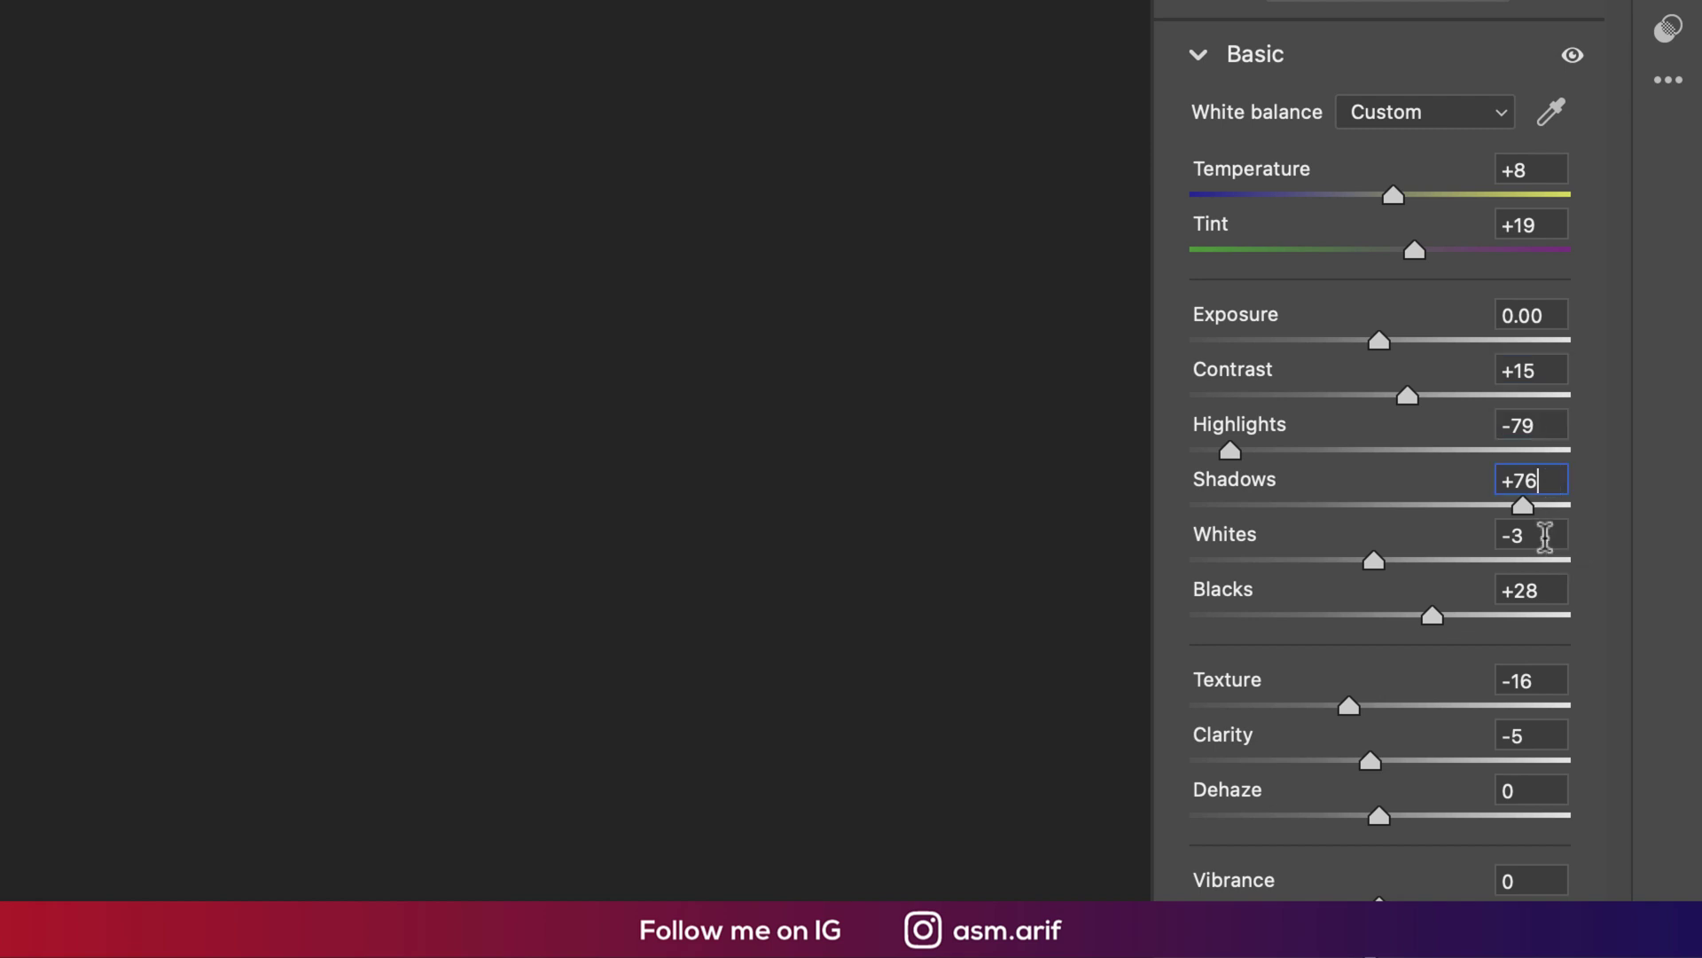
pyautogui.click(1550, 591)
pyautogui.click(1548, 735)
pyautogui.scroll(-5, 1548, 735)
pyautogui.scroll(-1, 1561, 417)
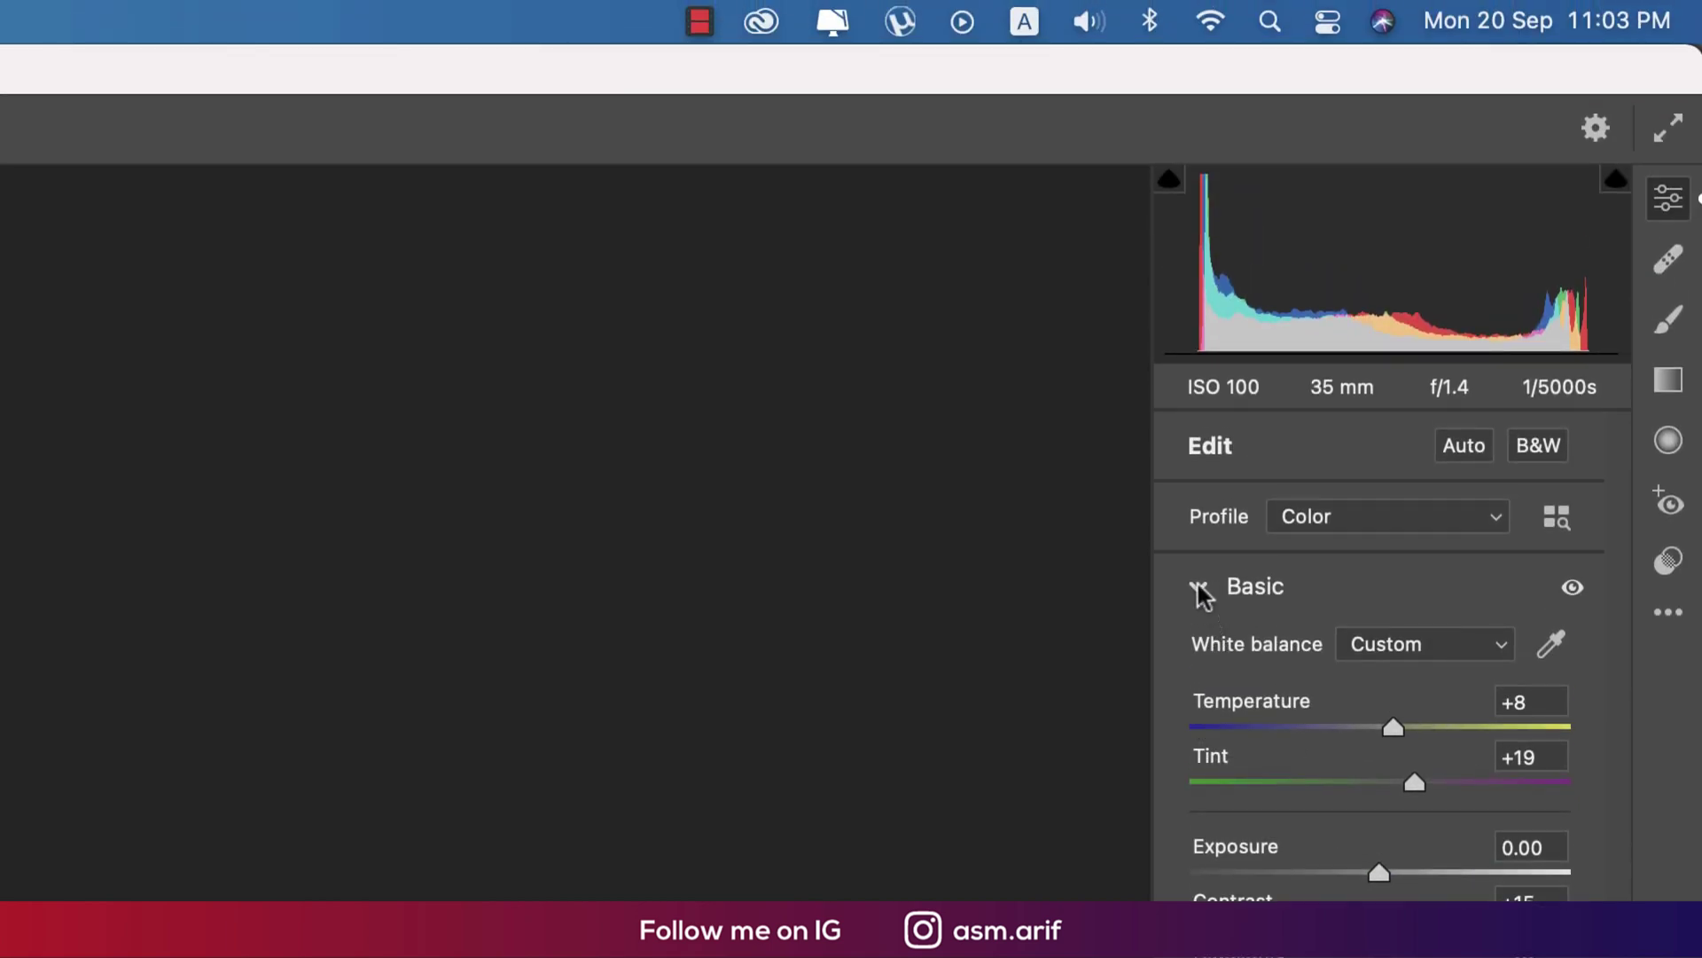
pyautogui.click(1201, 590)
# Step: Look at the Tone Curve, then expand Detail showing Sharpening 25 and Noise Reduction 20
pyautogui.click(1201, 671)
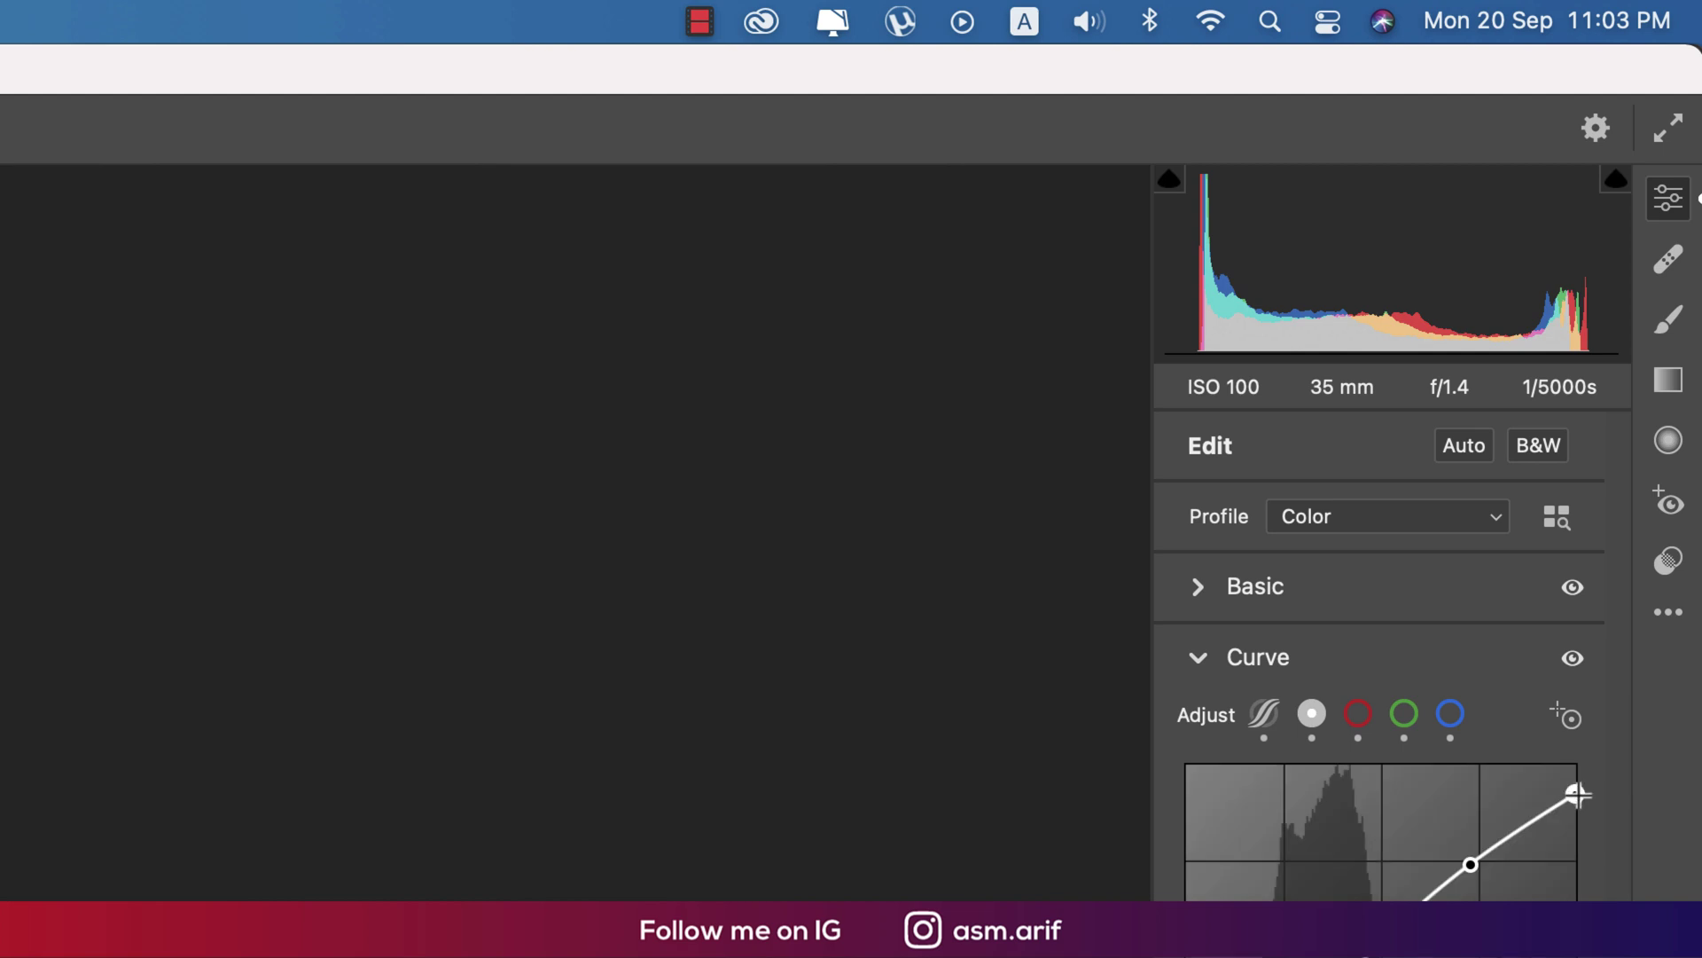
pyautogui.click(1202, 656)
pyautogui.click(1204, 735)
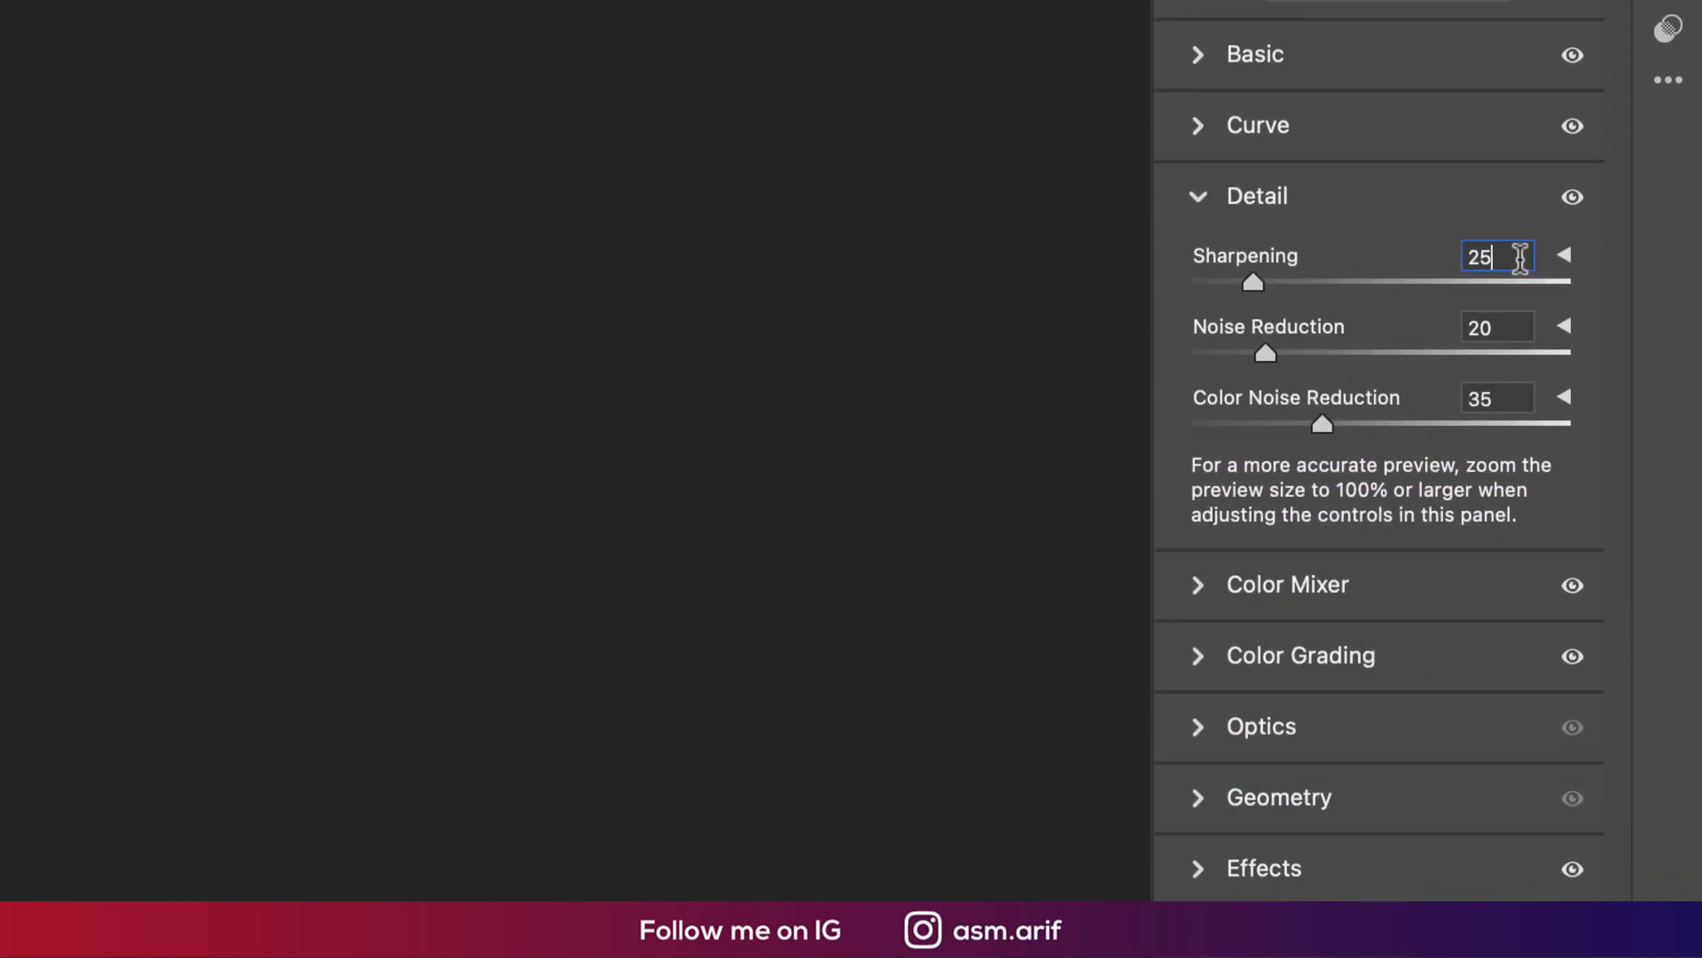
# Step: Check the Noise Reduction values, then open Color Mixer and switch among its Hue, Saturation and Luminance tabs
pyautogui.click(1509, 328)
pyautogui.click(1513, 393)
pyautogui.click(1197, 197)
pyautogui.click(1215, 266)
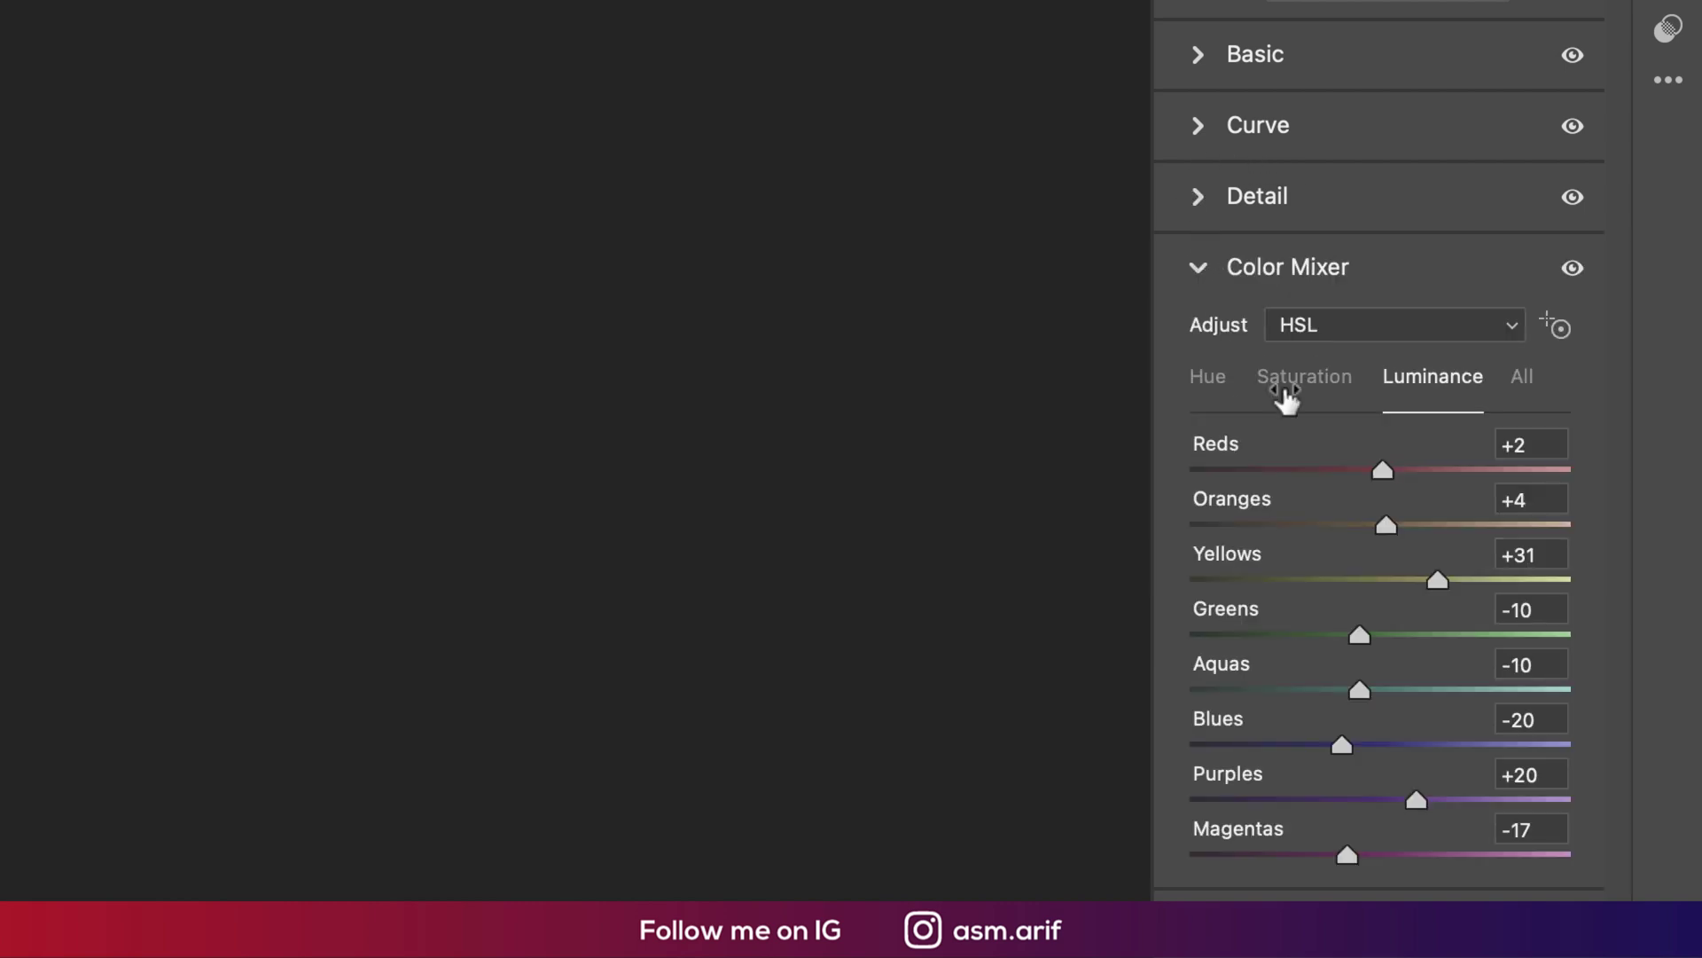
pyautogui.click(1218, 385)
pyautogui.click(1300, 382)
pyautogui.click(1424, 377)
pyautogui.click(1192, 387)
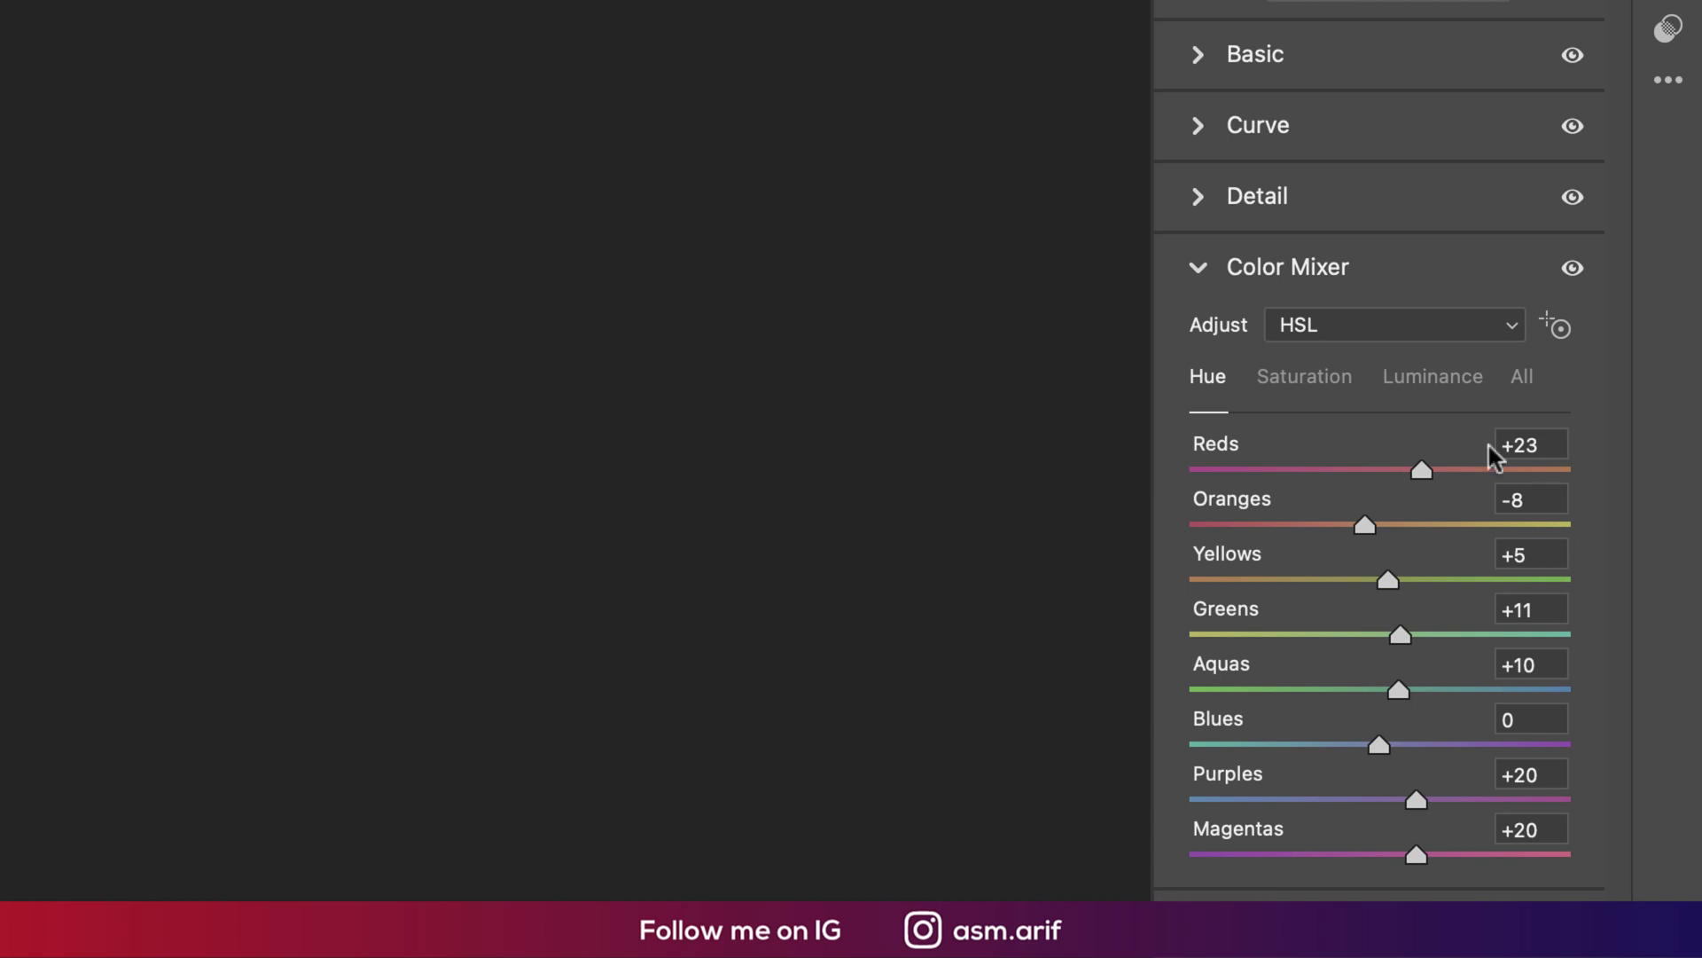
pyautogui.click(1335, 388)
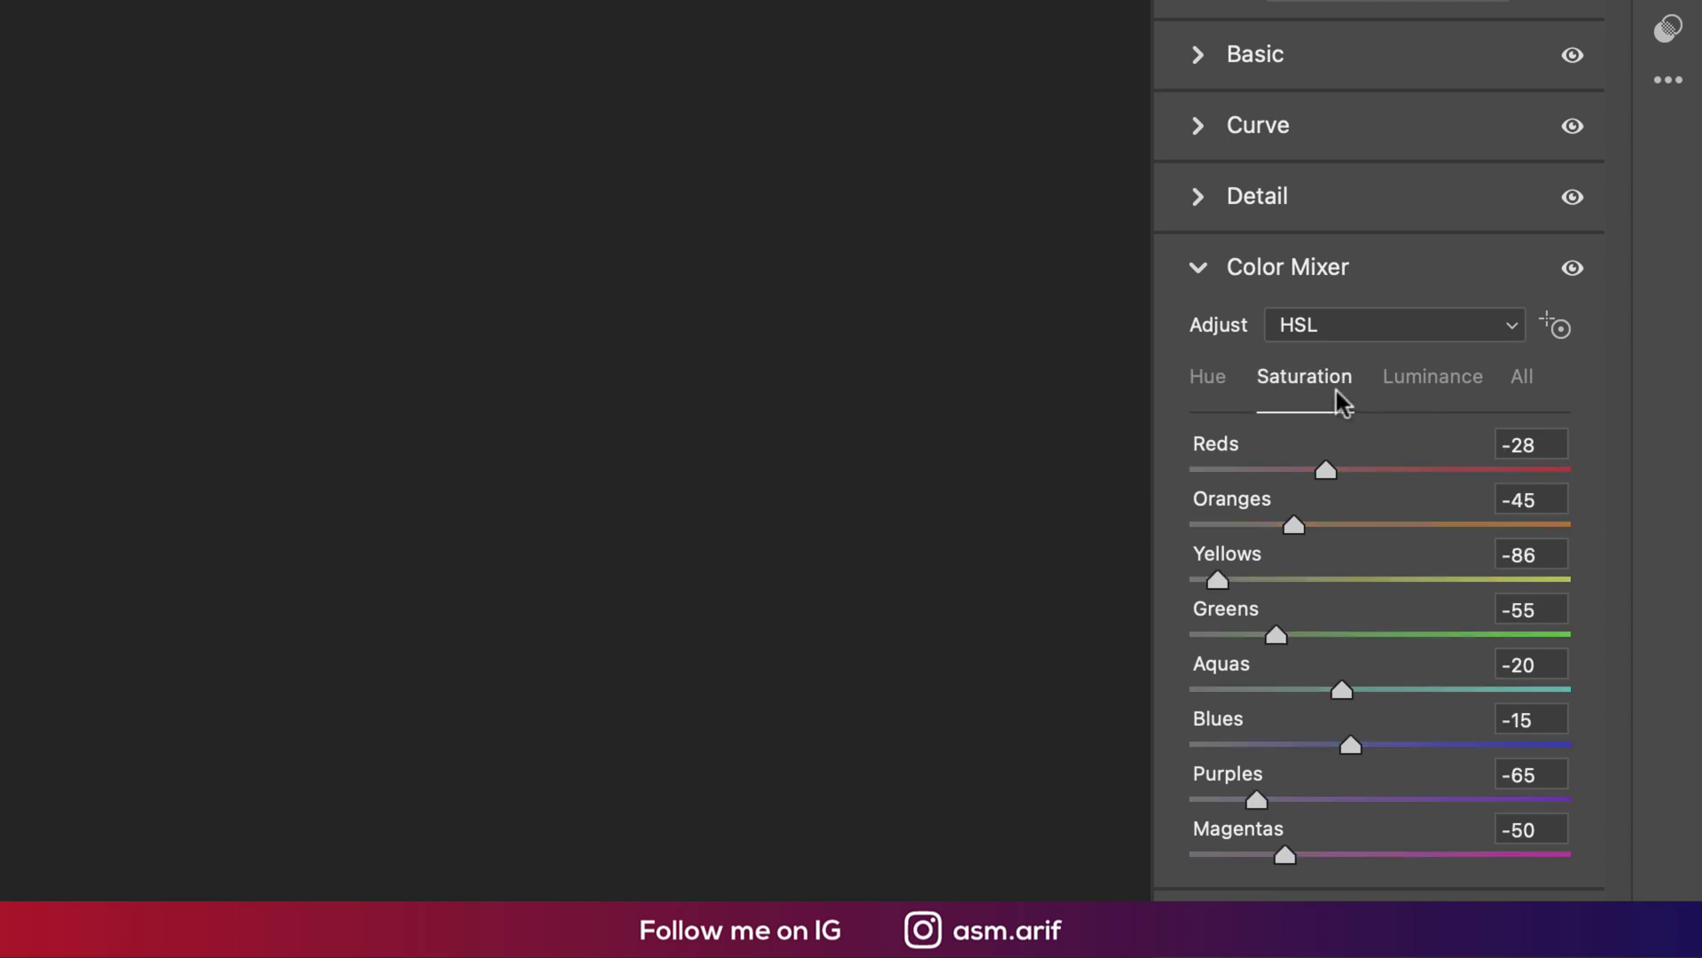
pyautogui.click(1412, 386)
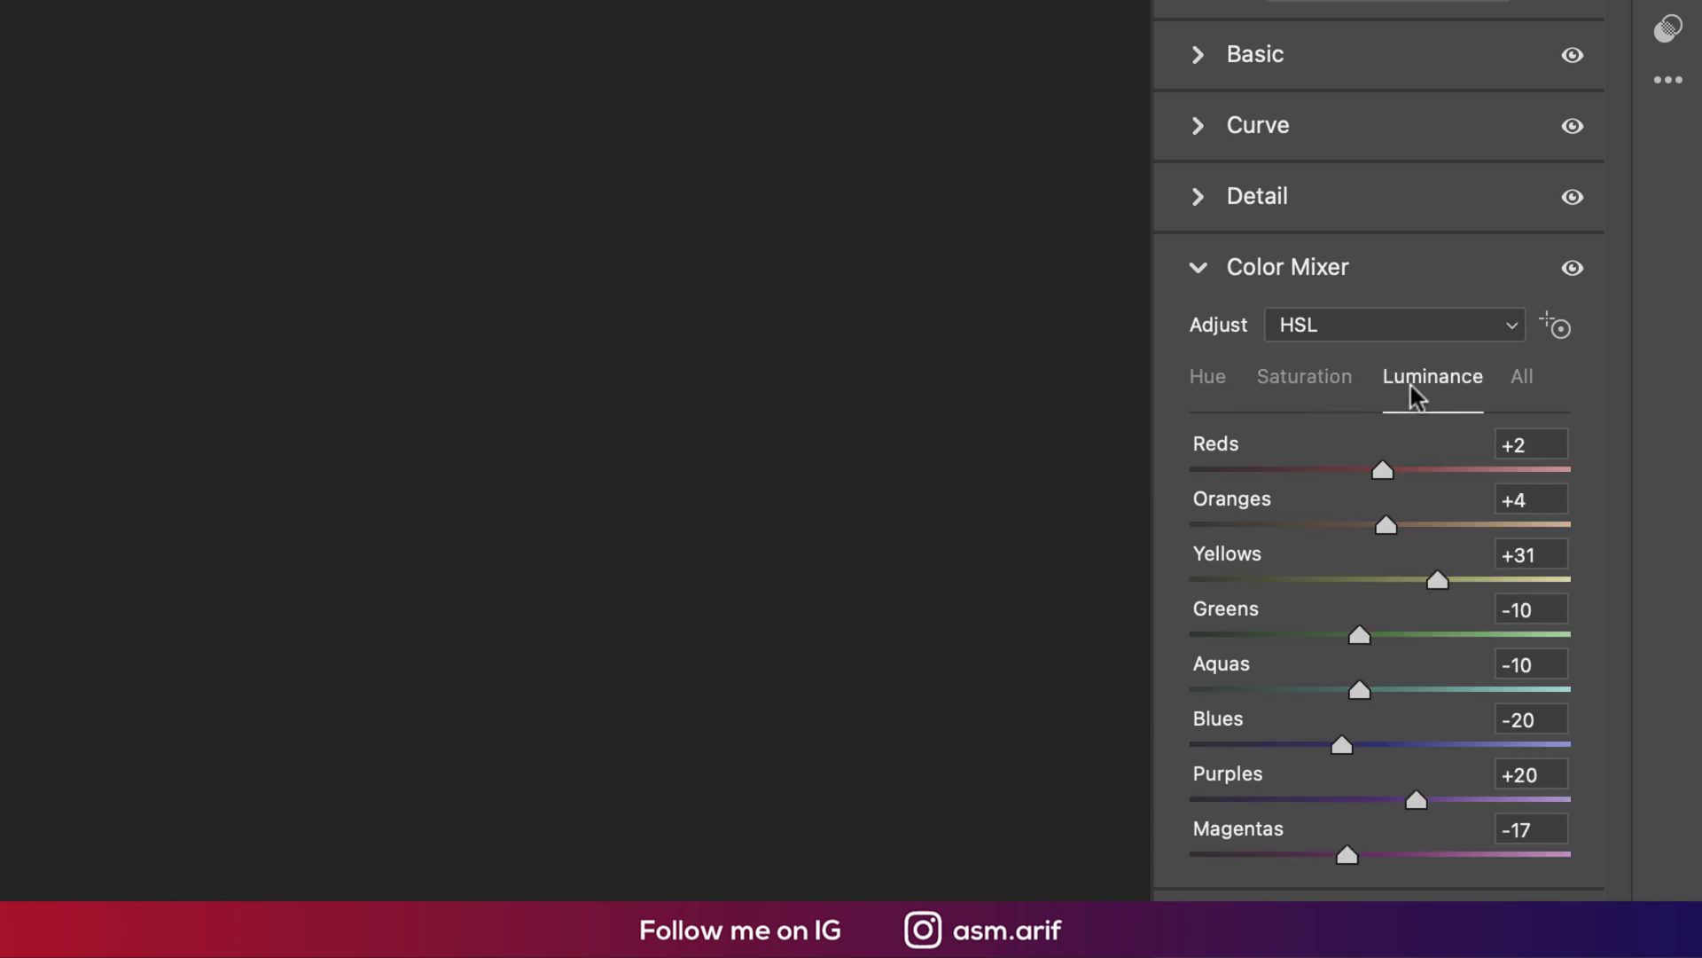
pyautogui.click(1207, 380)
# Step: Review the Color Mixer hue values from Reds through Magentas
pyautogui.click(1546, 457)
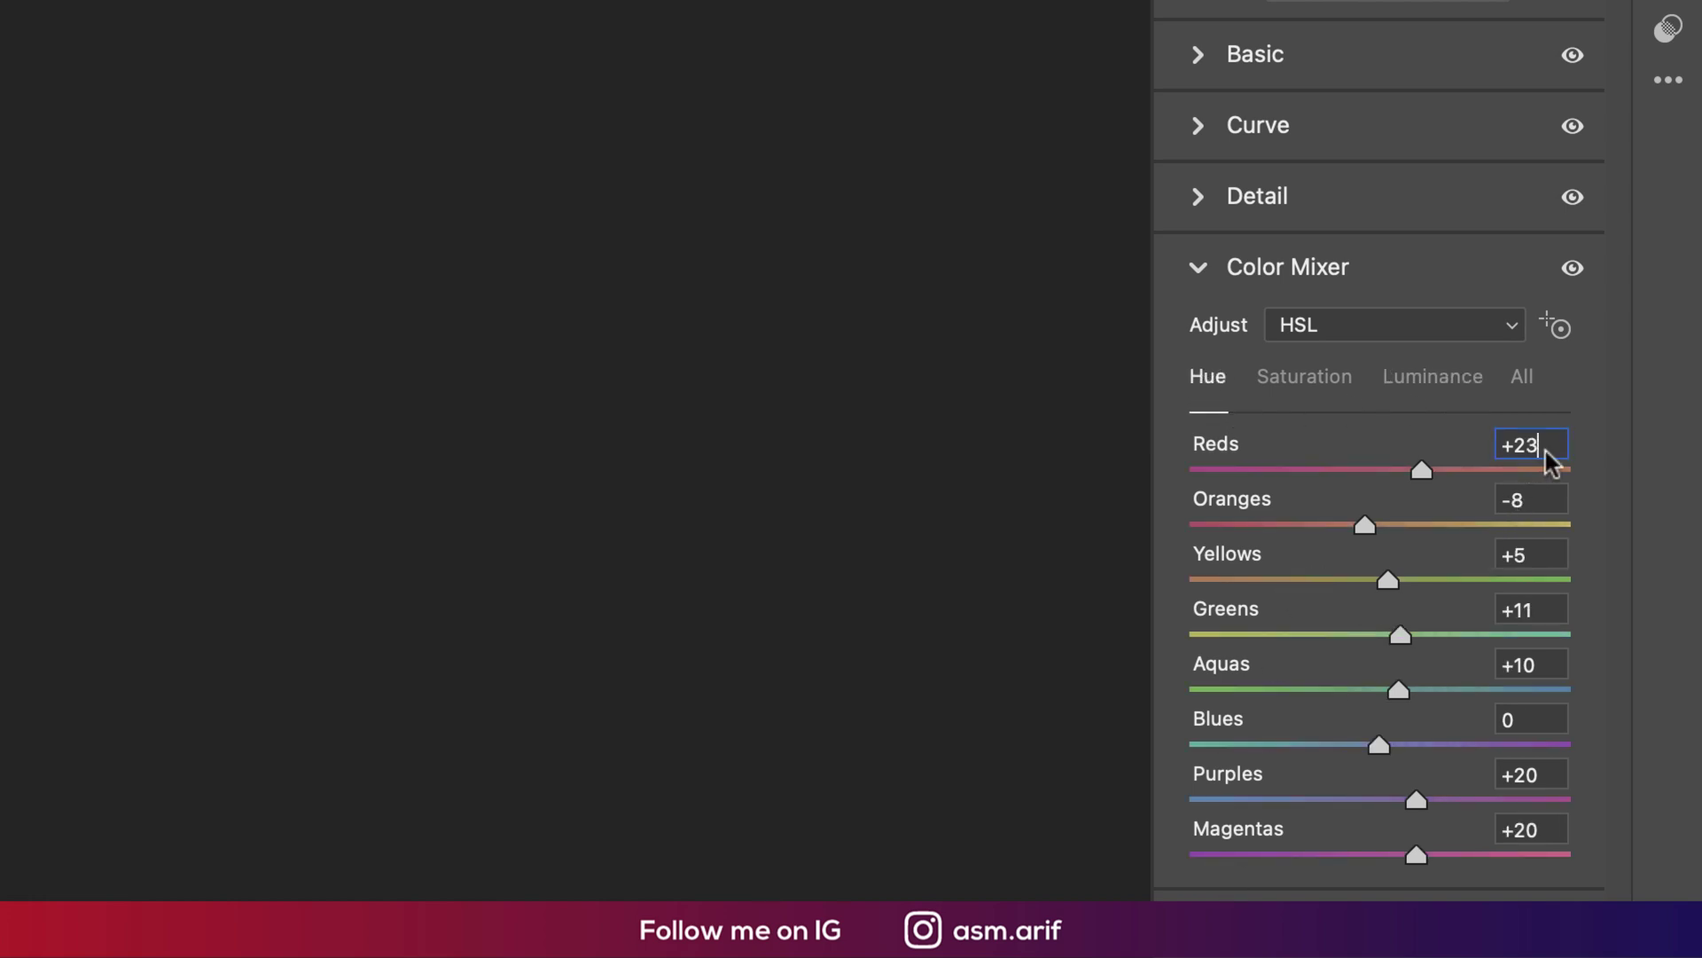
pyautogui.click(1548, 502)
pyautogui.click(1551, 599)
pyautogui.click(1553, 654)
pyautogui.scroll(-1, 1552, 700)
pyautogui.scroll(-8, 1551, 681)
pyautogui.click(1554, 281)
pyautogui.scroll(-2, 1555, 257)
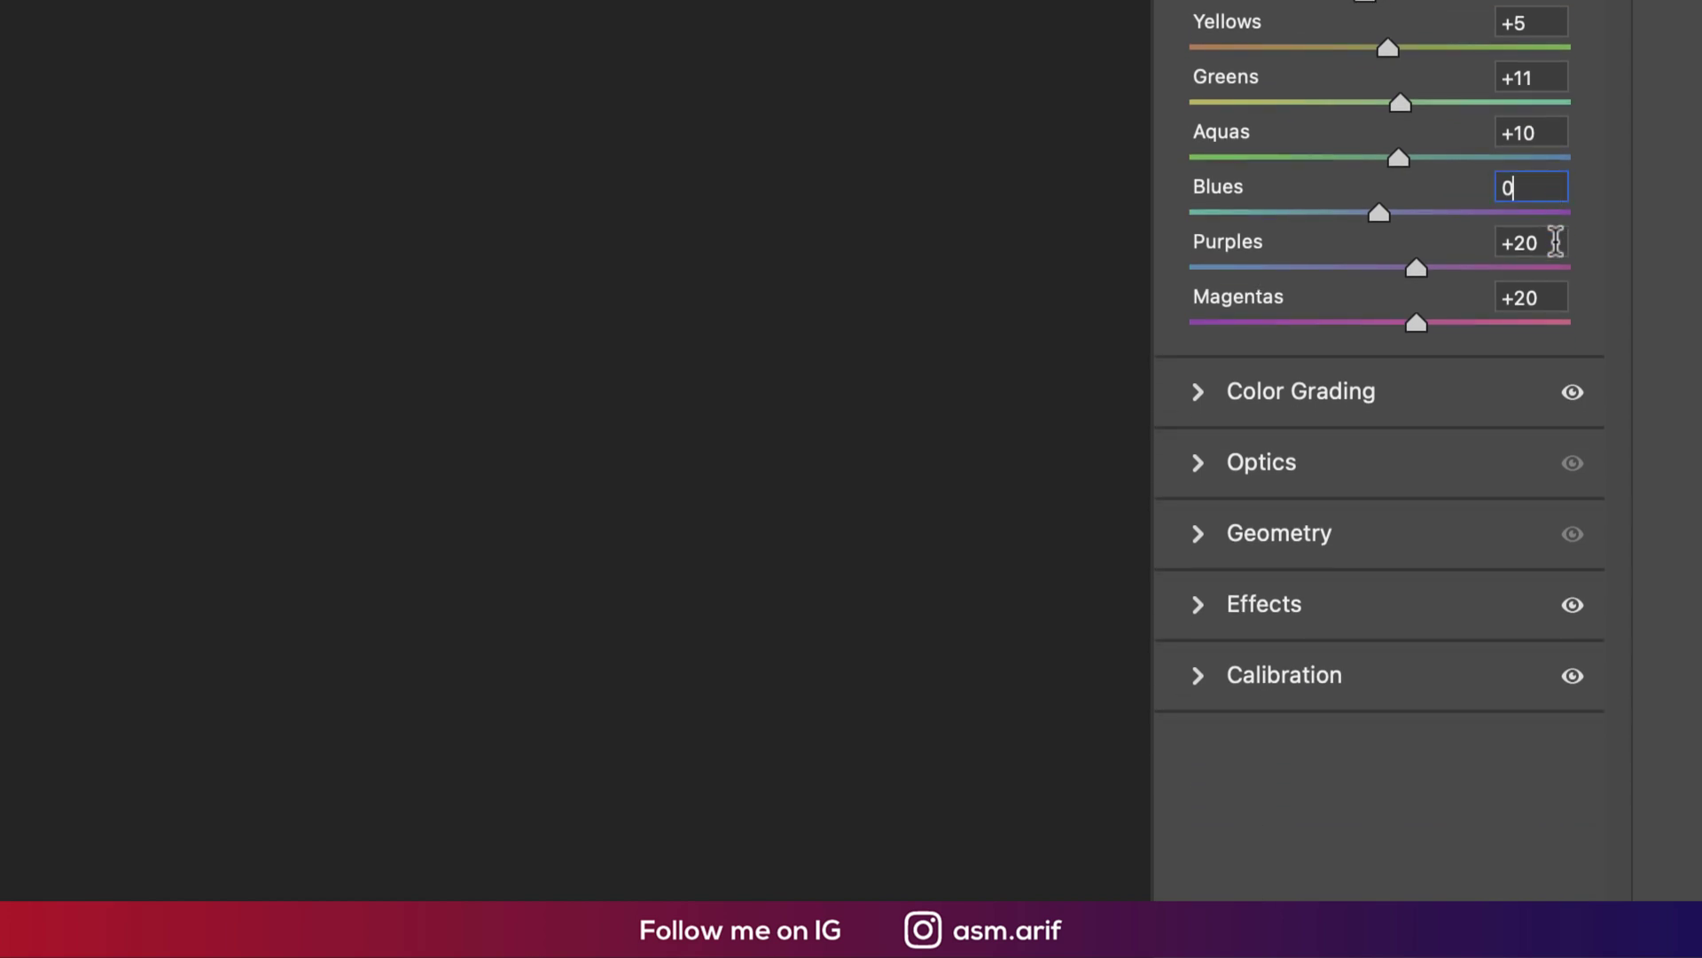
pyautogui.click(1556, 241)
pyautogui.click(1556, 297)
pyautogui.scroll(9, 1556, 302)
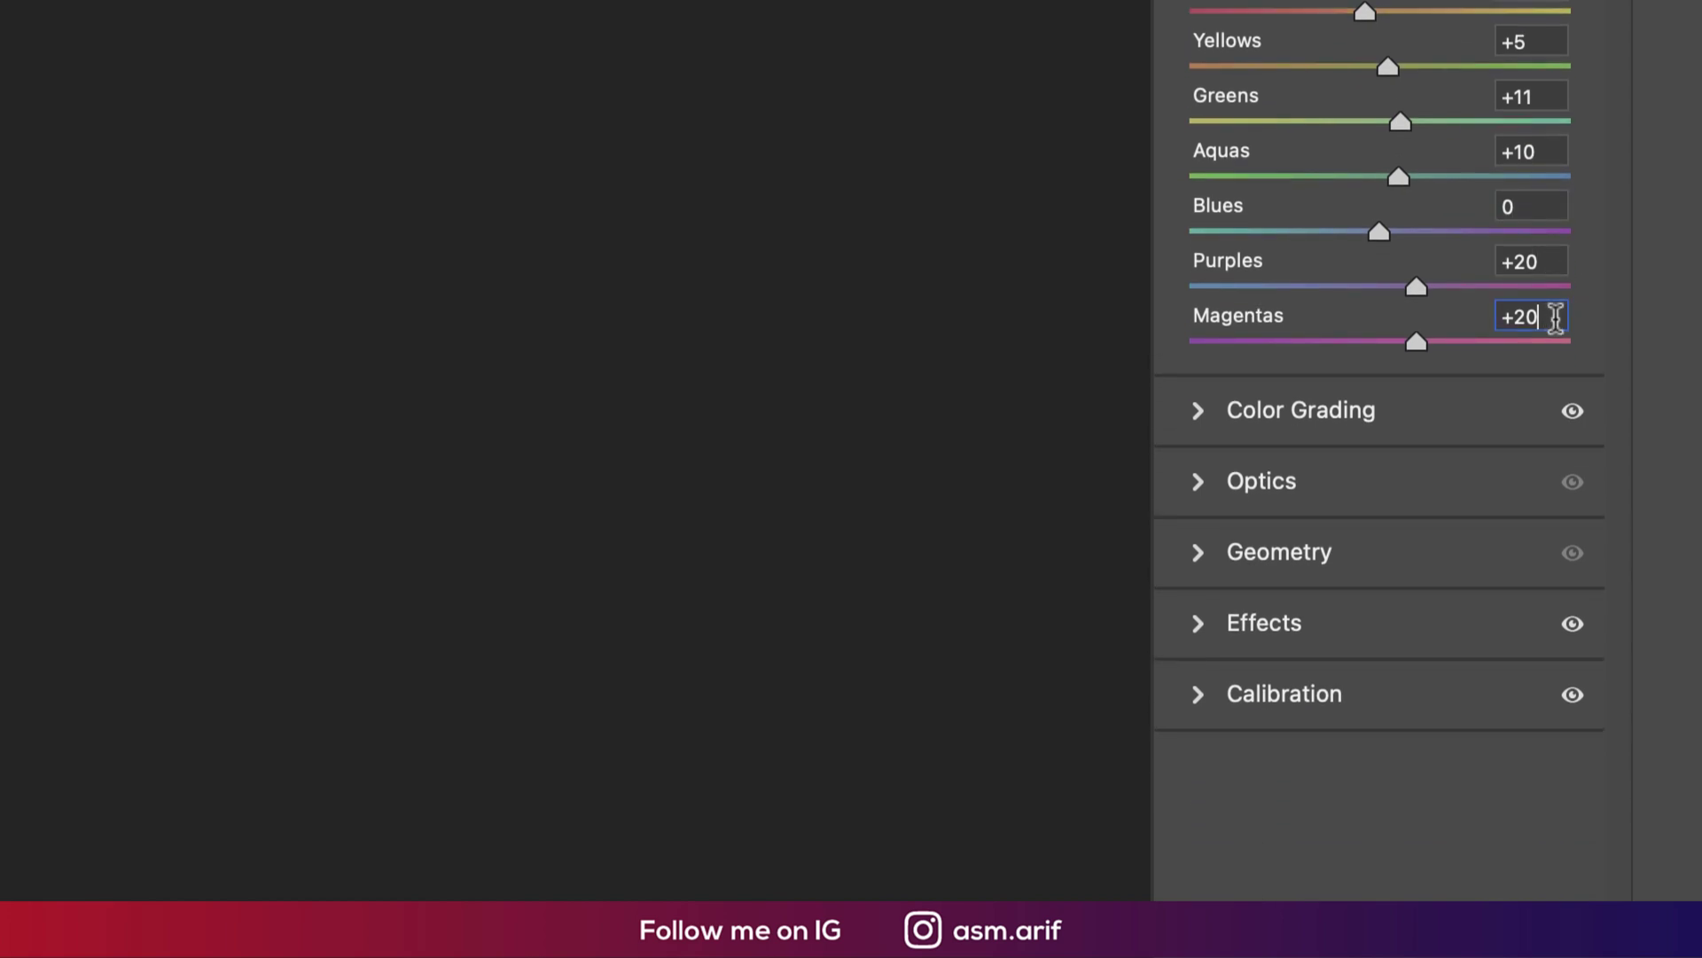
# Step: Review the saturation values: Reds -28, Yellows -86, Purples -65, Magentas -50
pyautogui.click(1312, 378)
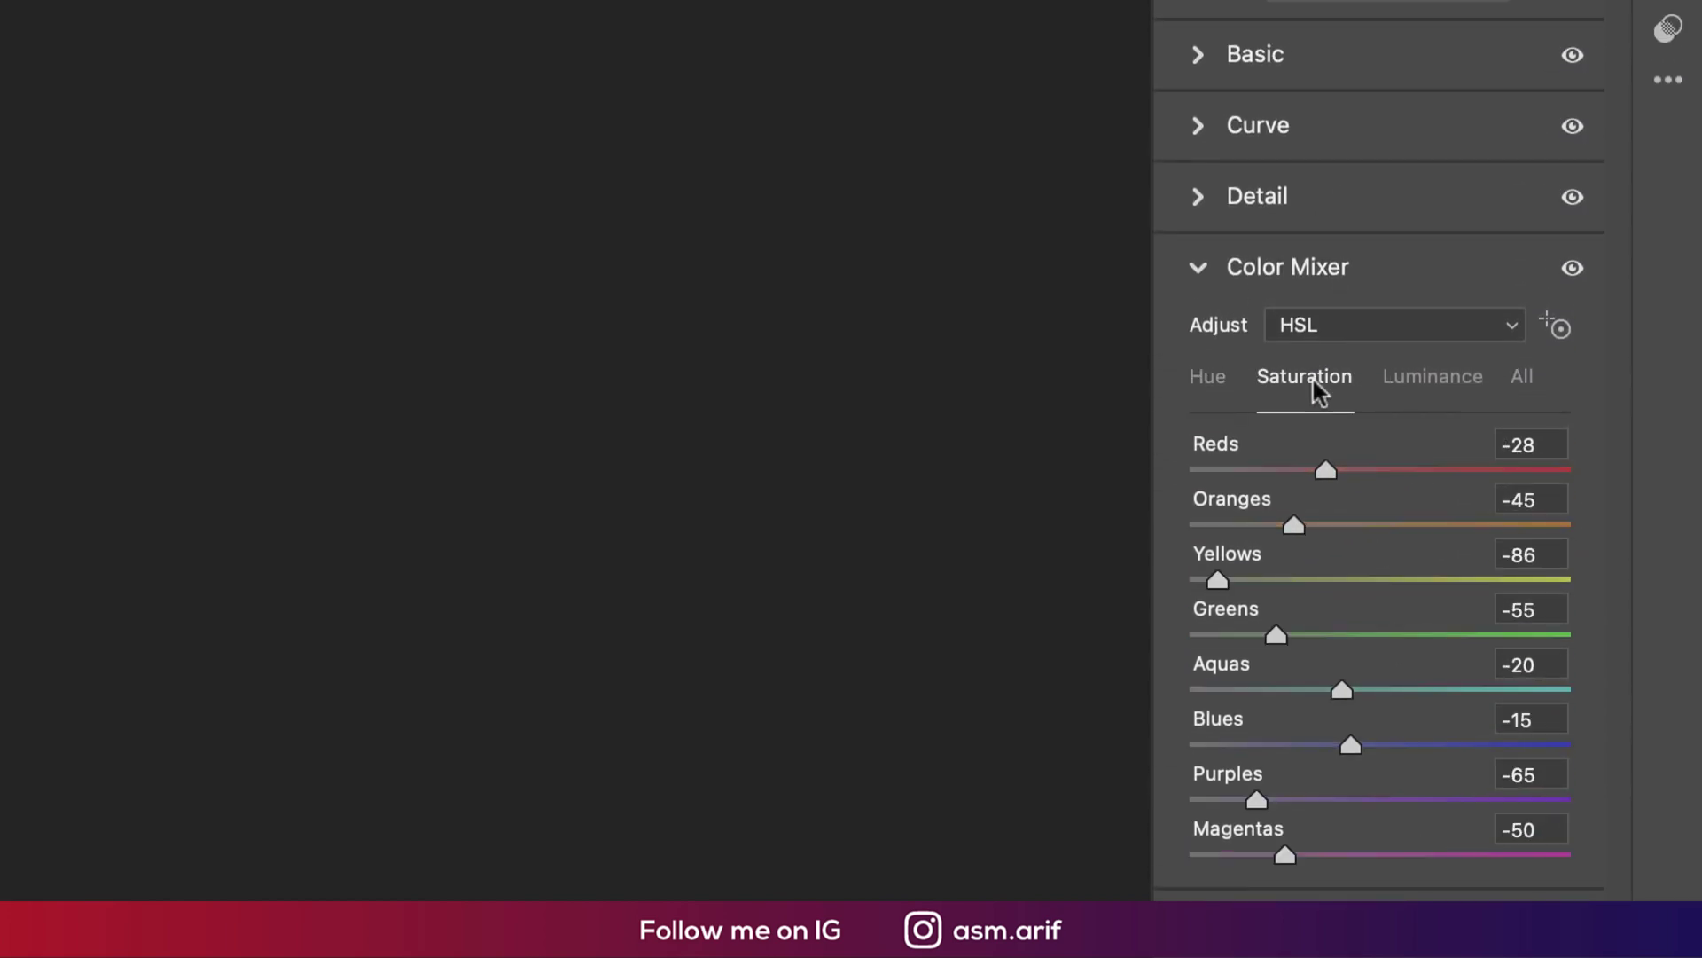
pyautogui.click(1544, 447)
pyautogui.click(1549, 500)
pyautogui.click(1551, 555)
pyautogui.click(1550, 610)
pyautogui.click(1550, 661)
pyautogui.click(1554, 718)
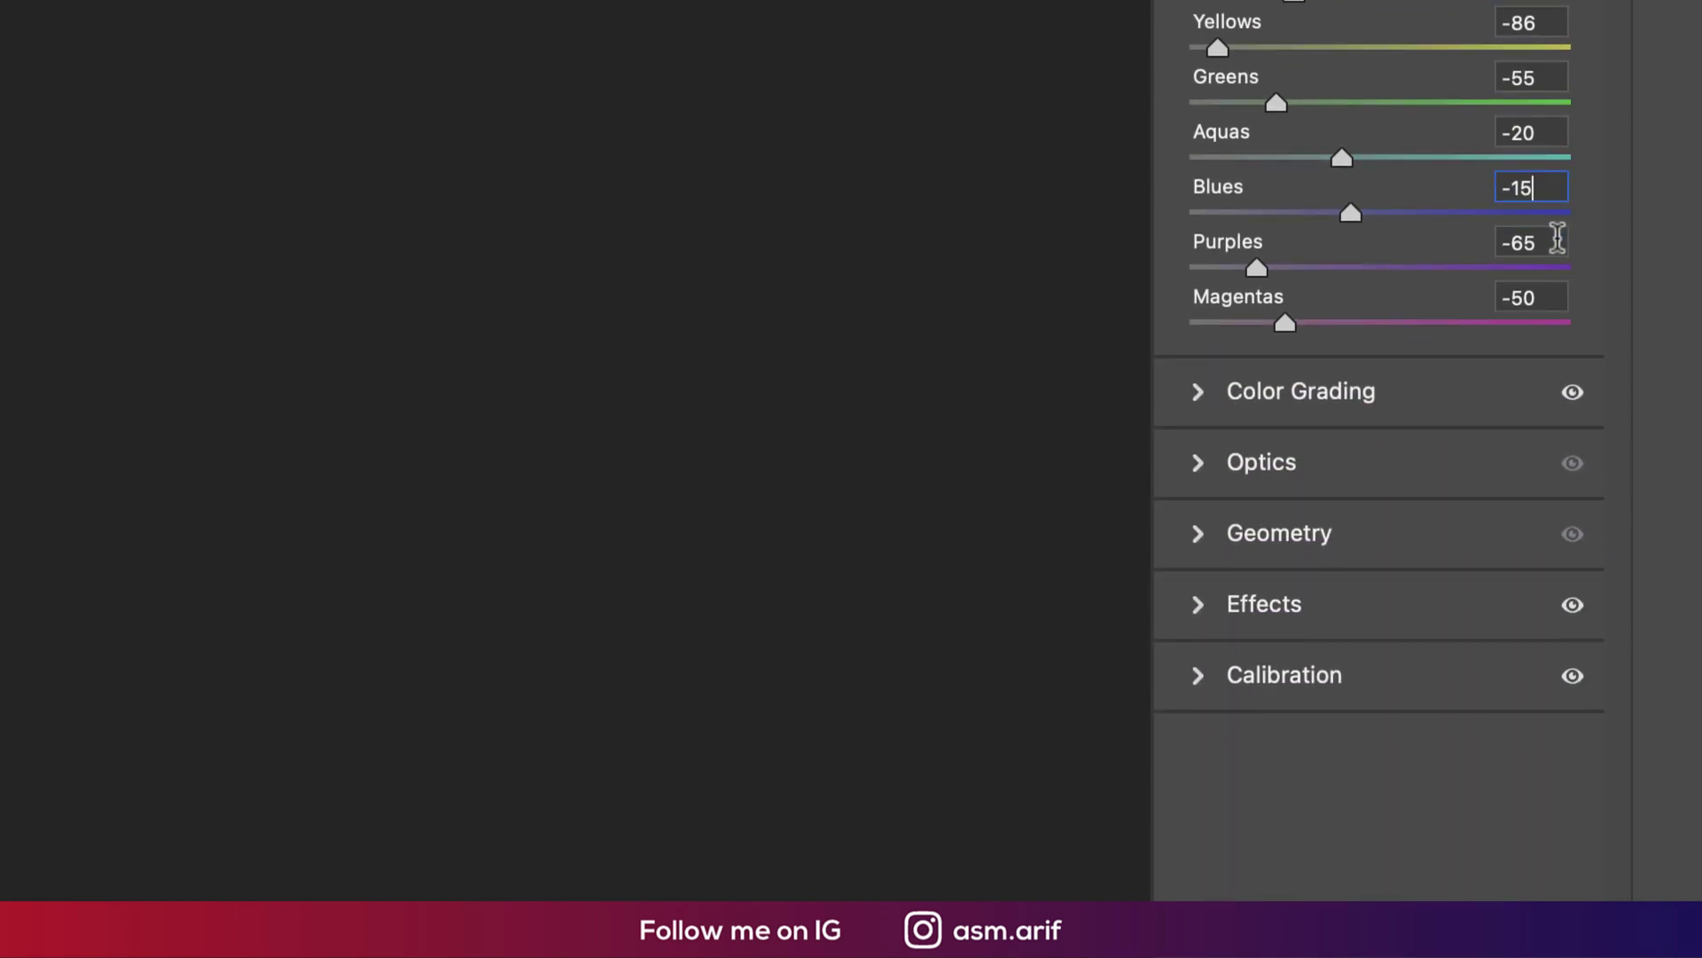
pyautogui.click(1555, 475)
# Step: Open Color Grading, try a midtones hue of 134, then undo it
pyautogui.click(1206, 252)
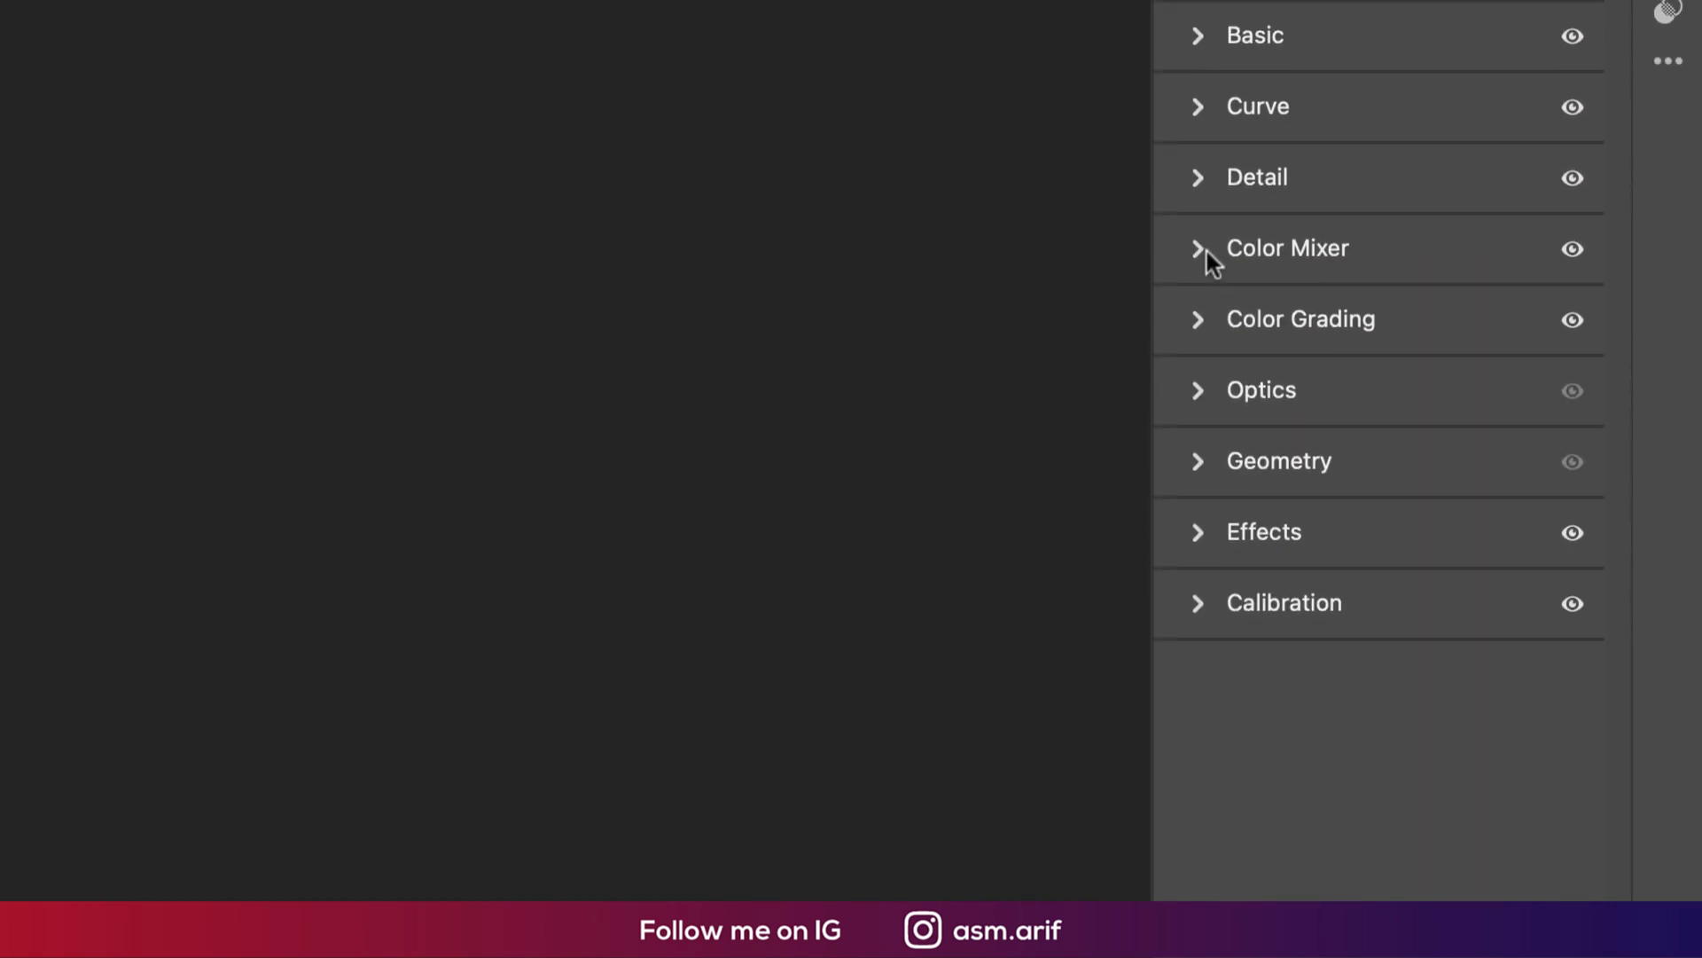
pyautogui.click(1185, 347)
pyautogui.click(1366, 393)
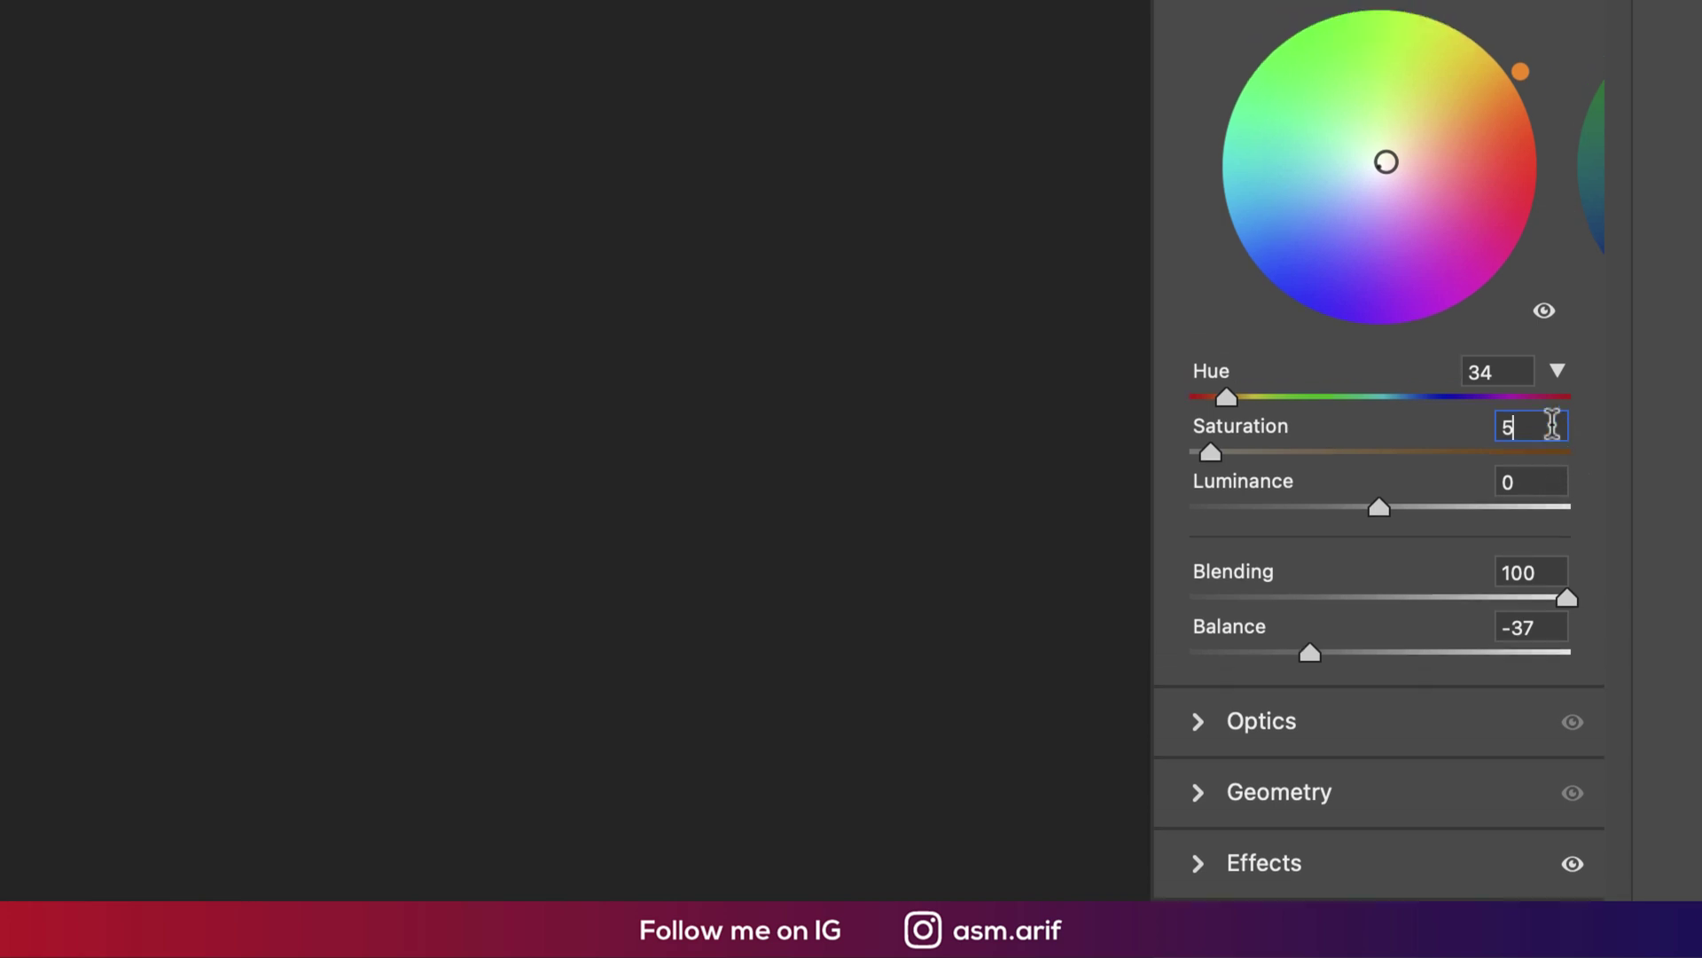
pyautogui.click(1414, 404)
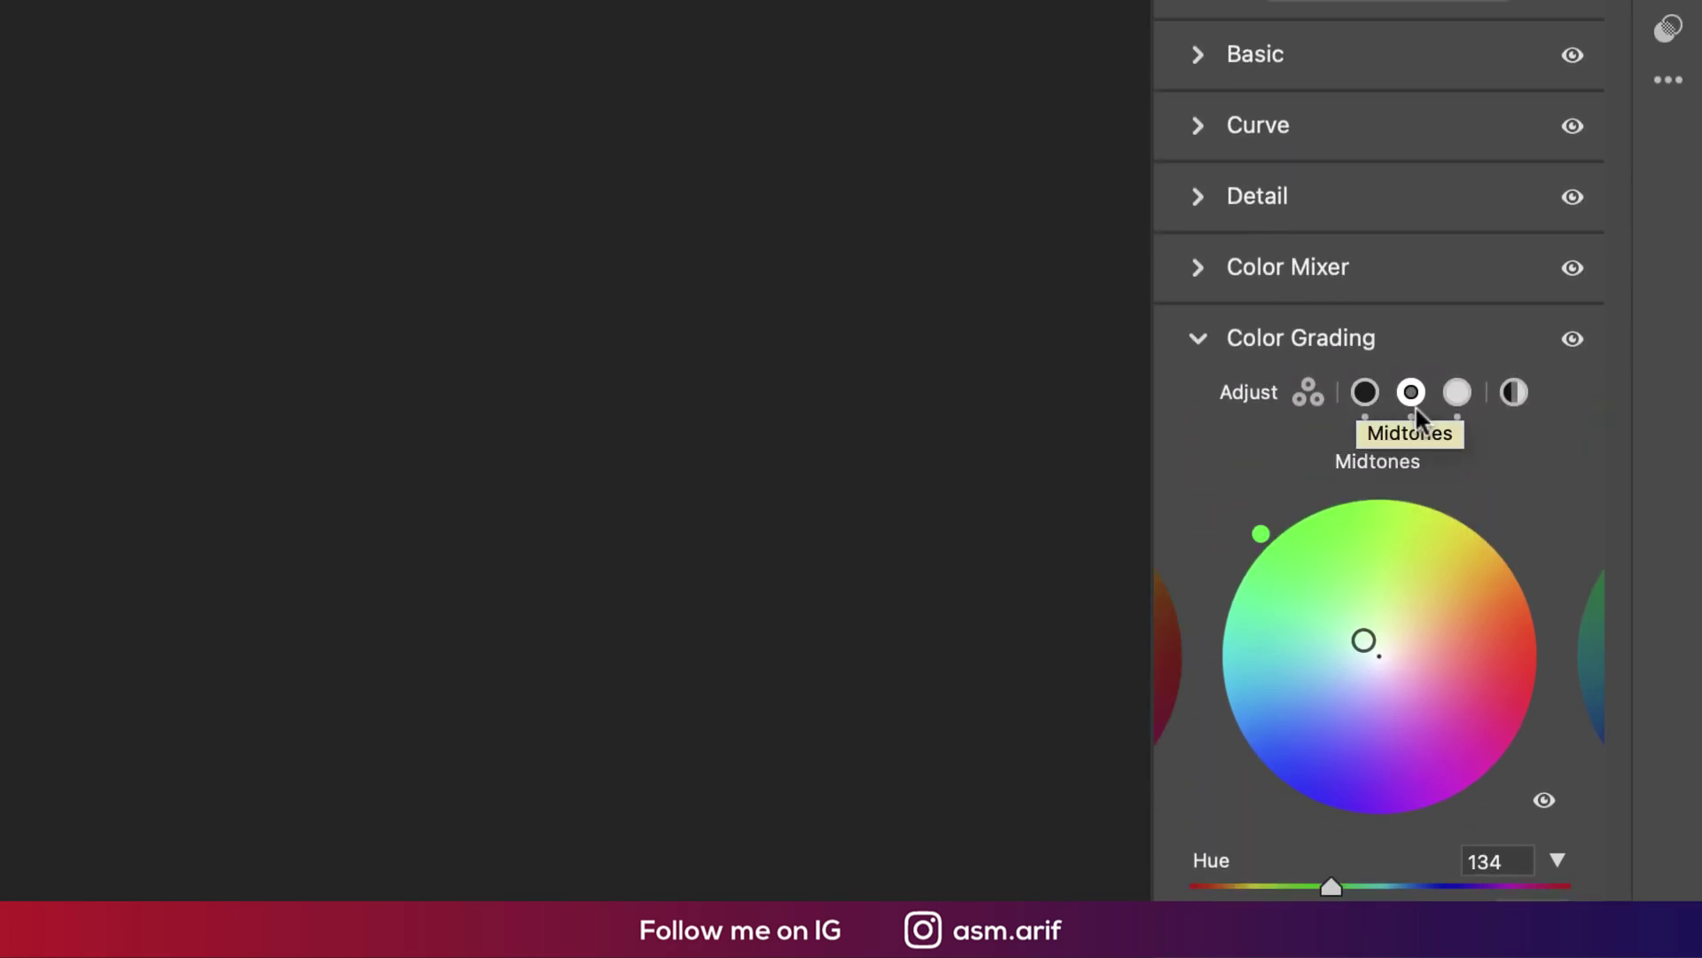
pyautogui.click(1520, 862)
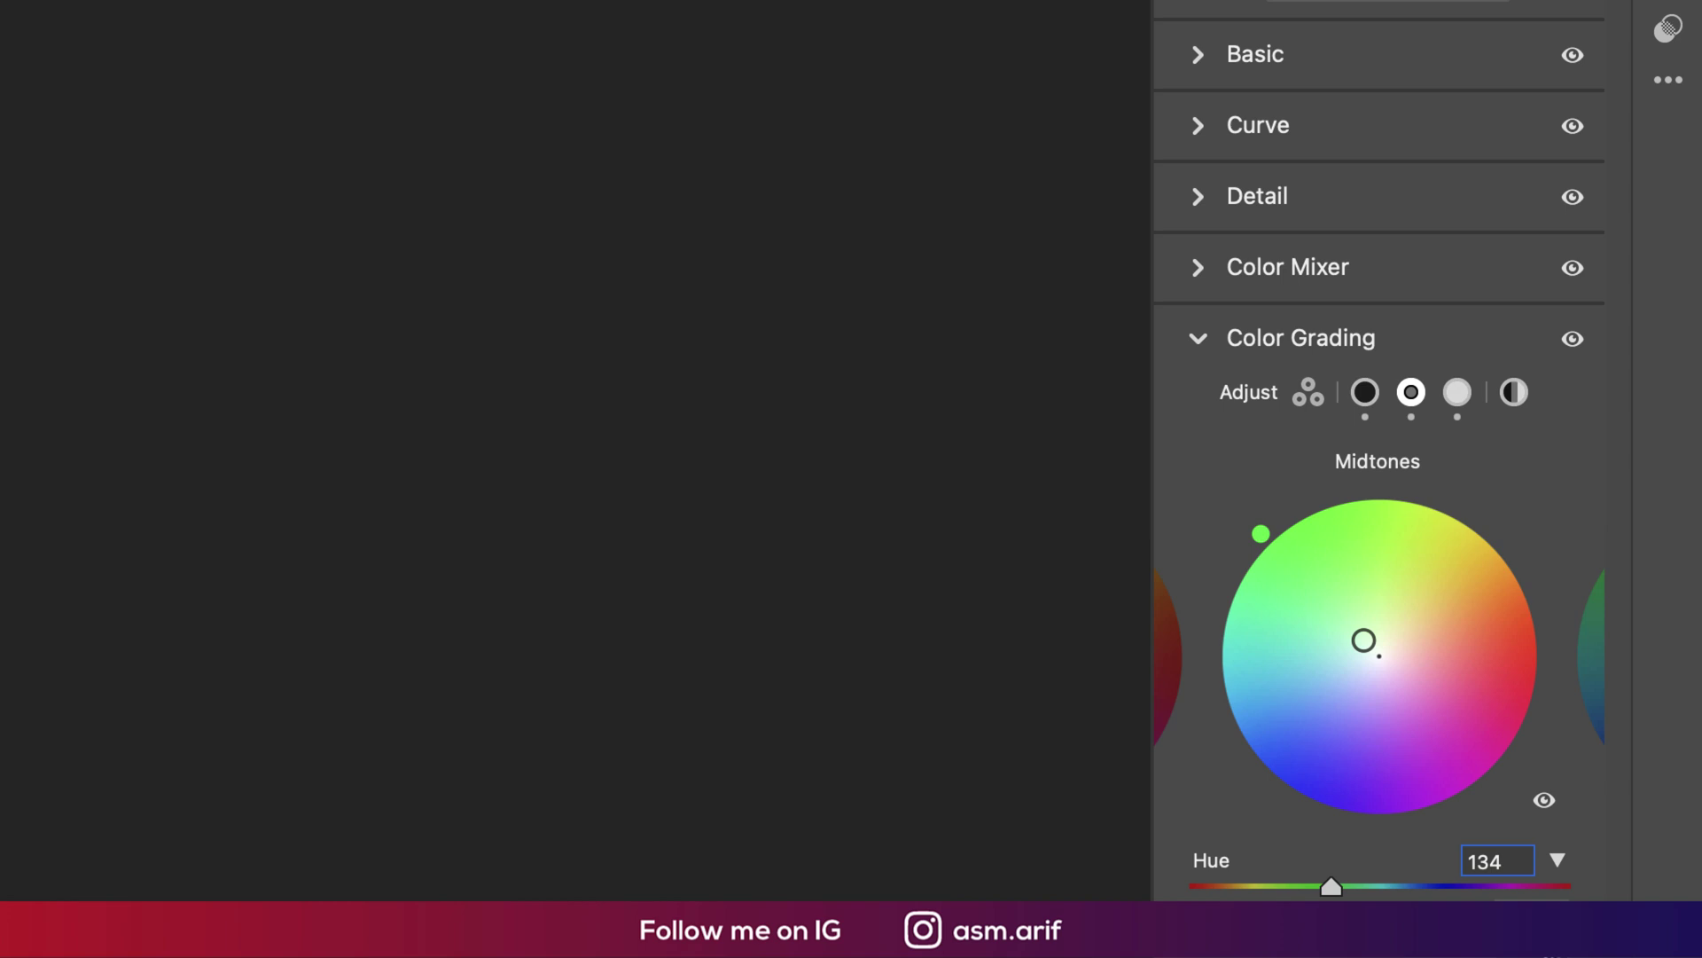
pyautogui.press('Return')
pyautogui.press('super+z')
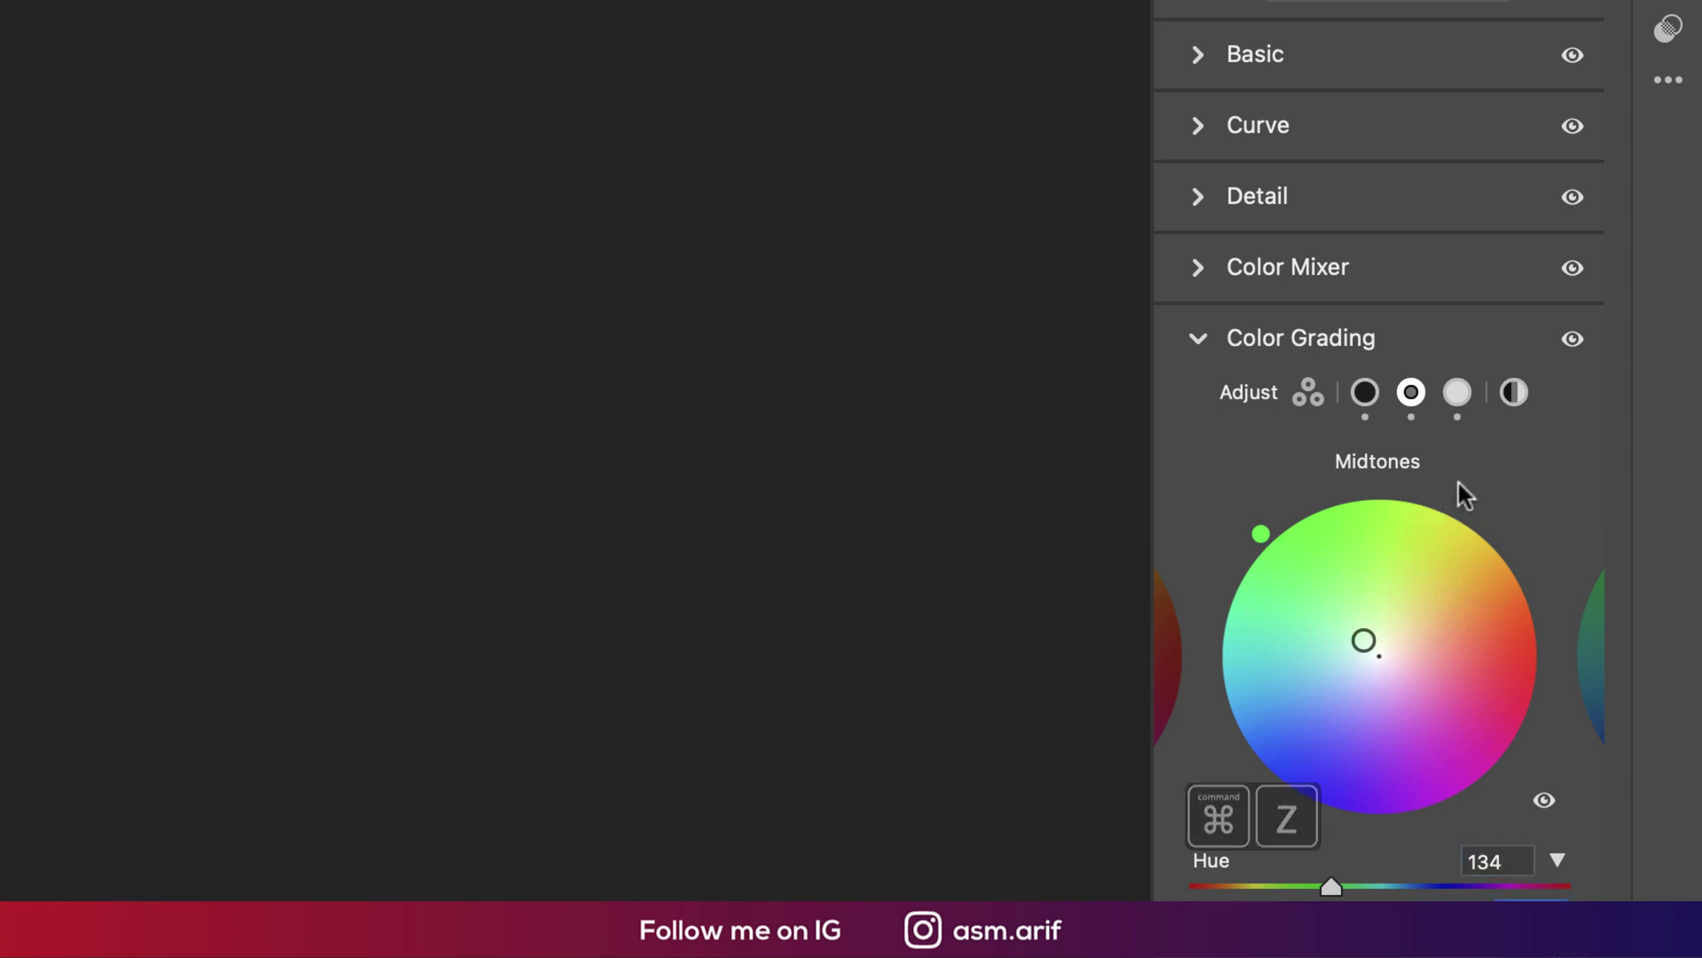
# Step: Set the highlights to Hue 41, Saturation 14, then expand the Optics settings
pyautogui.click(1456, 392)
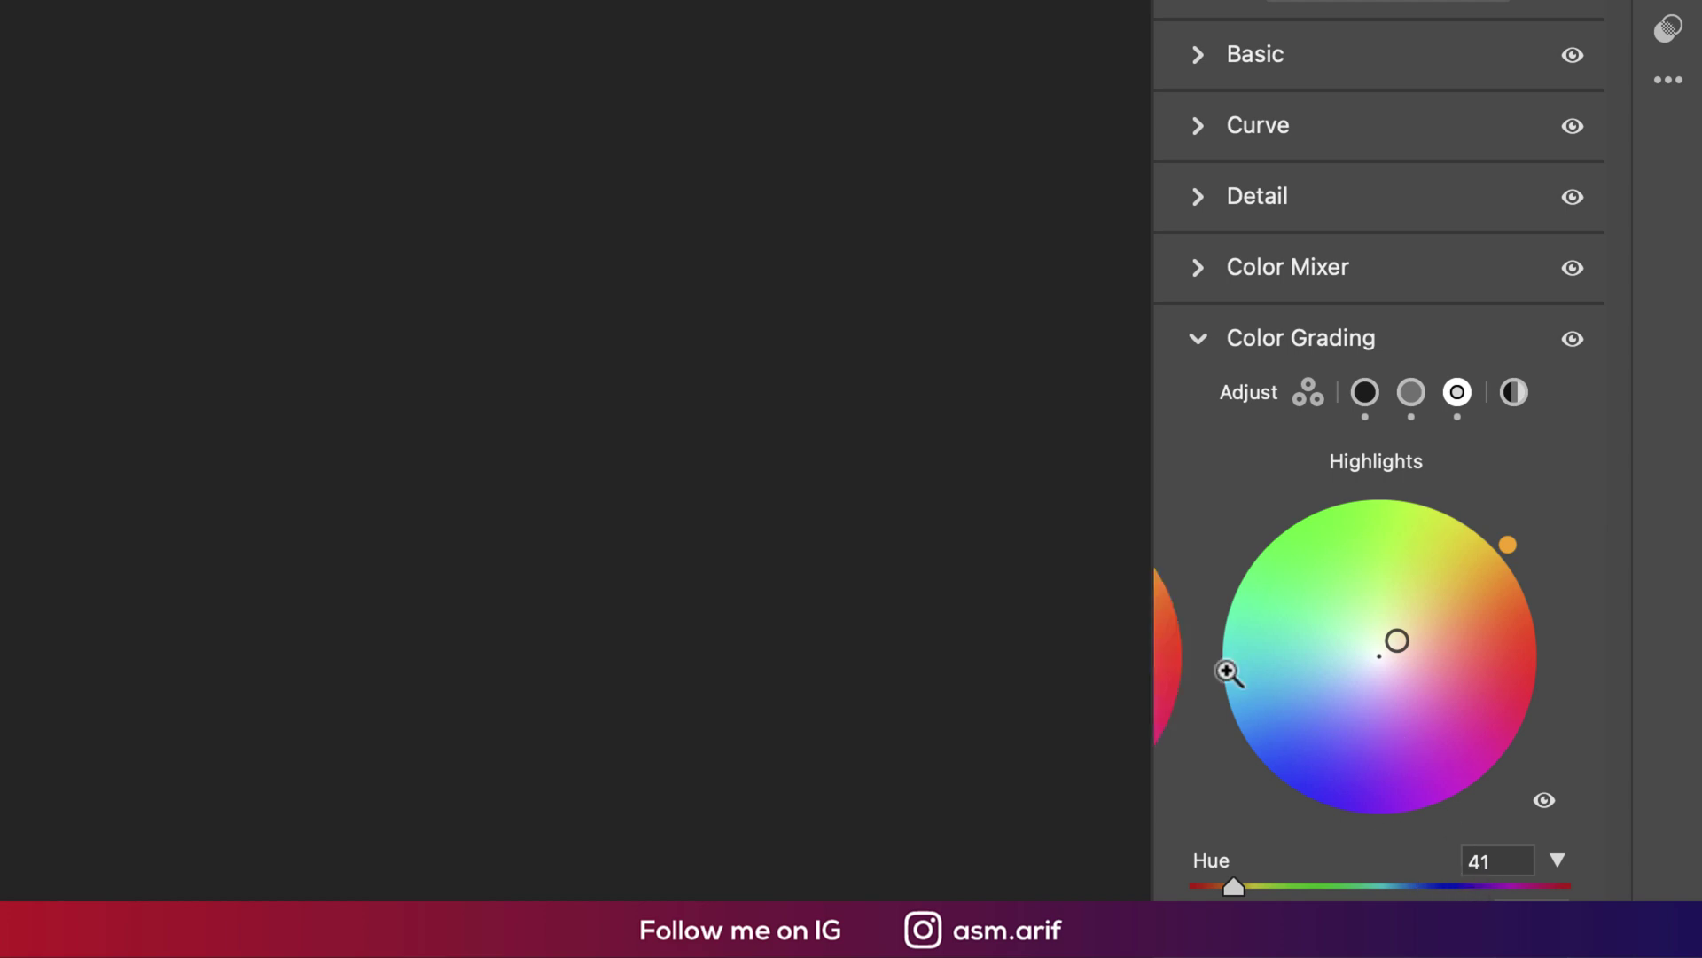
pyautogui.click(1365, 392)
pyautogui.click(1456, 392)
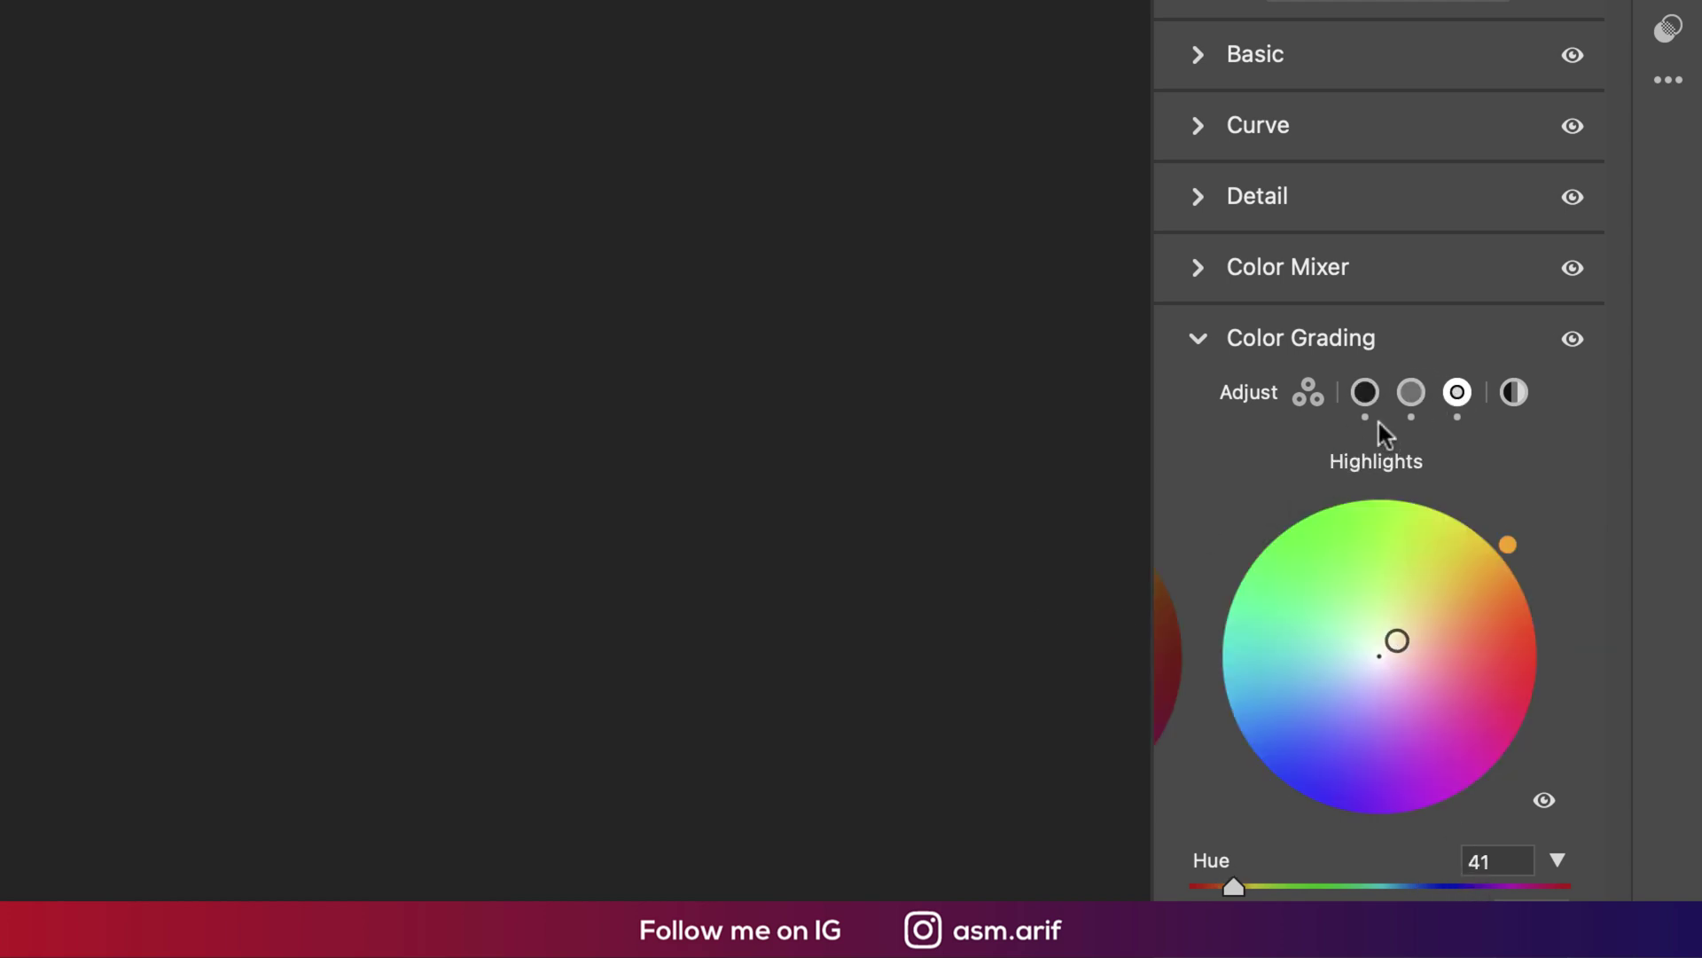
pyautogui.click(1498, 861)
pyautogui.scroll(-6, 1498, 798)
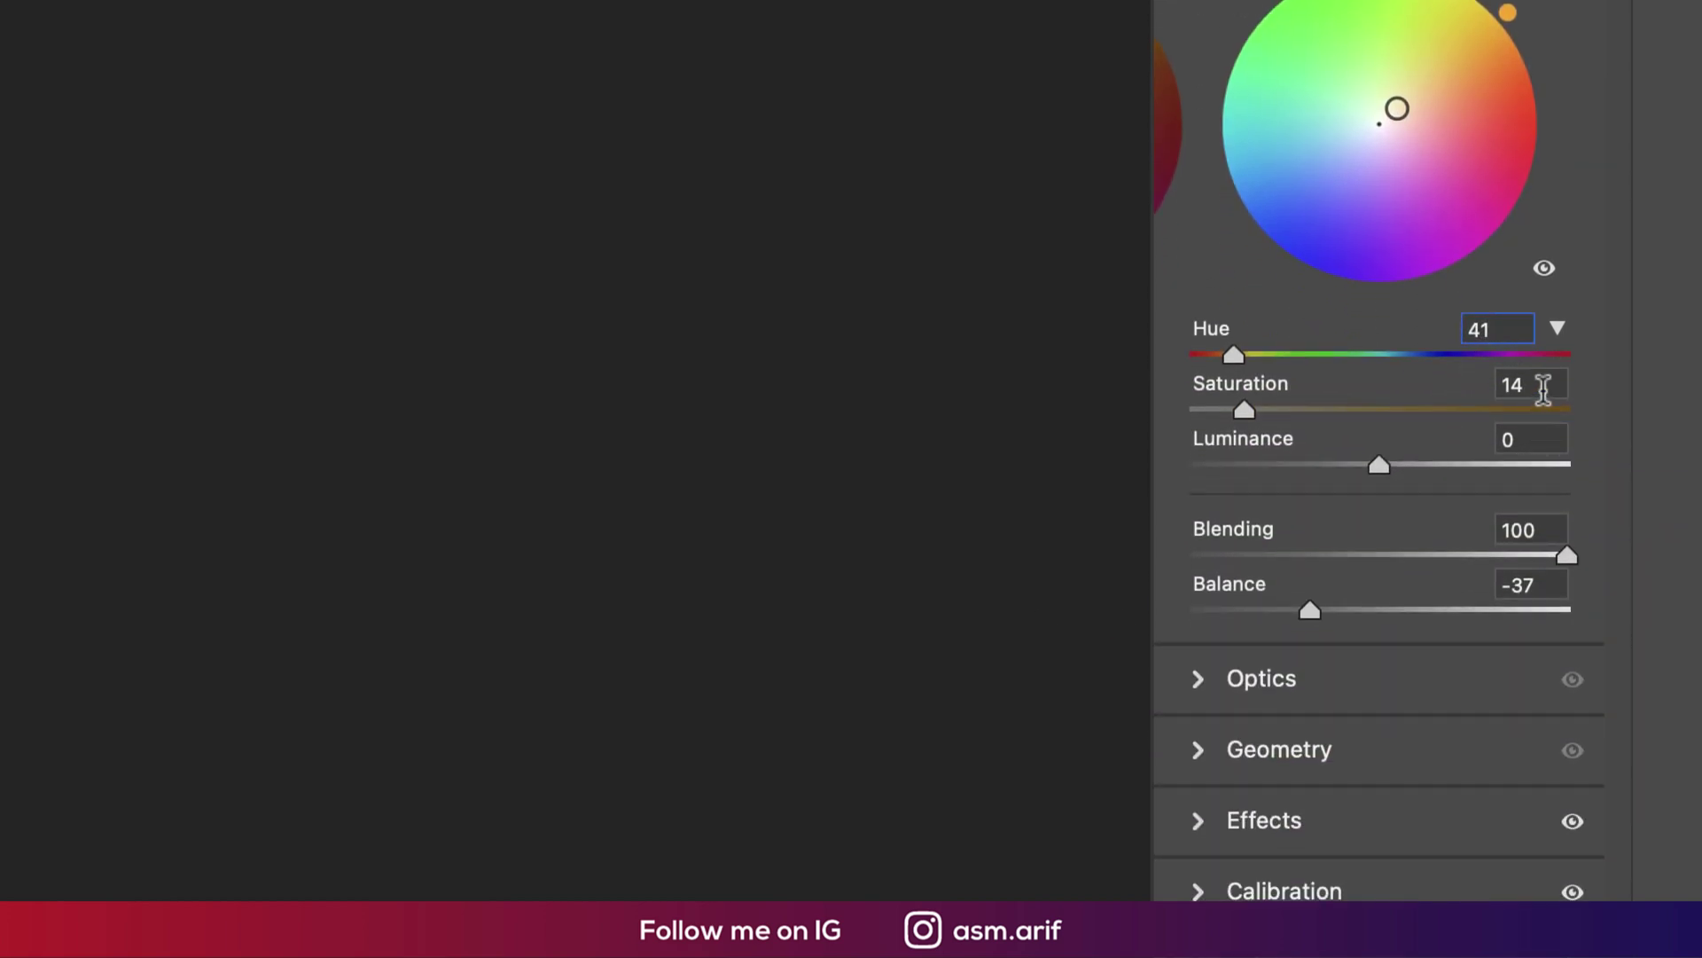
pyautogui.click(1543, 390)
pyautogui.scroll(1, 1372, 85)
pyautogui.scroll(4, 1201, 174)
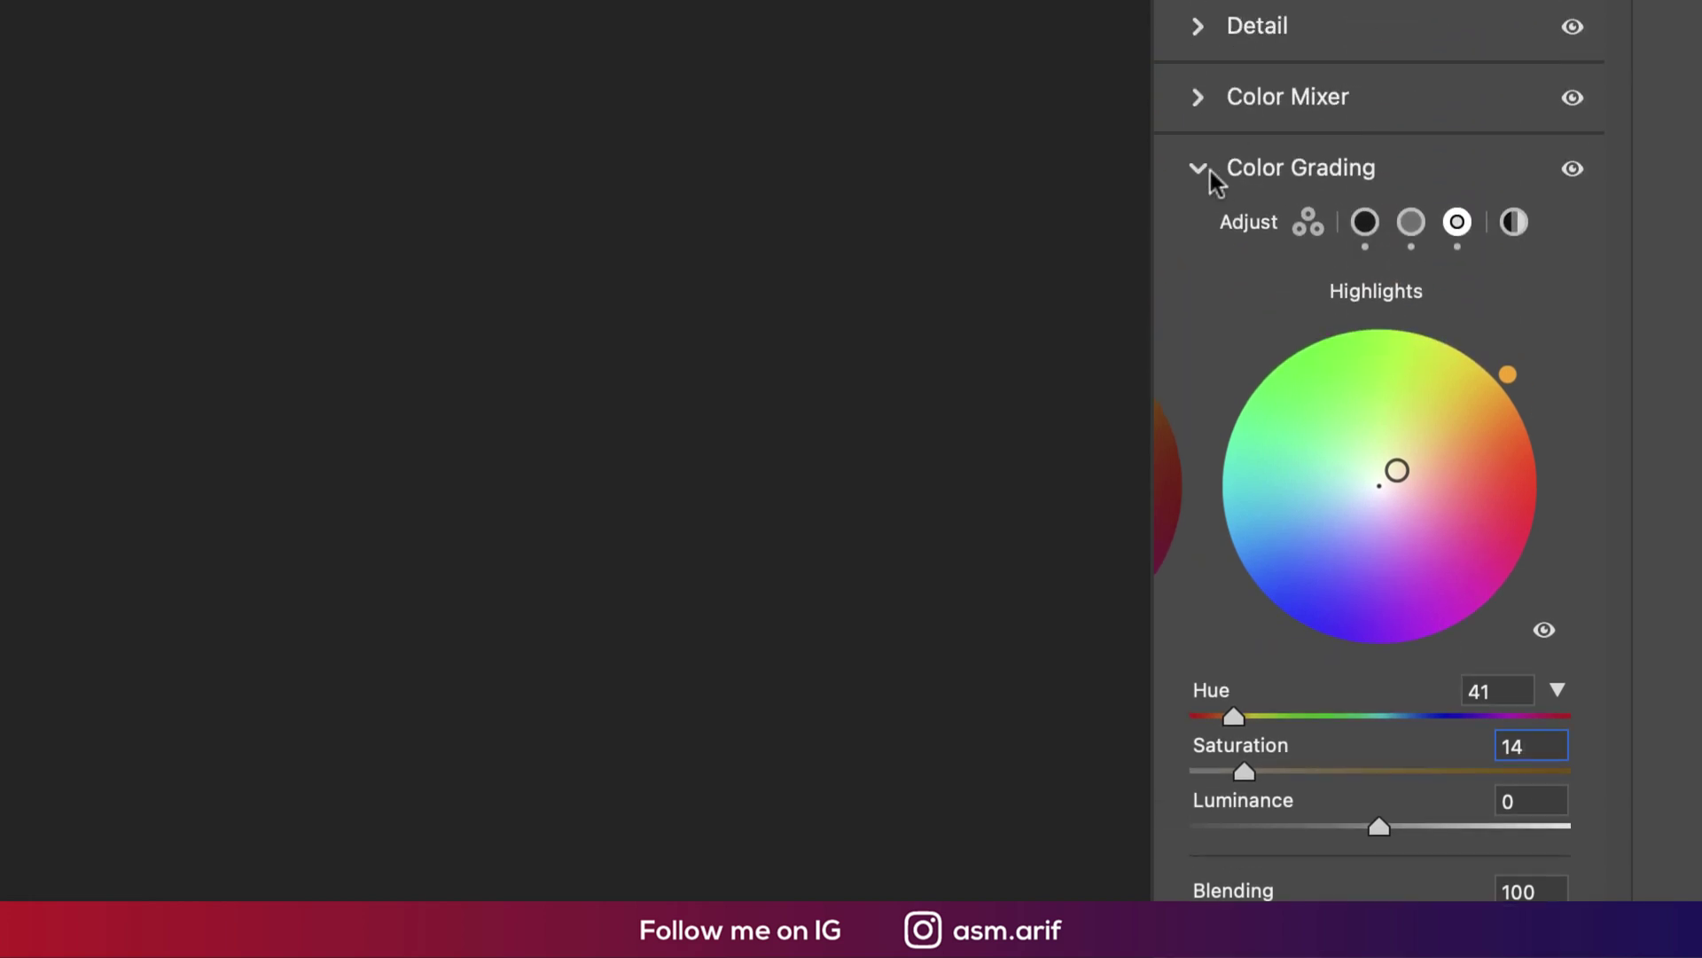
pyautogui.click(1200, 167)
pyautogui.click(1200, 407)
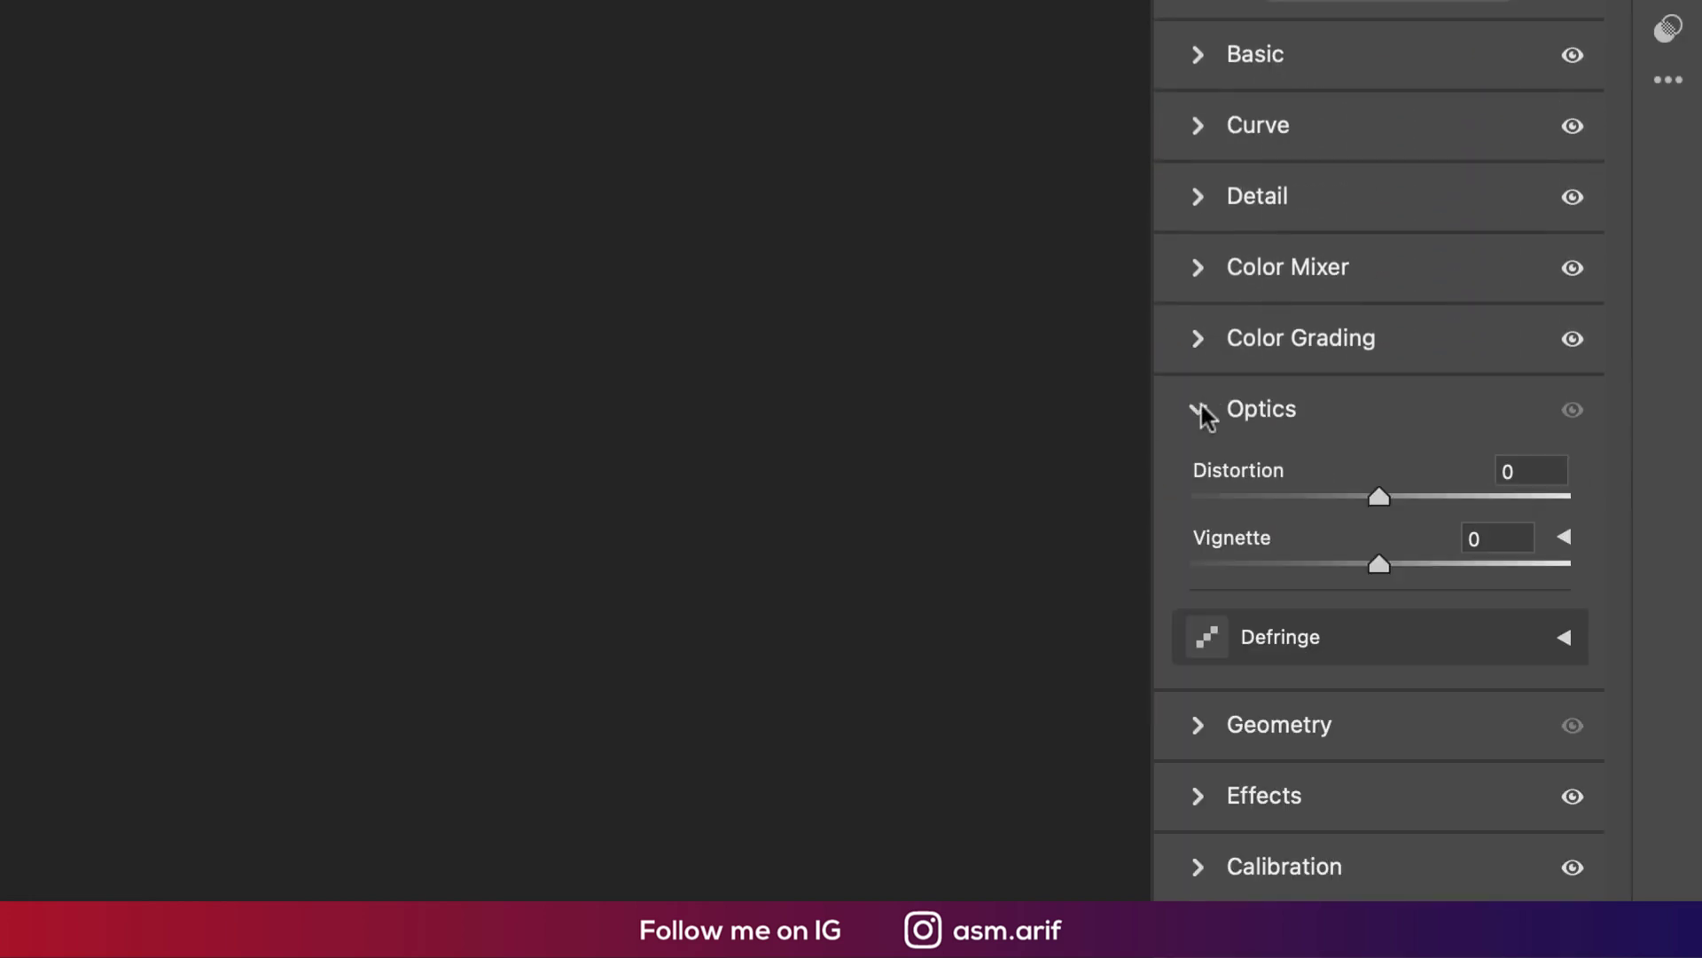
# Step: Review the Optics, Geometry and Effects grain/vignetting panels, moving on to Calibration
pyautogui.click(1200, 406)
pyautogui.click(1199, 478)
pyautogui.click(1199, 479)
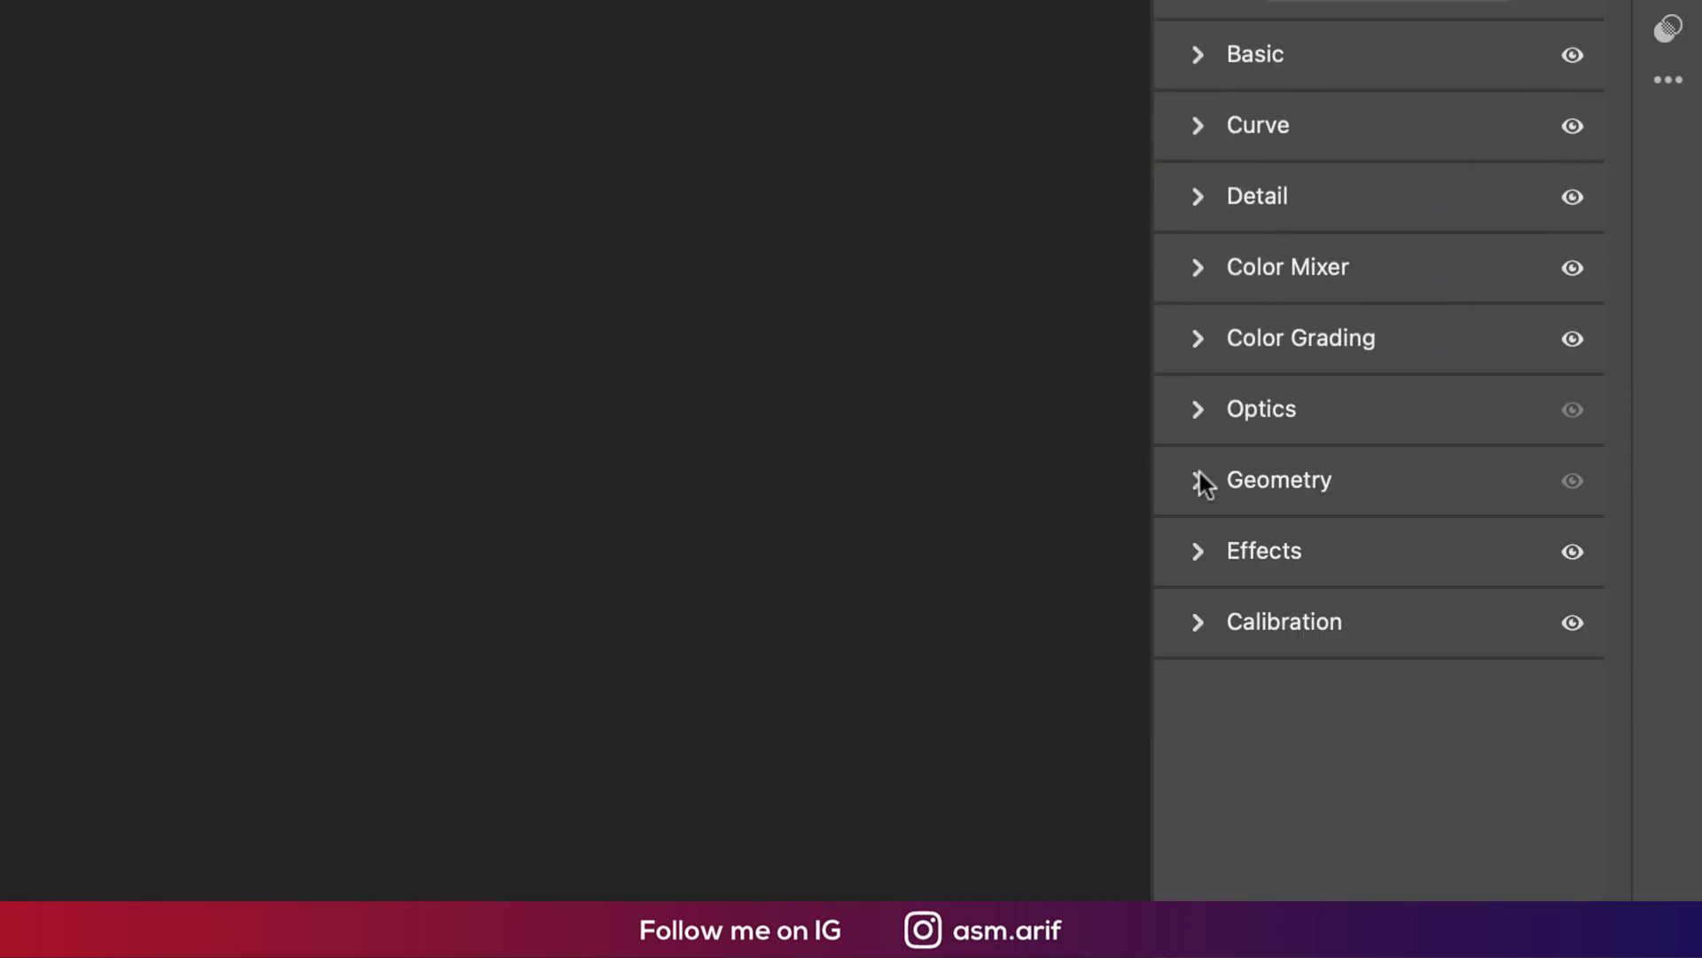
pyautogui.click(1205, 548)
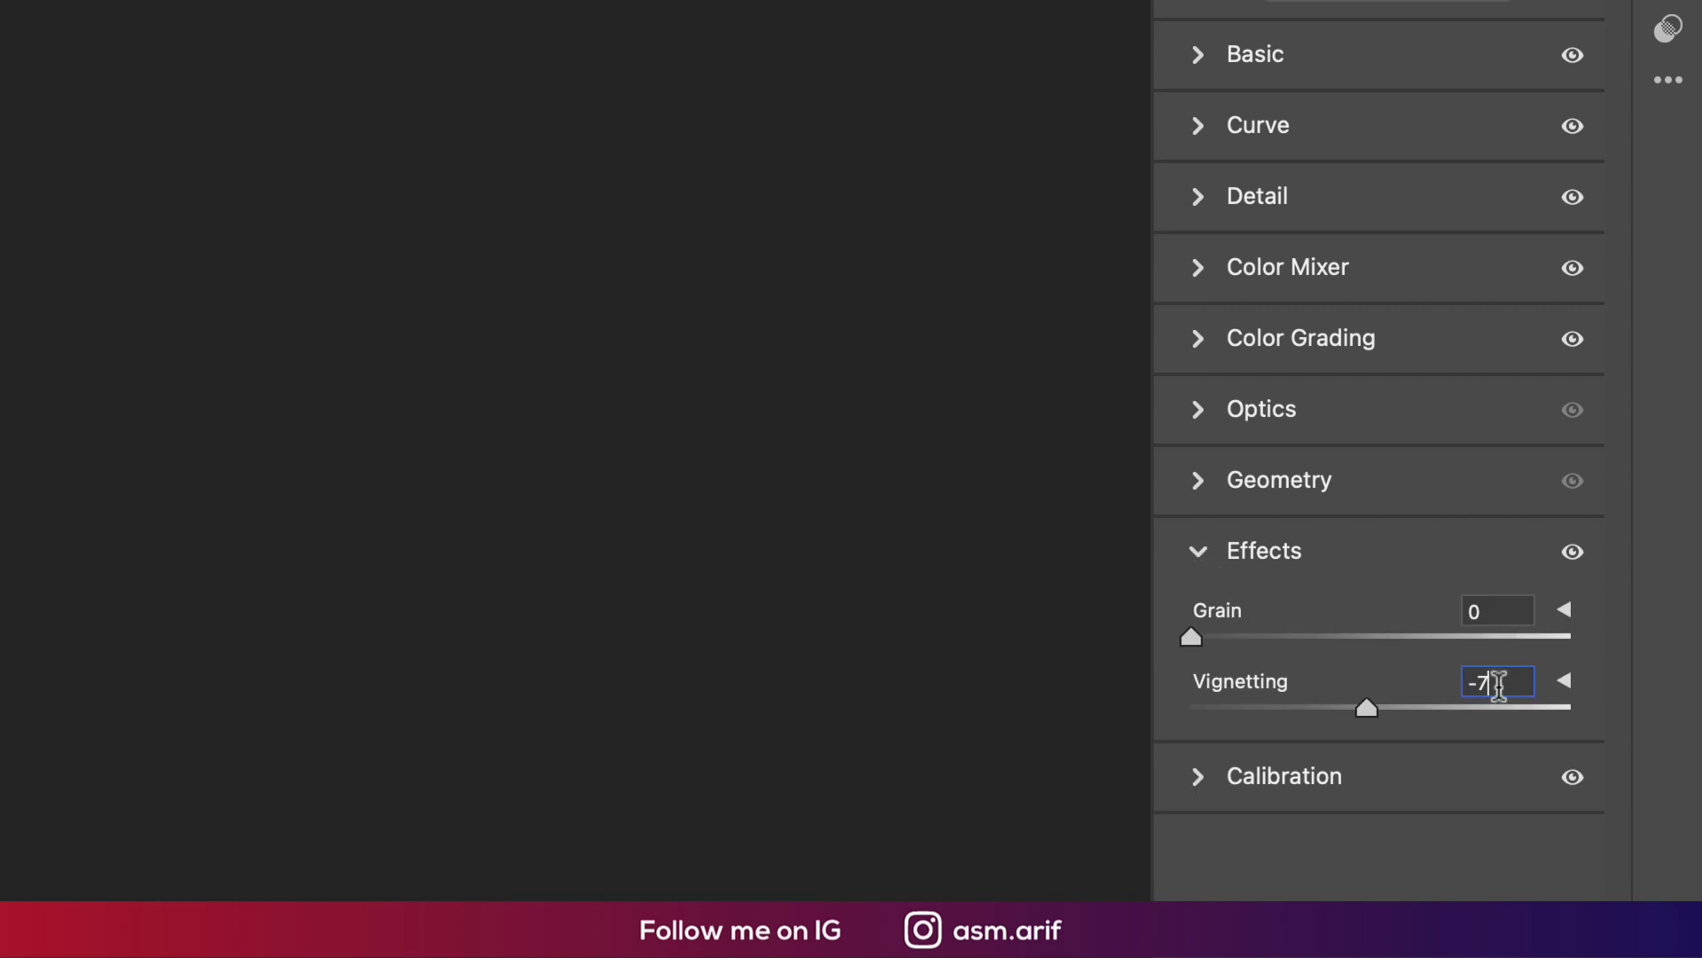
pyautogui.click(1196, 483)
pyautogui.click(1199, 626)
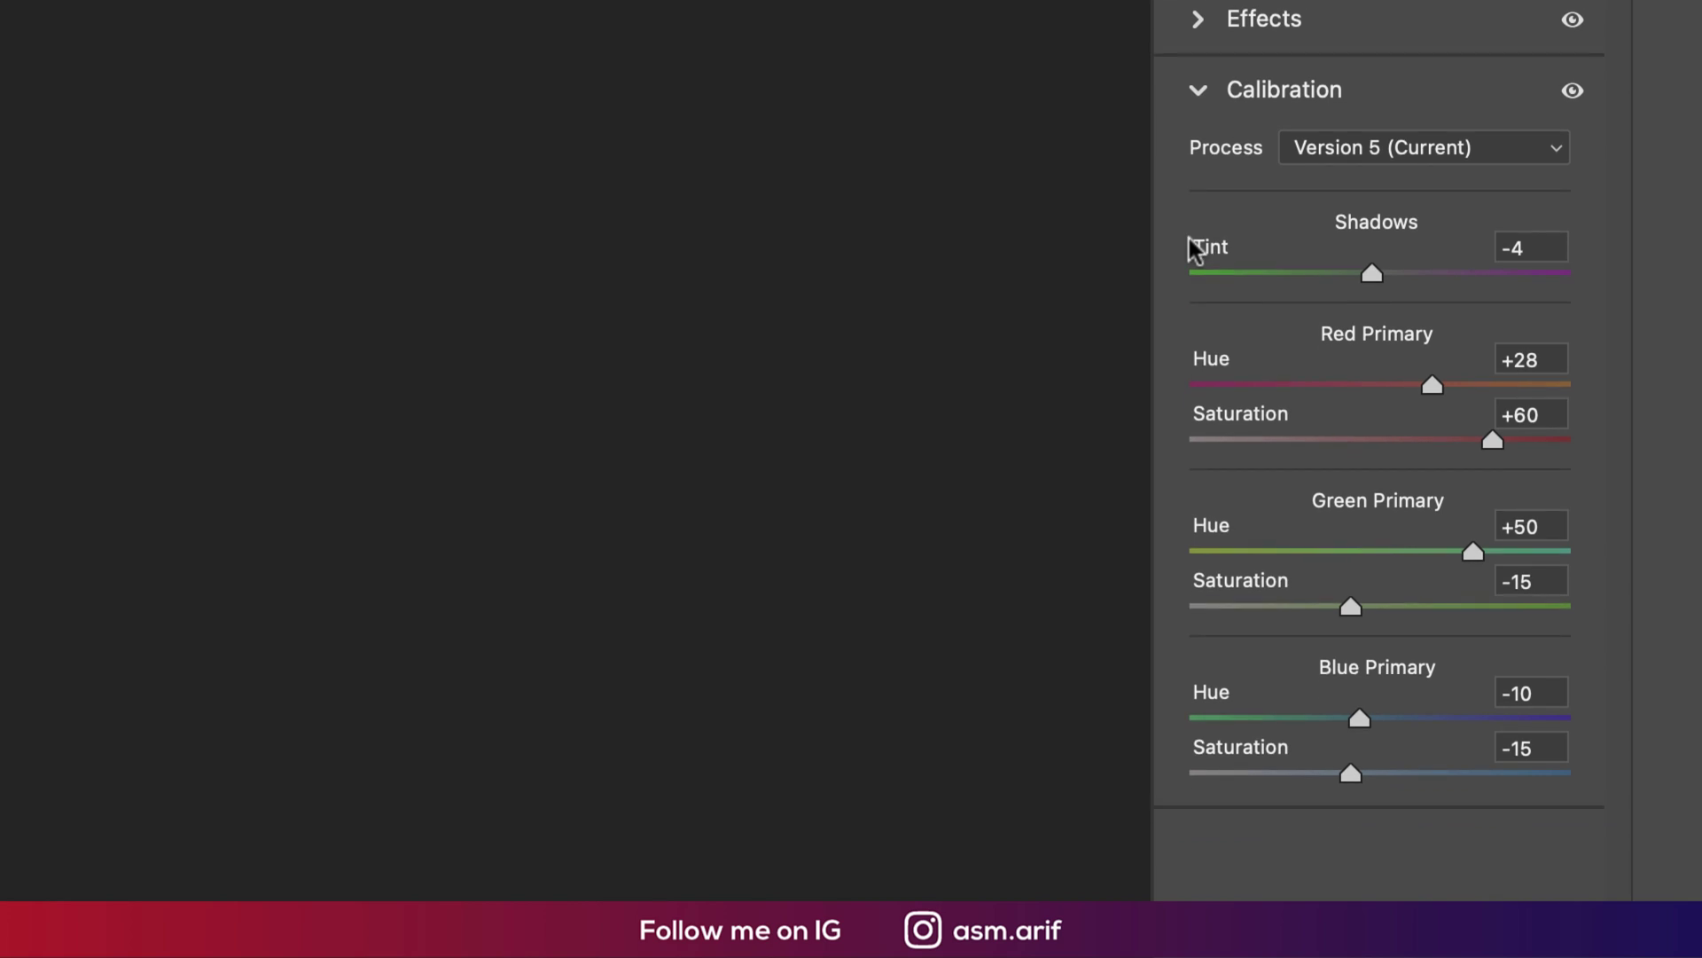
# Step: Confirm calibration: Shadows Tint -4, Red +28/+60, Green +50/-15, Blue -15 saturation, then apply the grade
pyautogui.click(1554, 359)
pyautogui.click(1553, 247)
pyautogui.click(1538, 414)
pyautogui.click(1553, 527)
pyautogui.click(1548, 576)
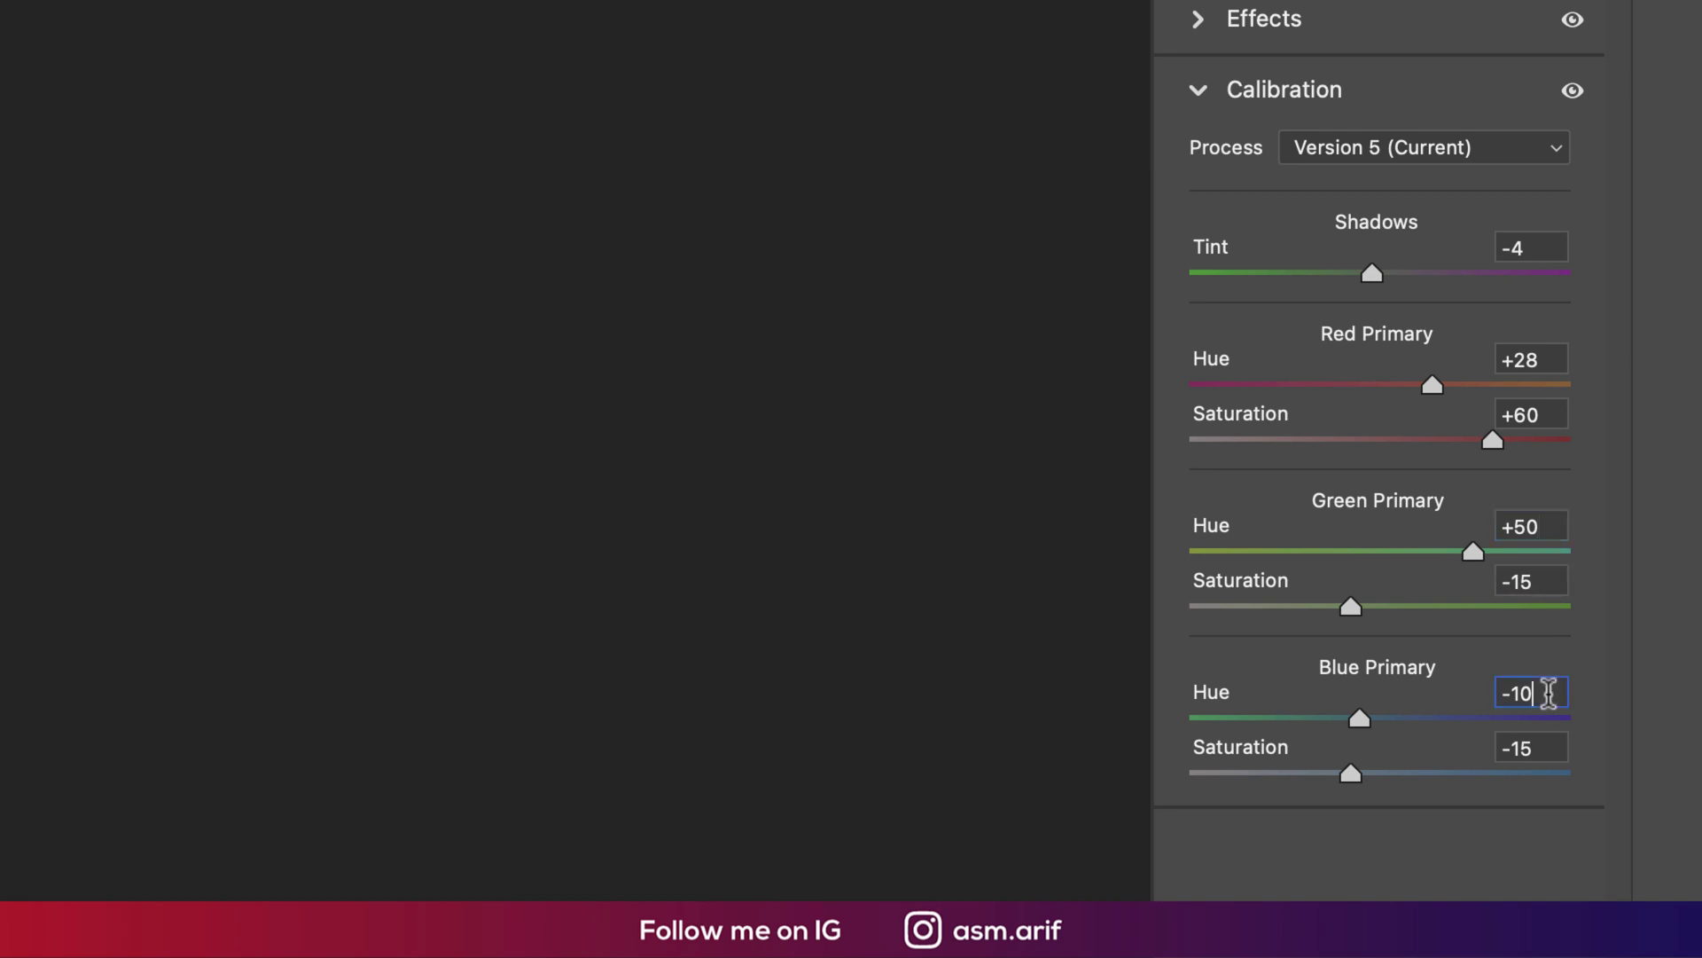
pyautogui.click(1557, 749)
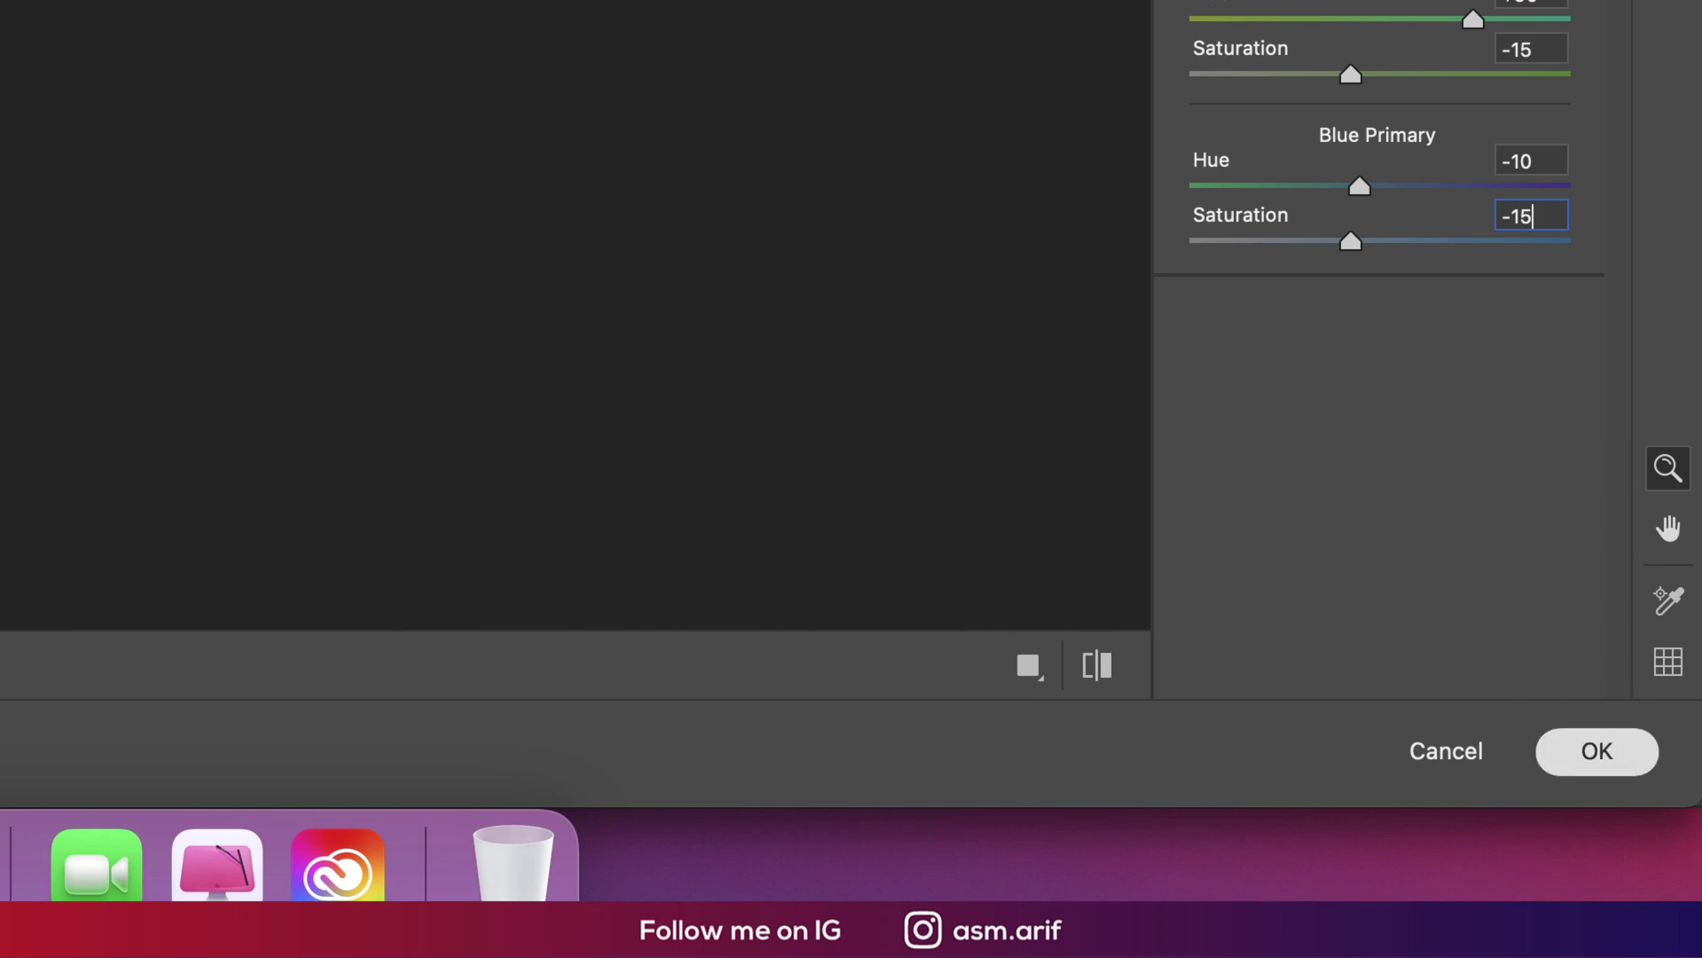
pyautogui.click(1597, 751)
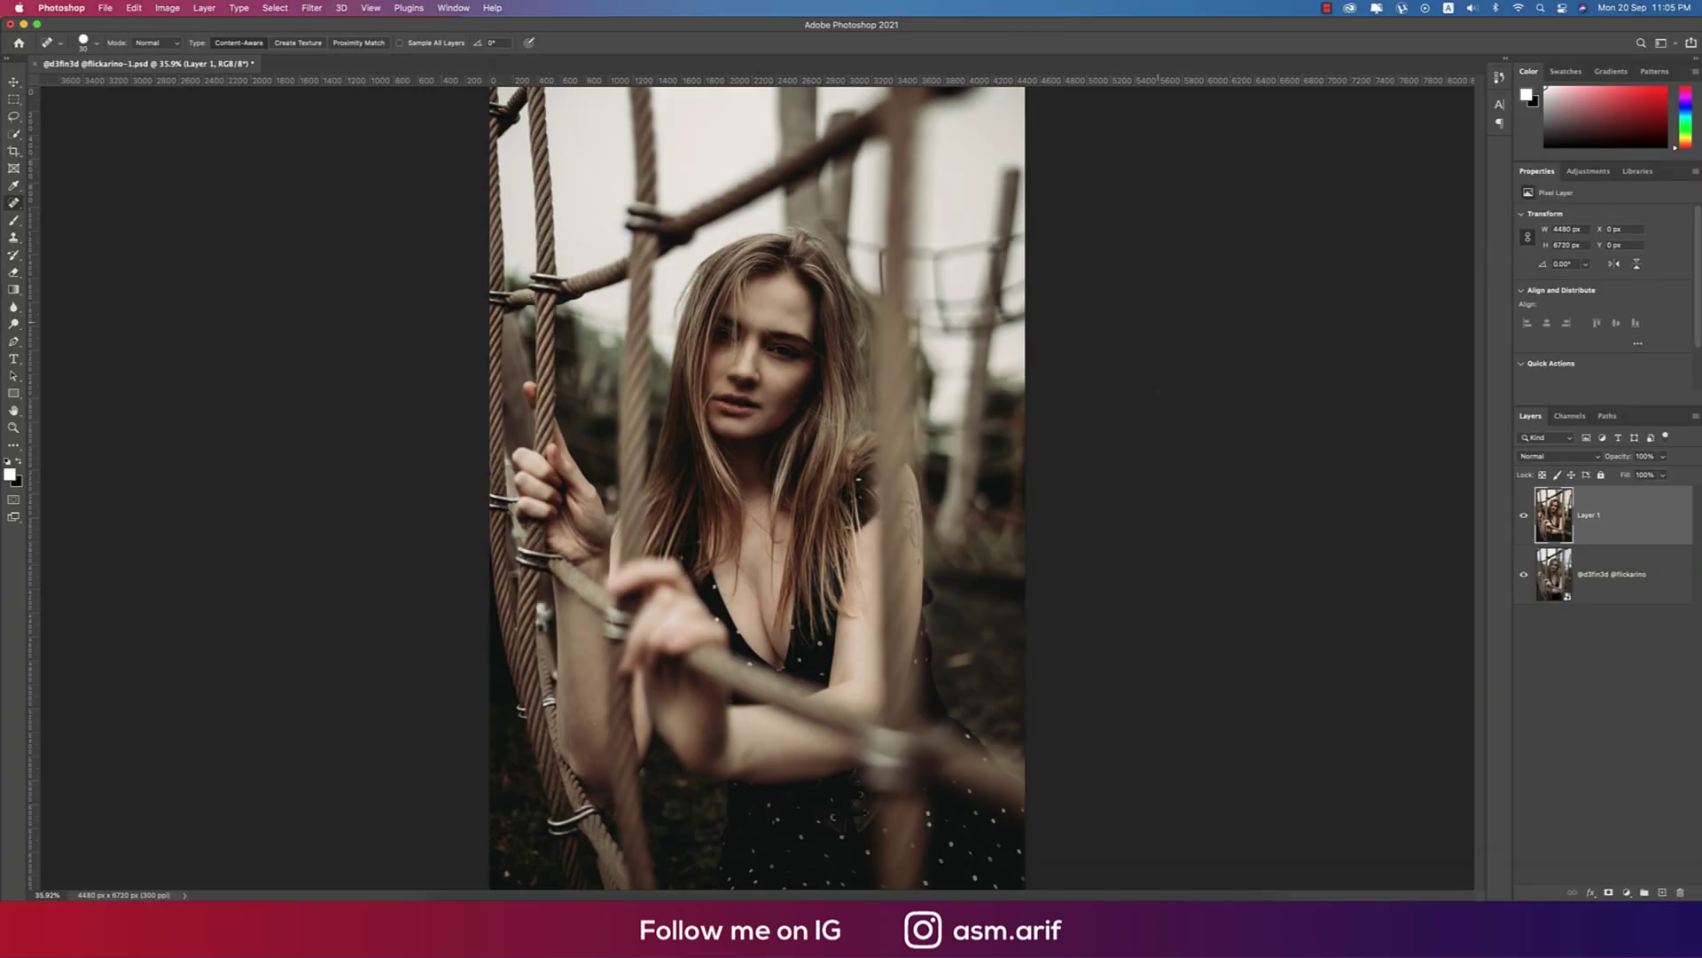
# Step: With the Move tool active, launch Nik Color Efex Pro 4 and choose the Cross Processing filter
pyautogui.click(14, 82)
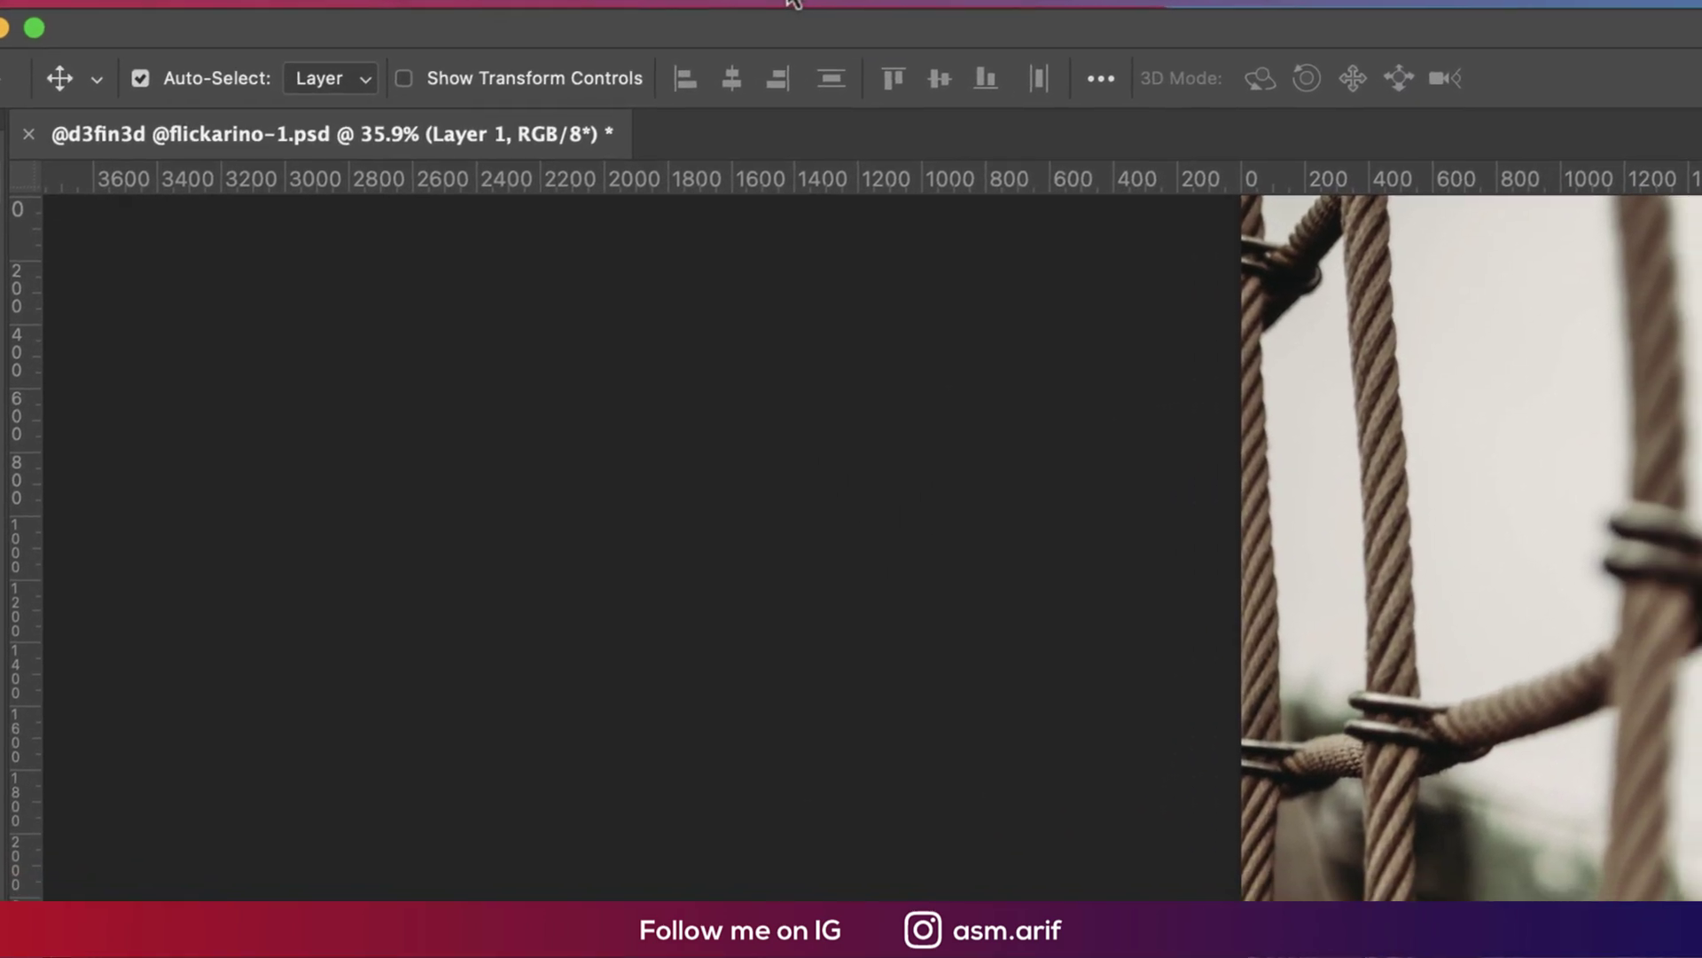
pyautogui.click(831, 22)
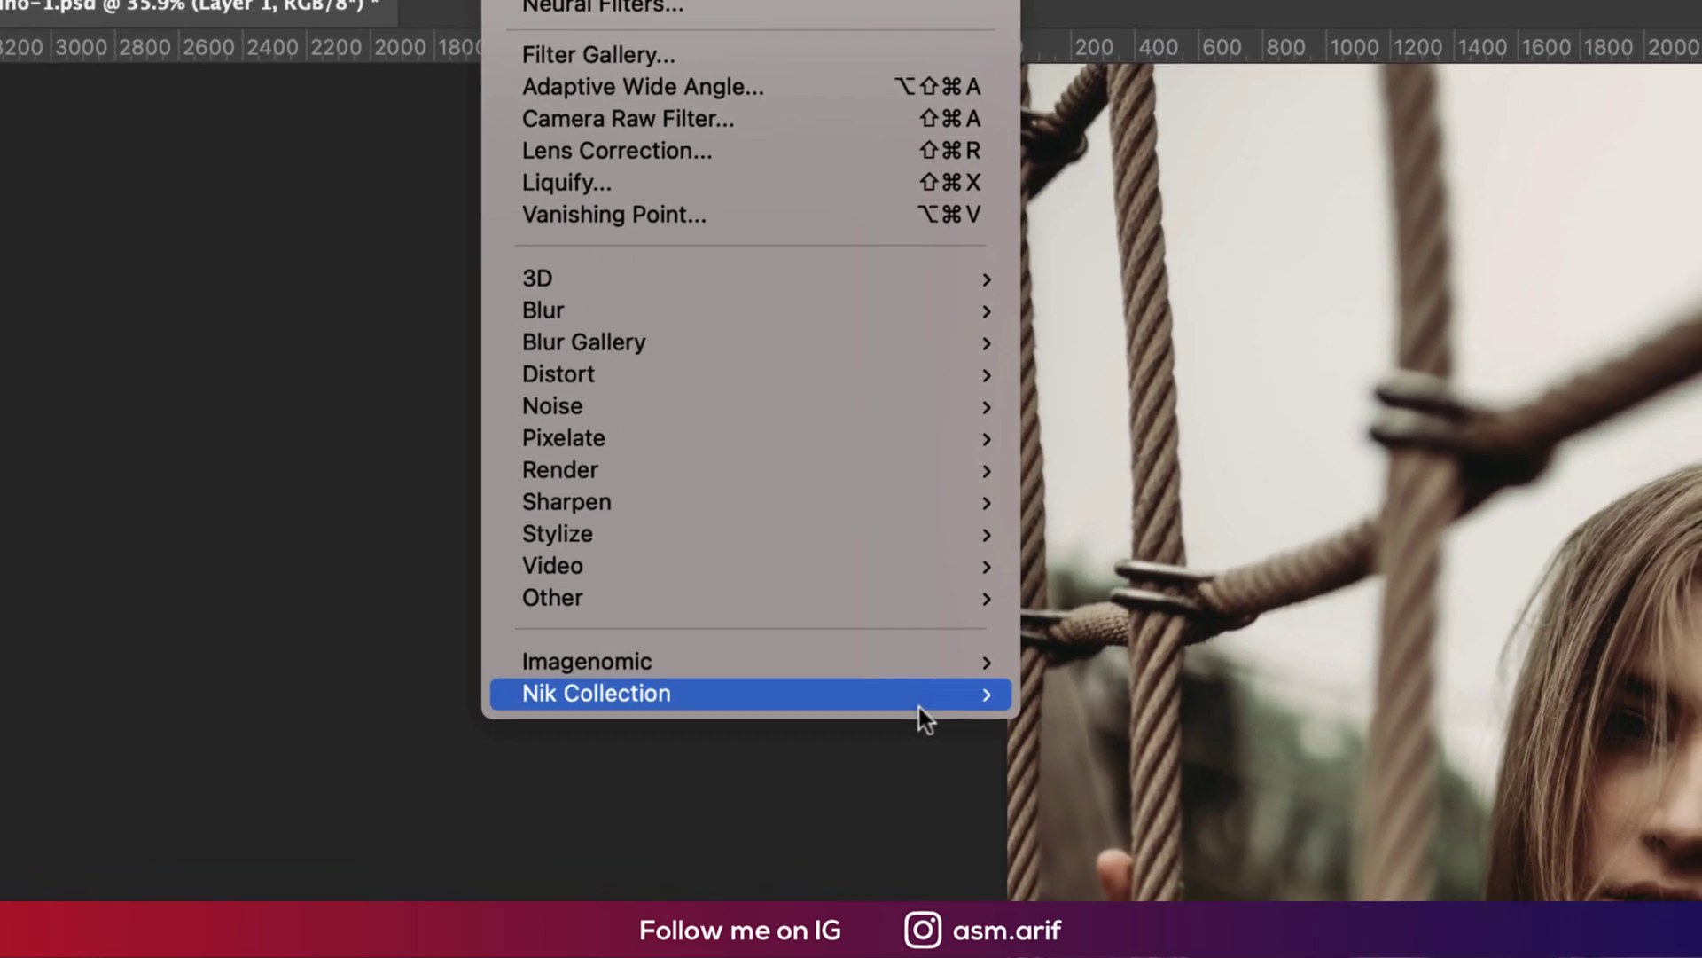
pyautogui.moveTo(922, 709)
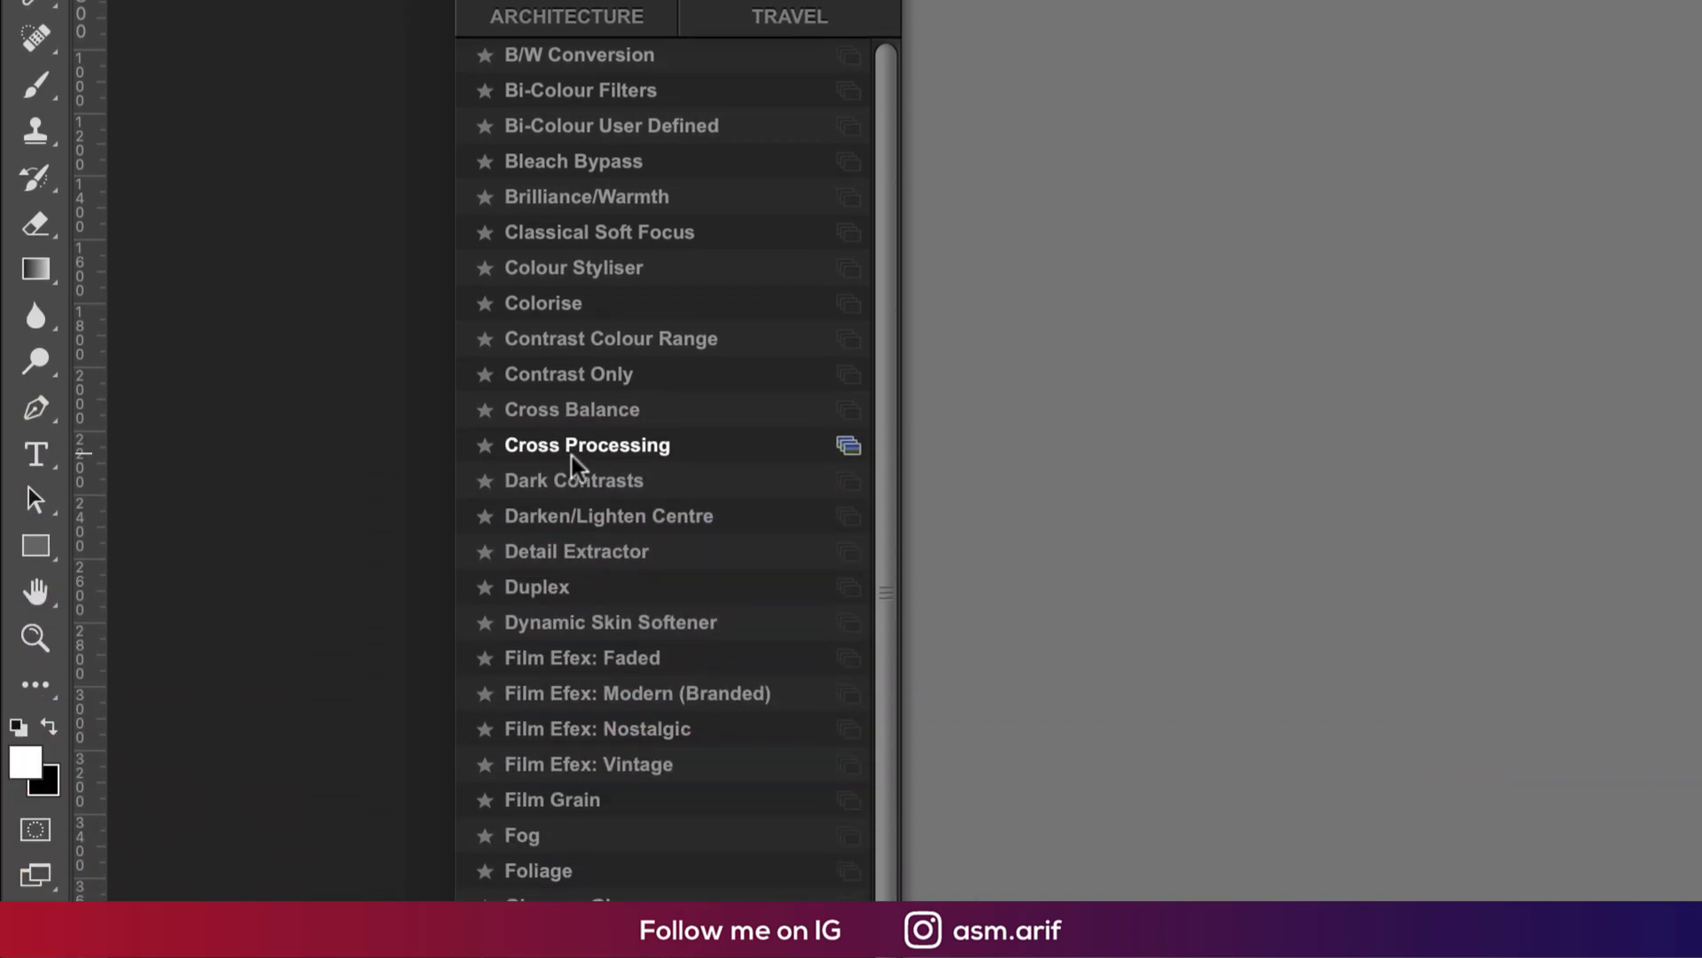
pyautogui.click(572, 424)
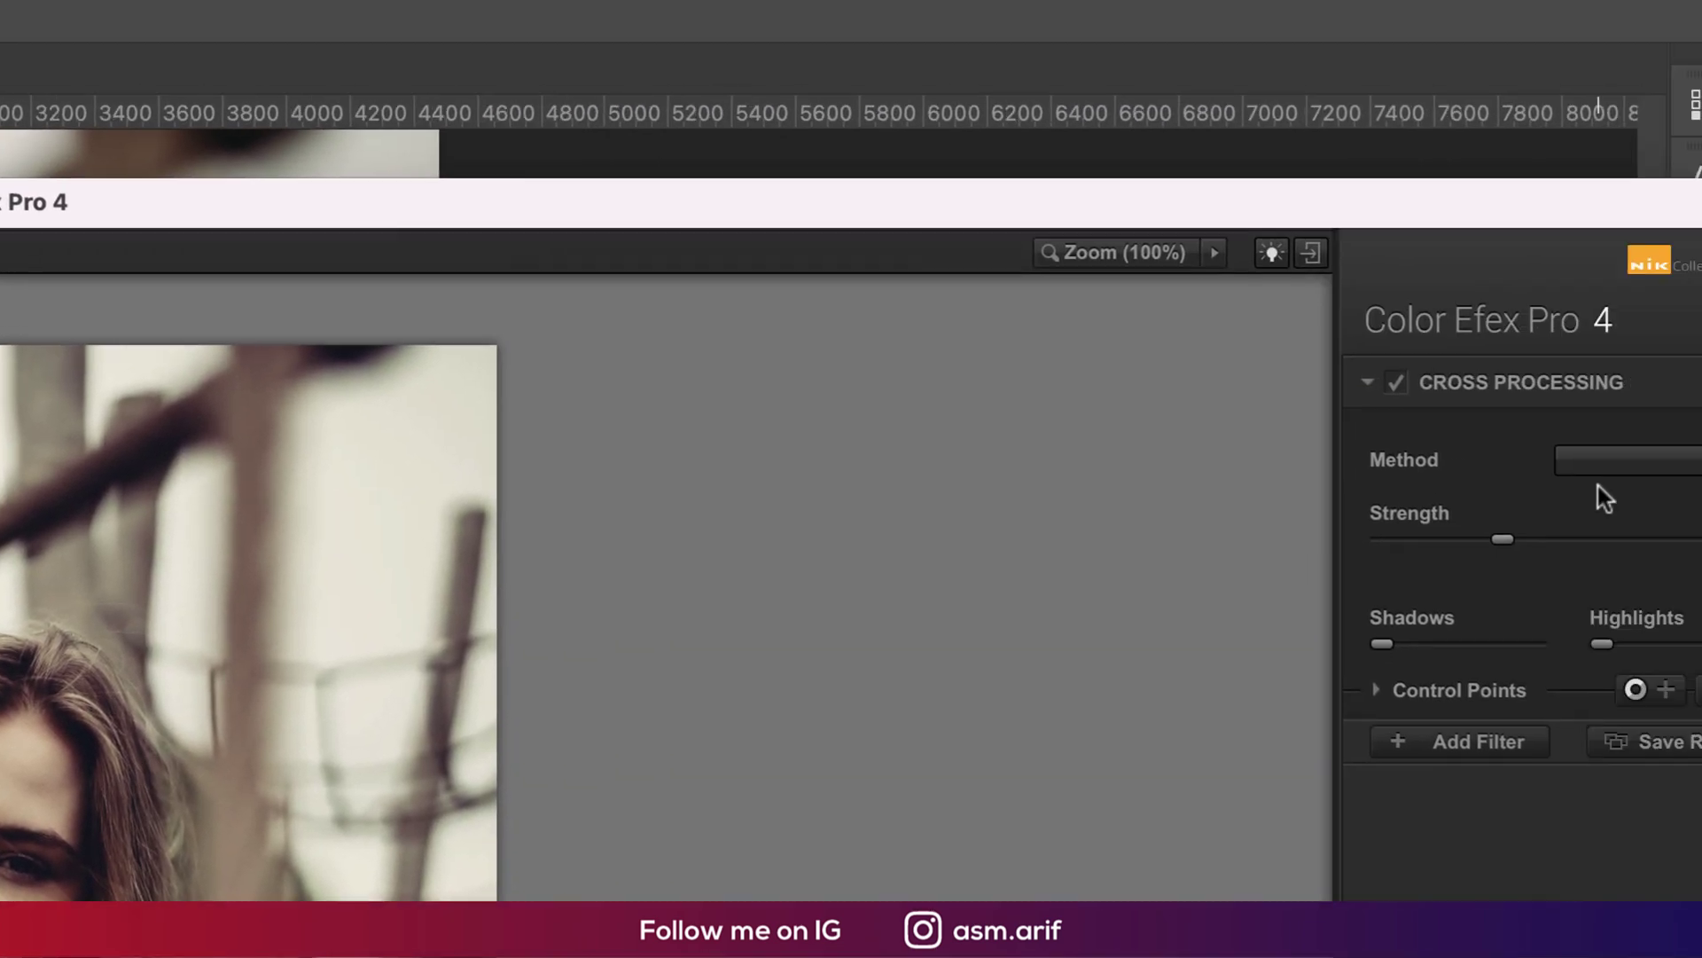
# Step: Set Cross Processing to method L02 with 39% strength, 27% shadows and 18% highlights
pyautogui.click(1598, 486)
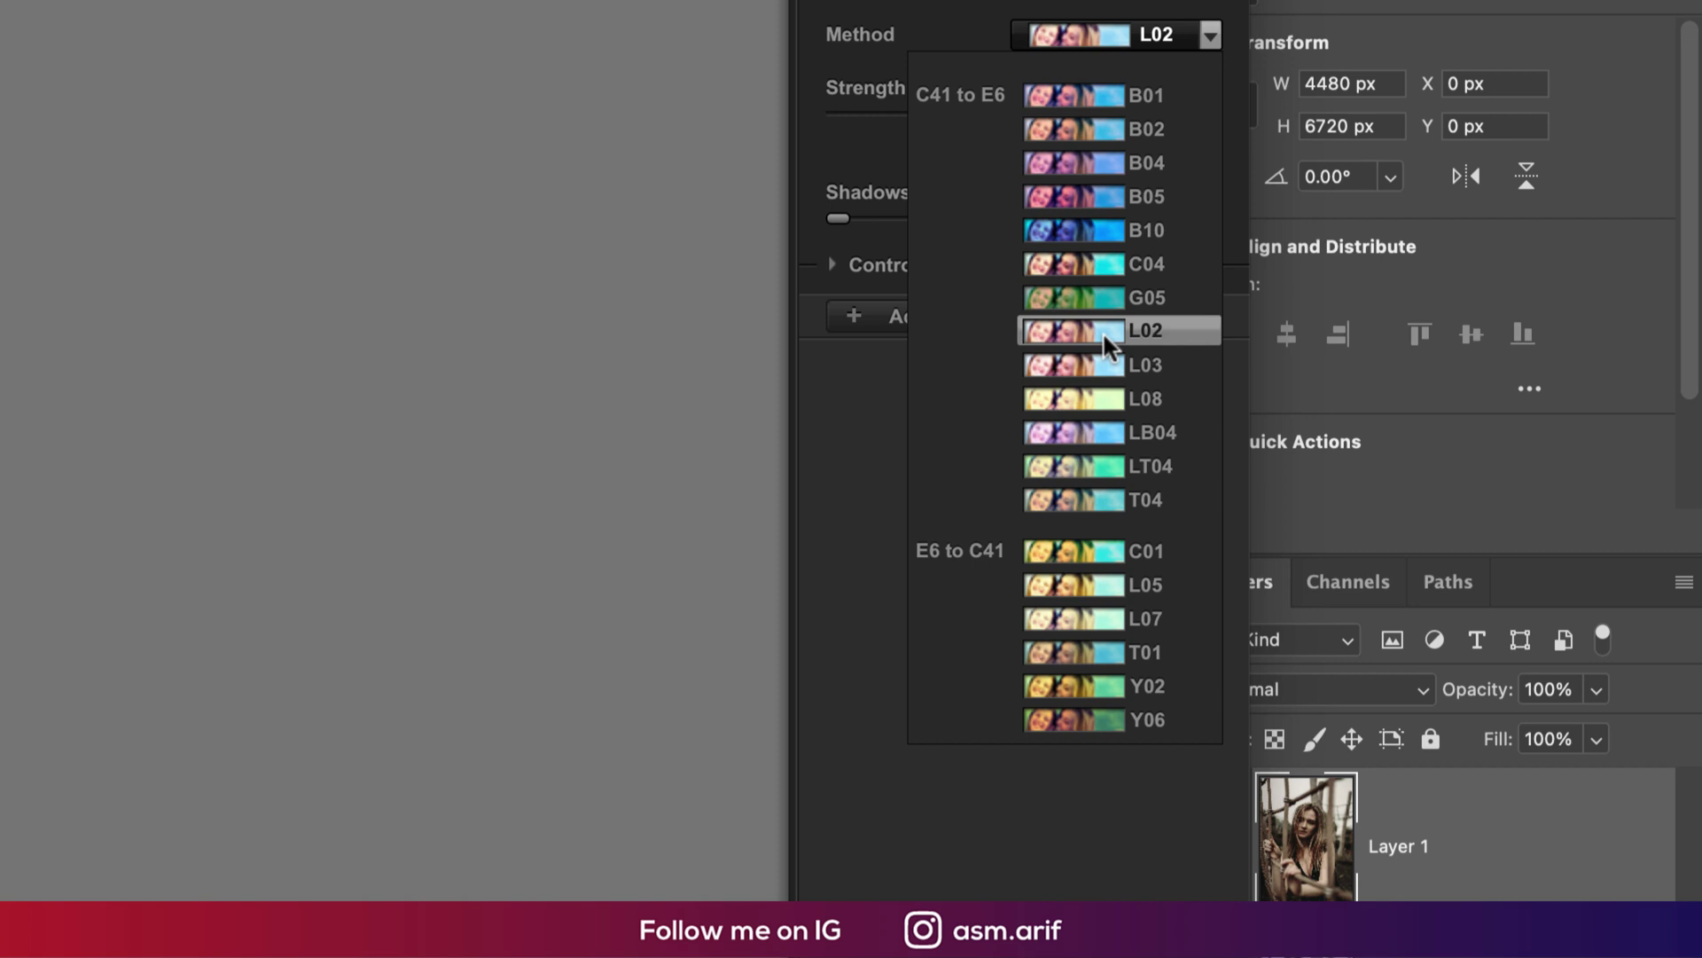
pyautogui.click(1103, 327)
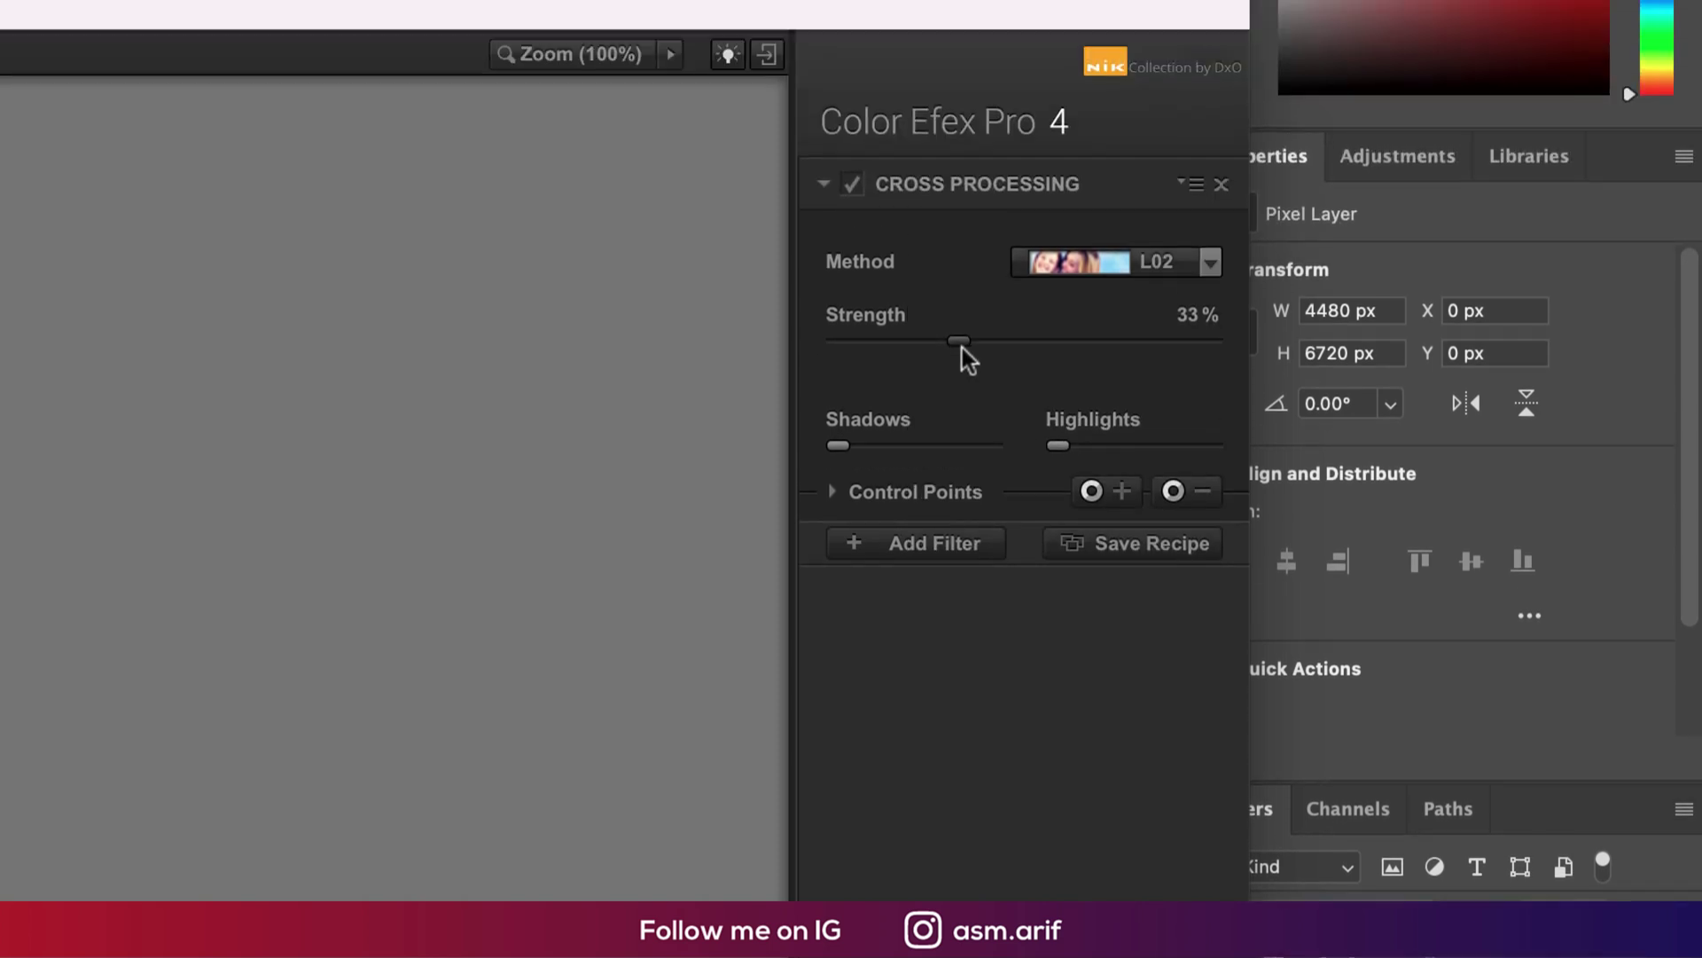
pyautogui.moveTo(959, 109); pyautogui.dragTo(982, 109)
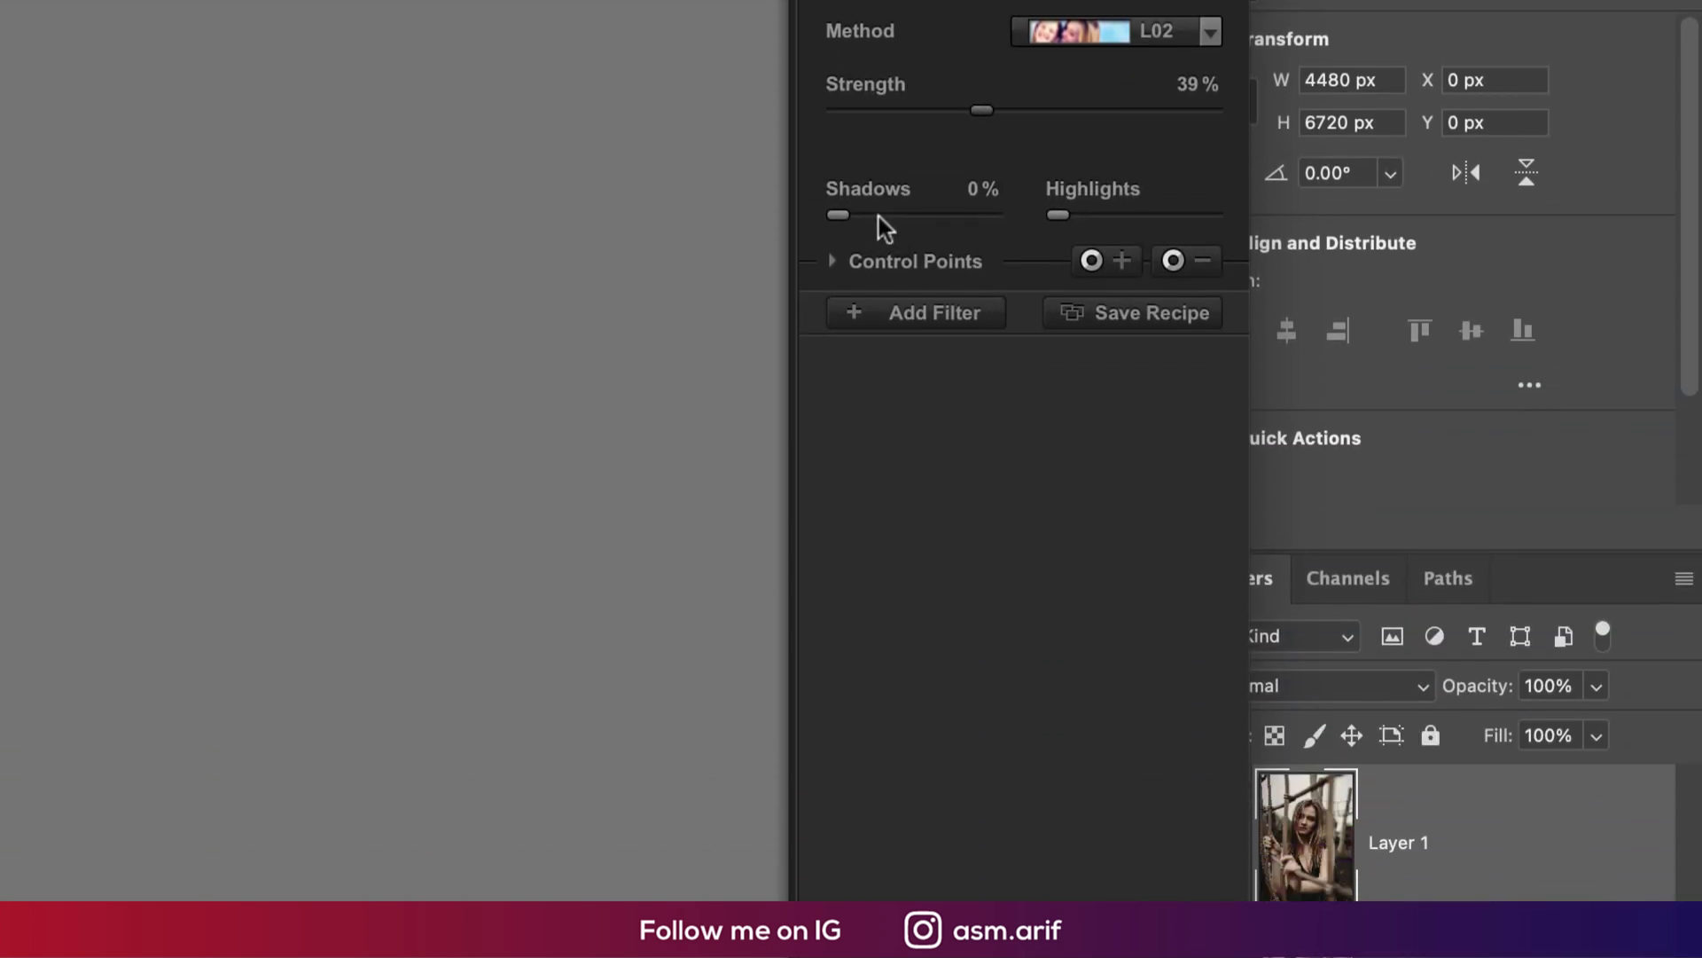
pyautogui.click(879, 216)
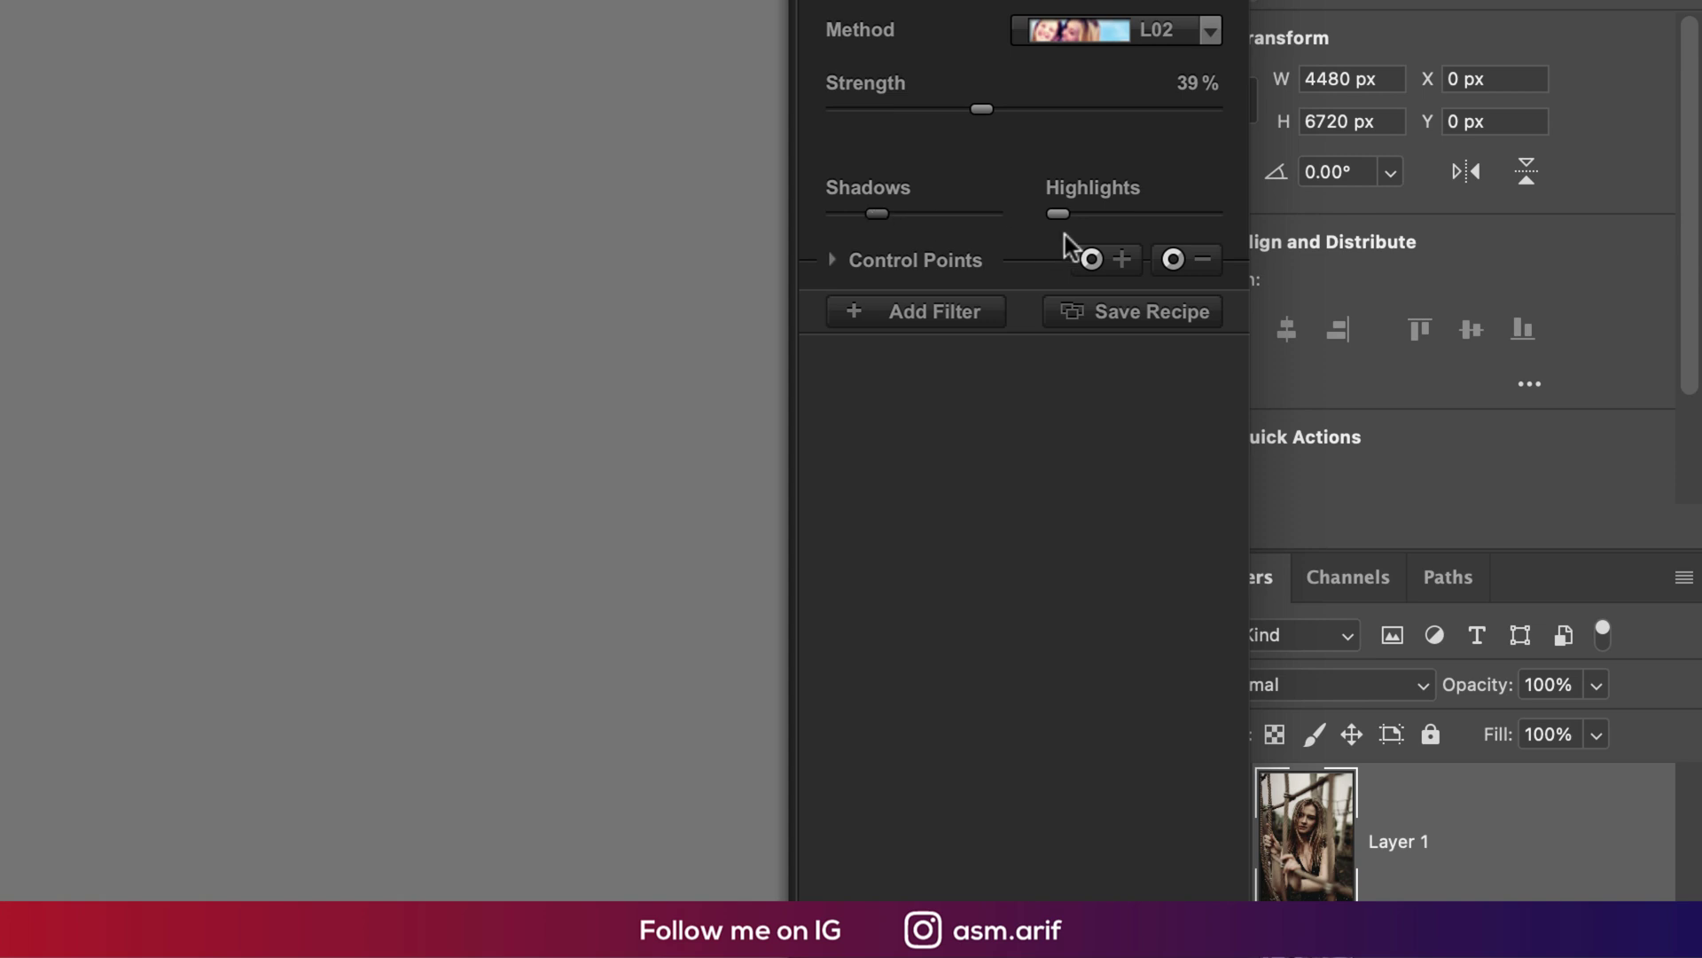
pyautogui.moveTo(1060, 215); pyautogui.dragTo(1099, 226)
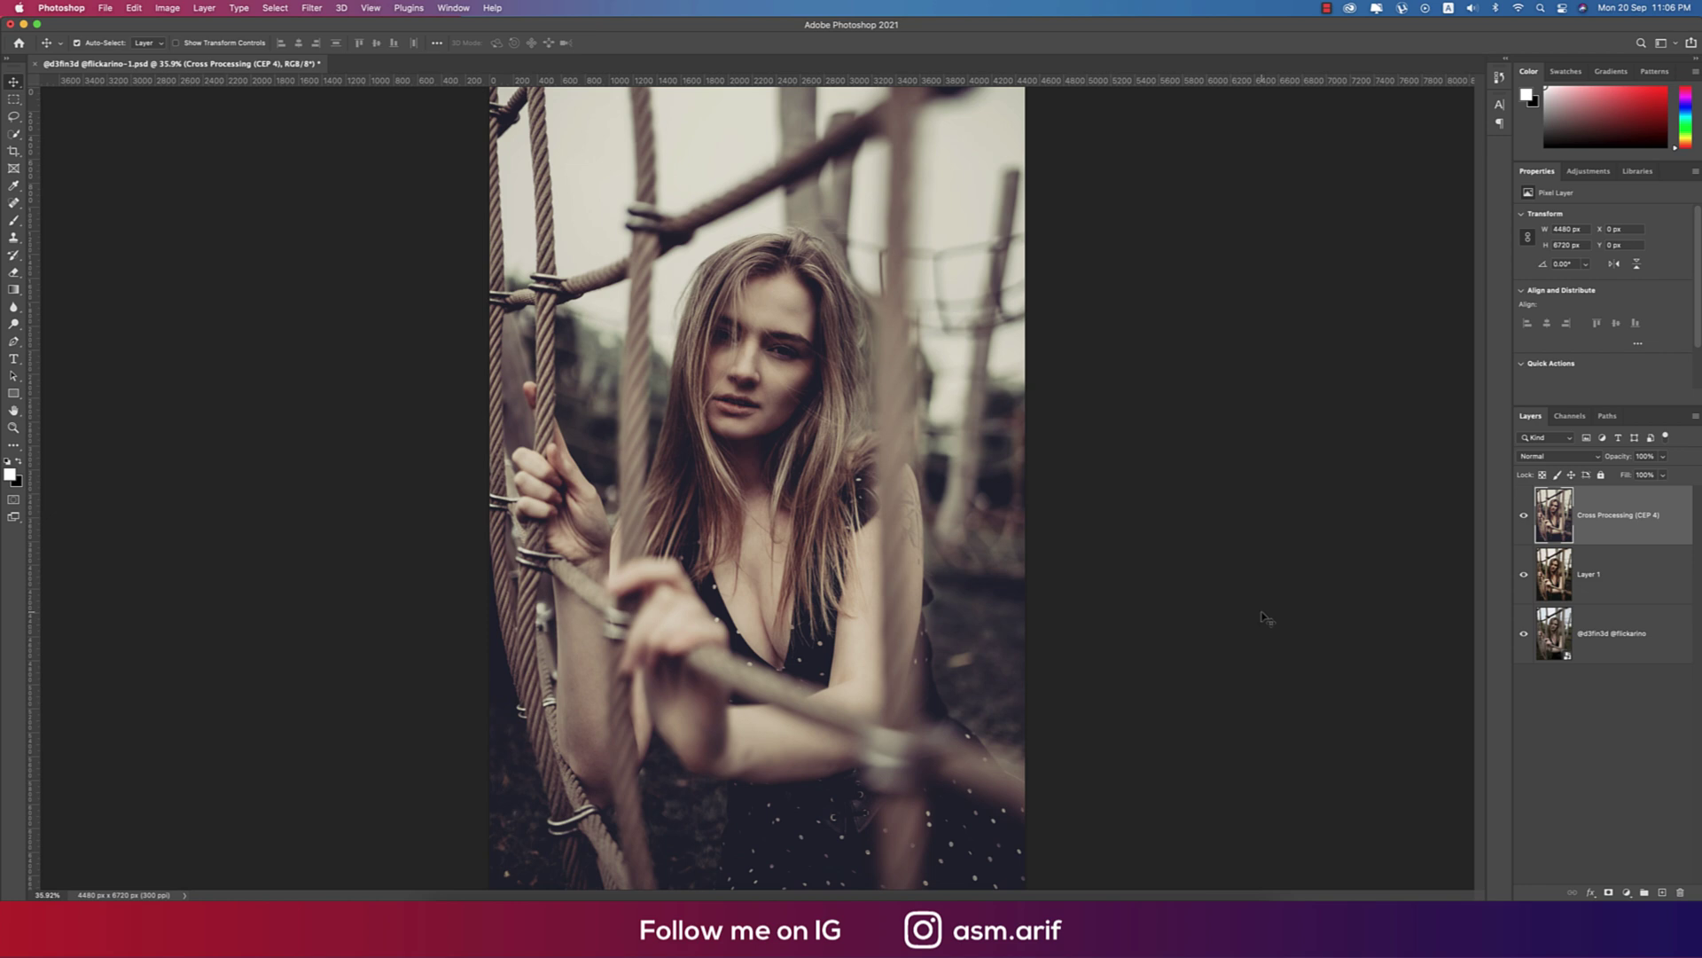
pyautogui.keyDown('alt'); pyautogui.click(1525, 634); pyautogui.keyUp('alt')
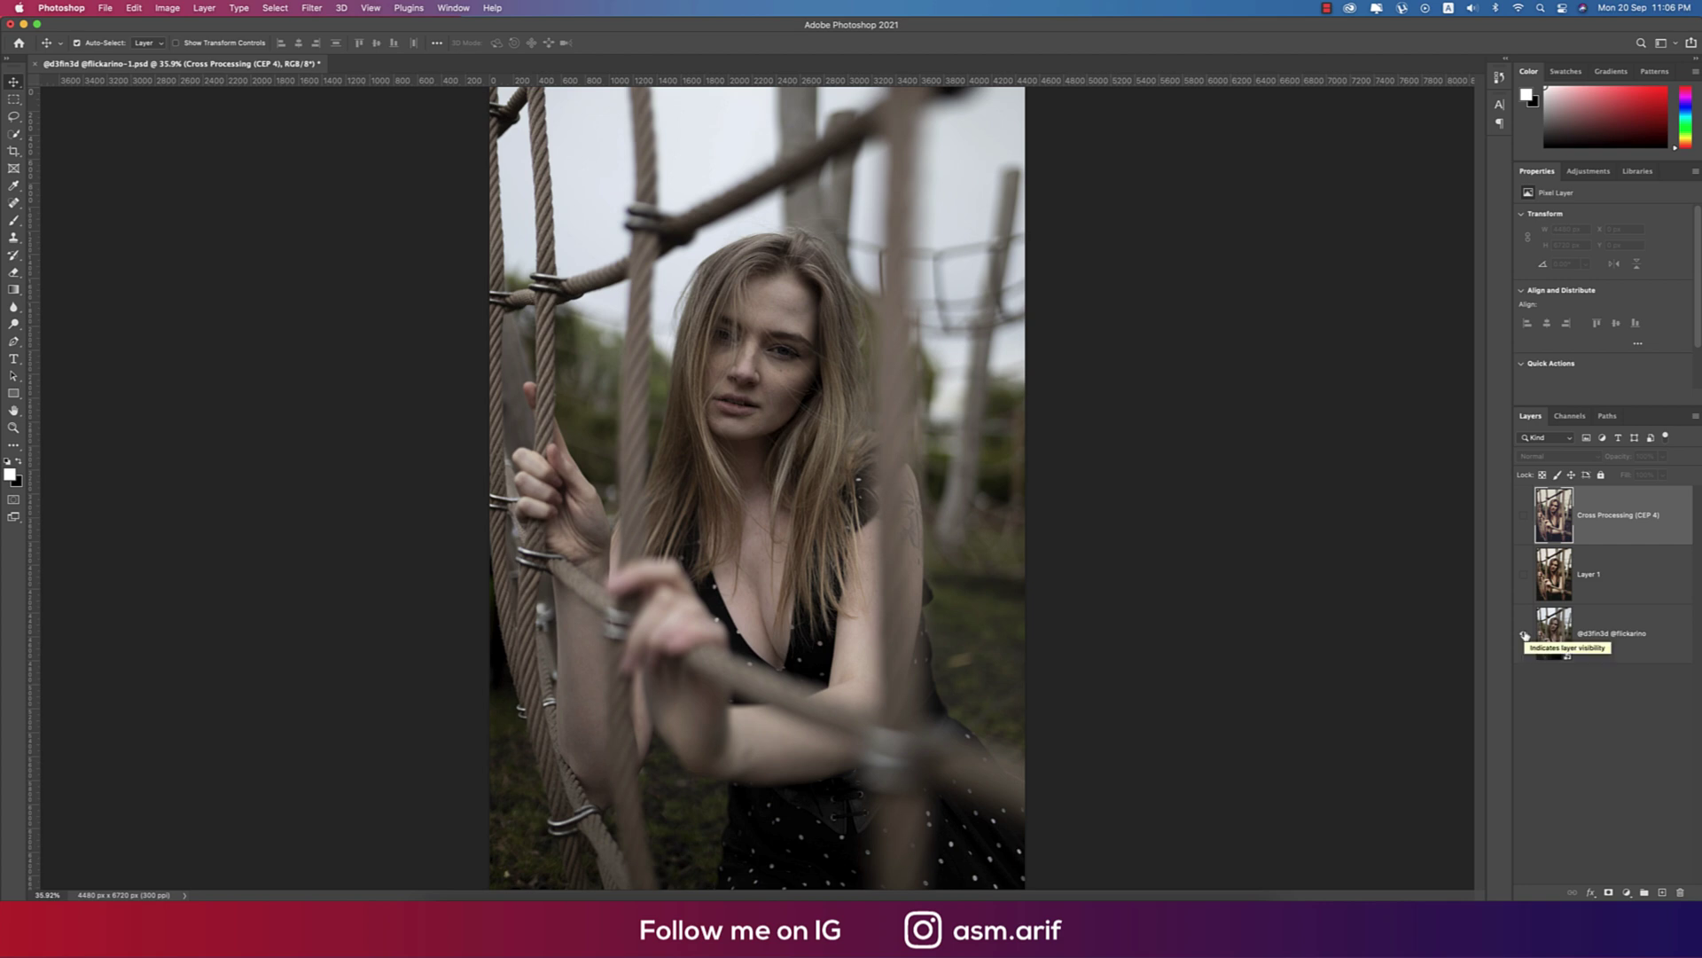
pyautogui.click(1525, 576)
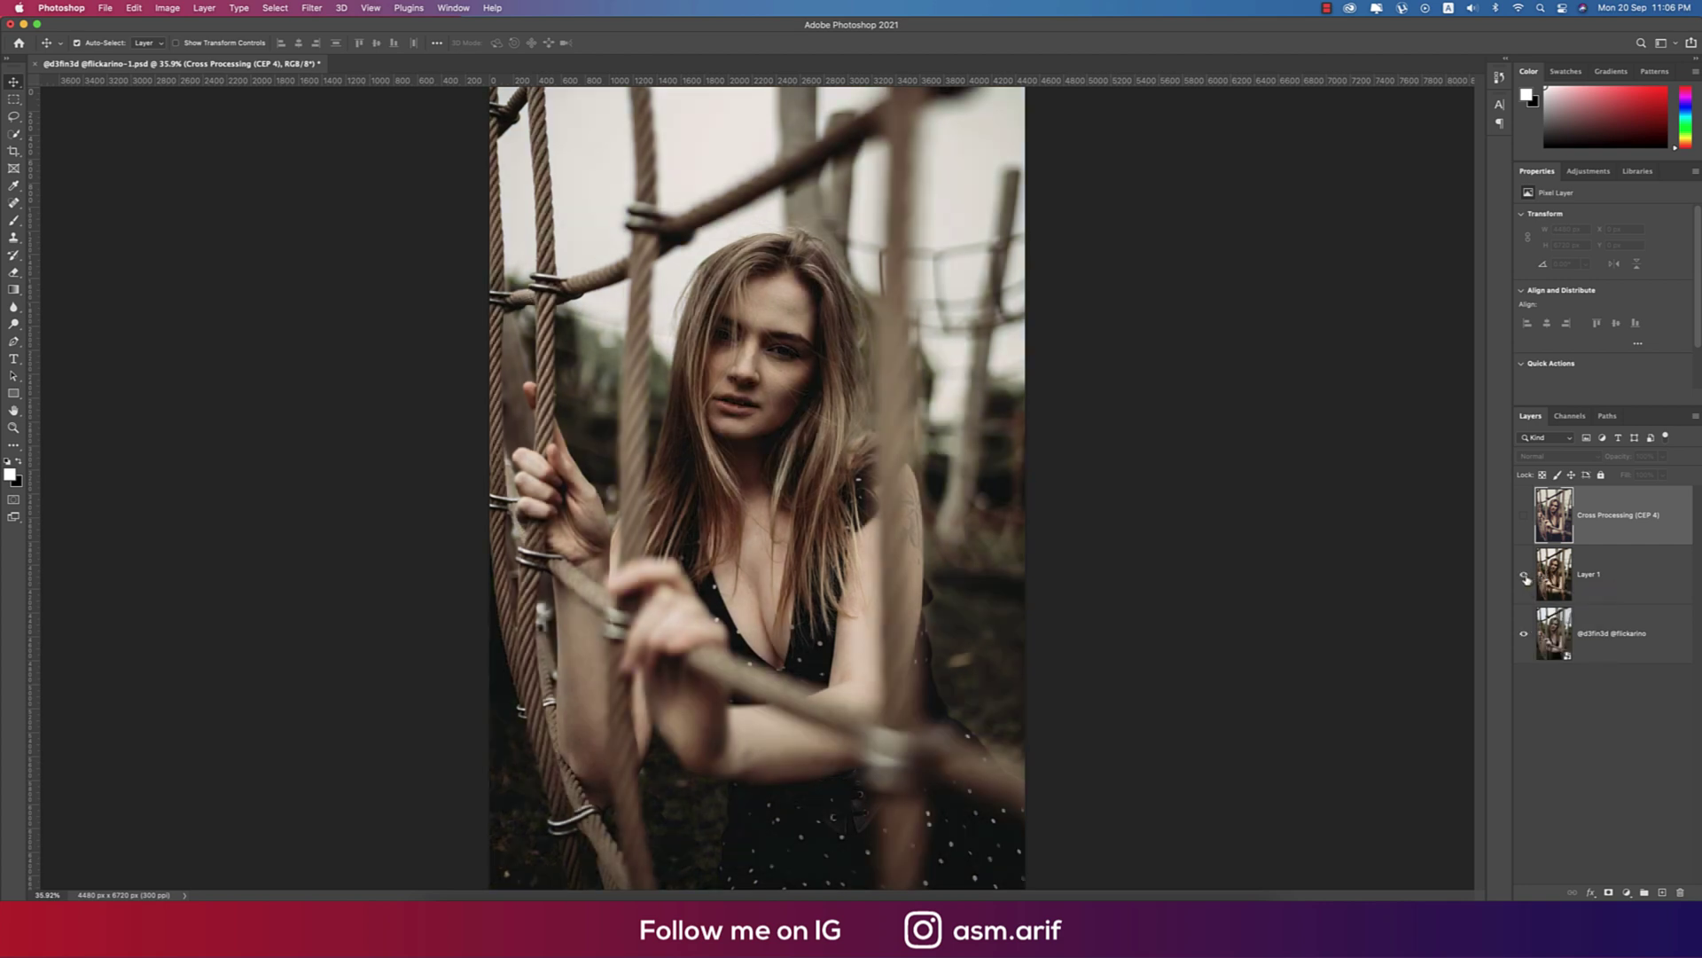
pyautogui.click(1615, 589)
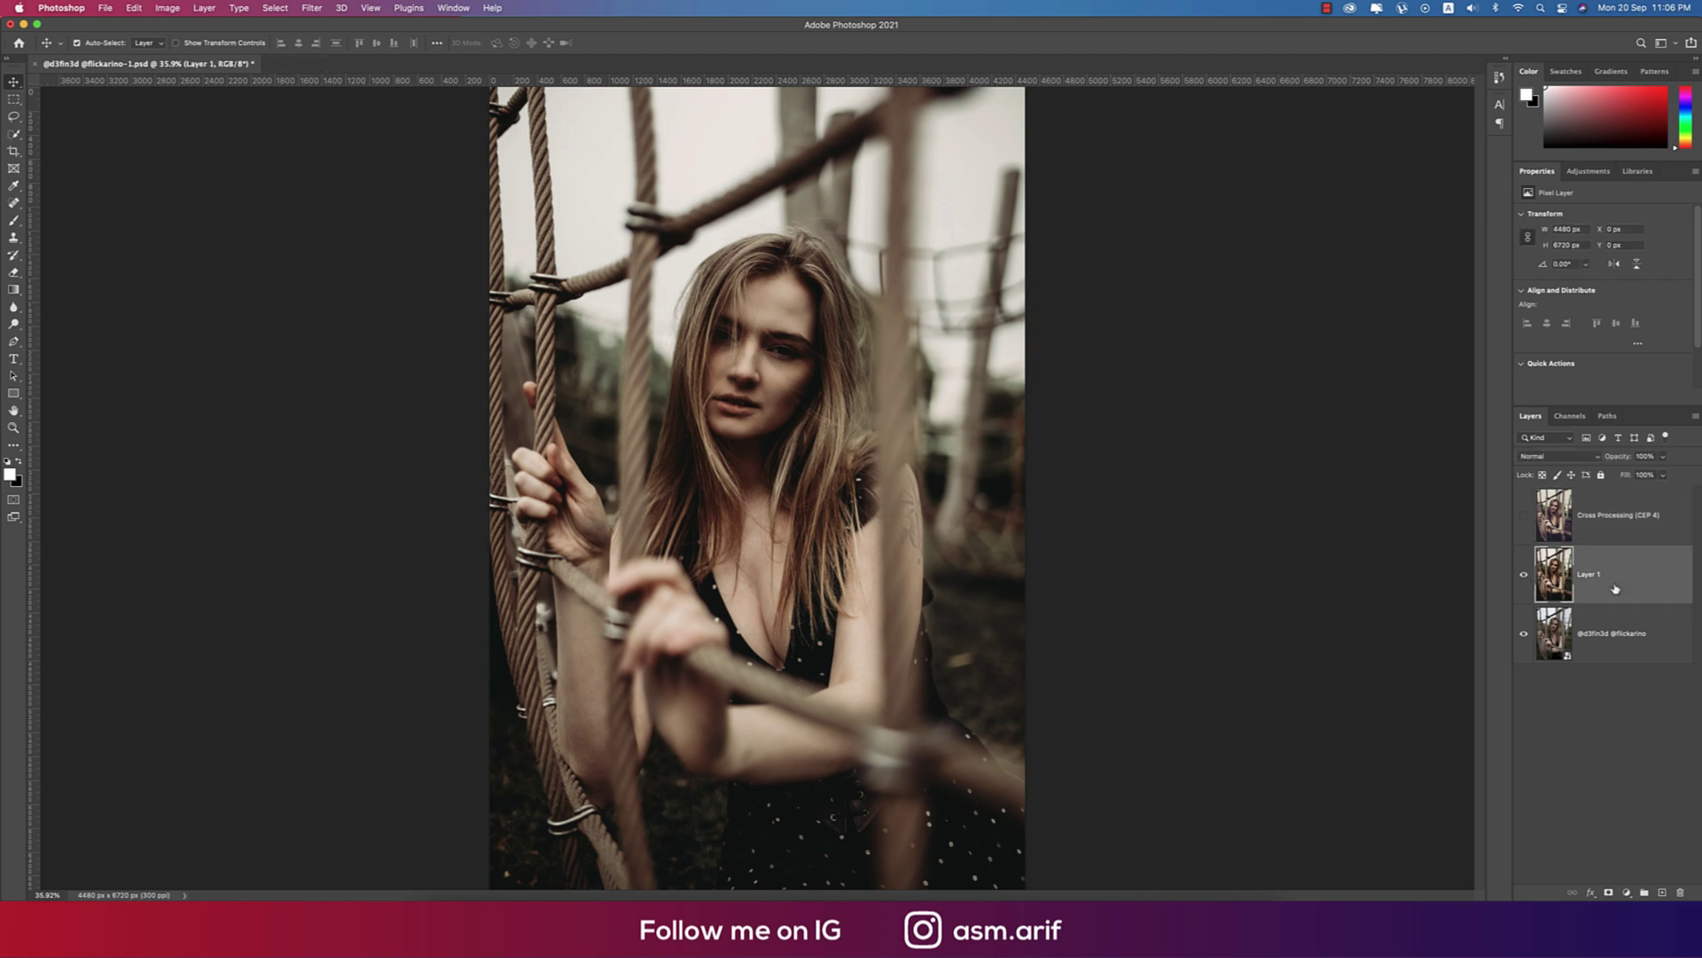
pyautogui.click(1522, 519)
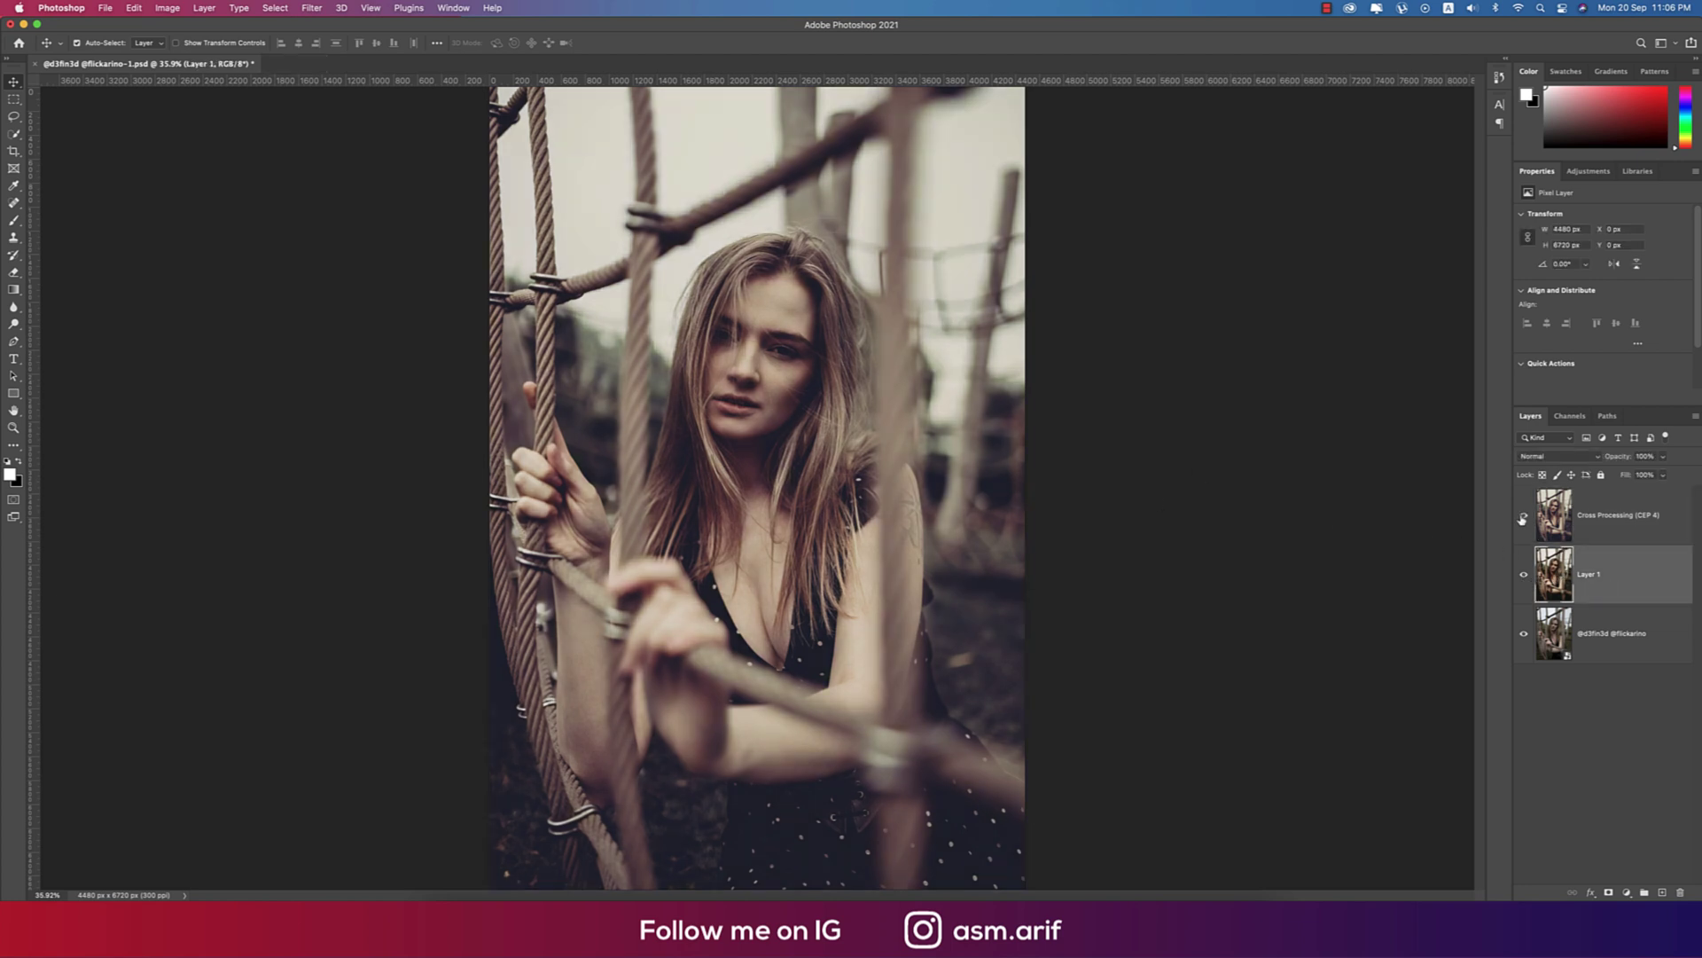